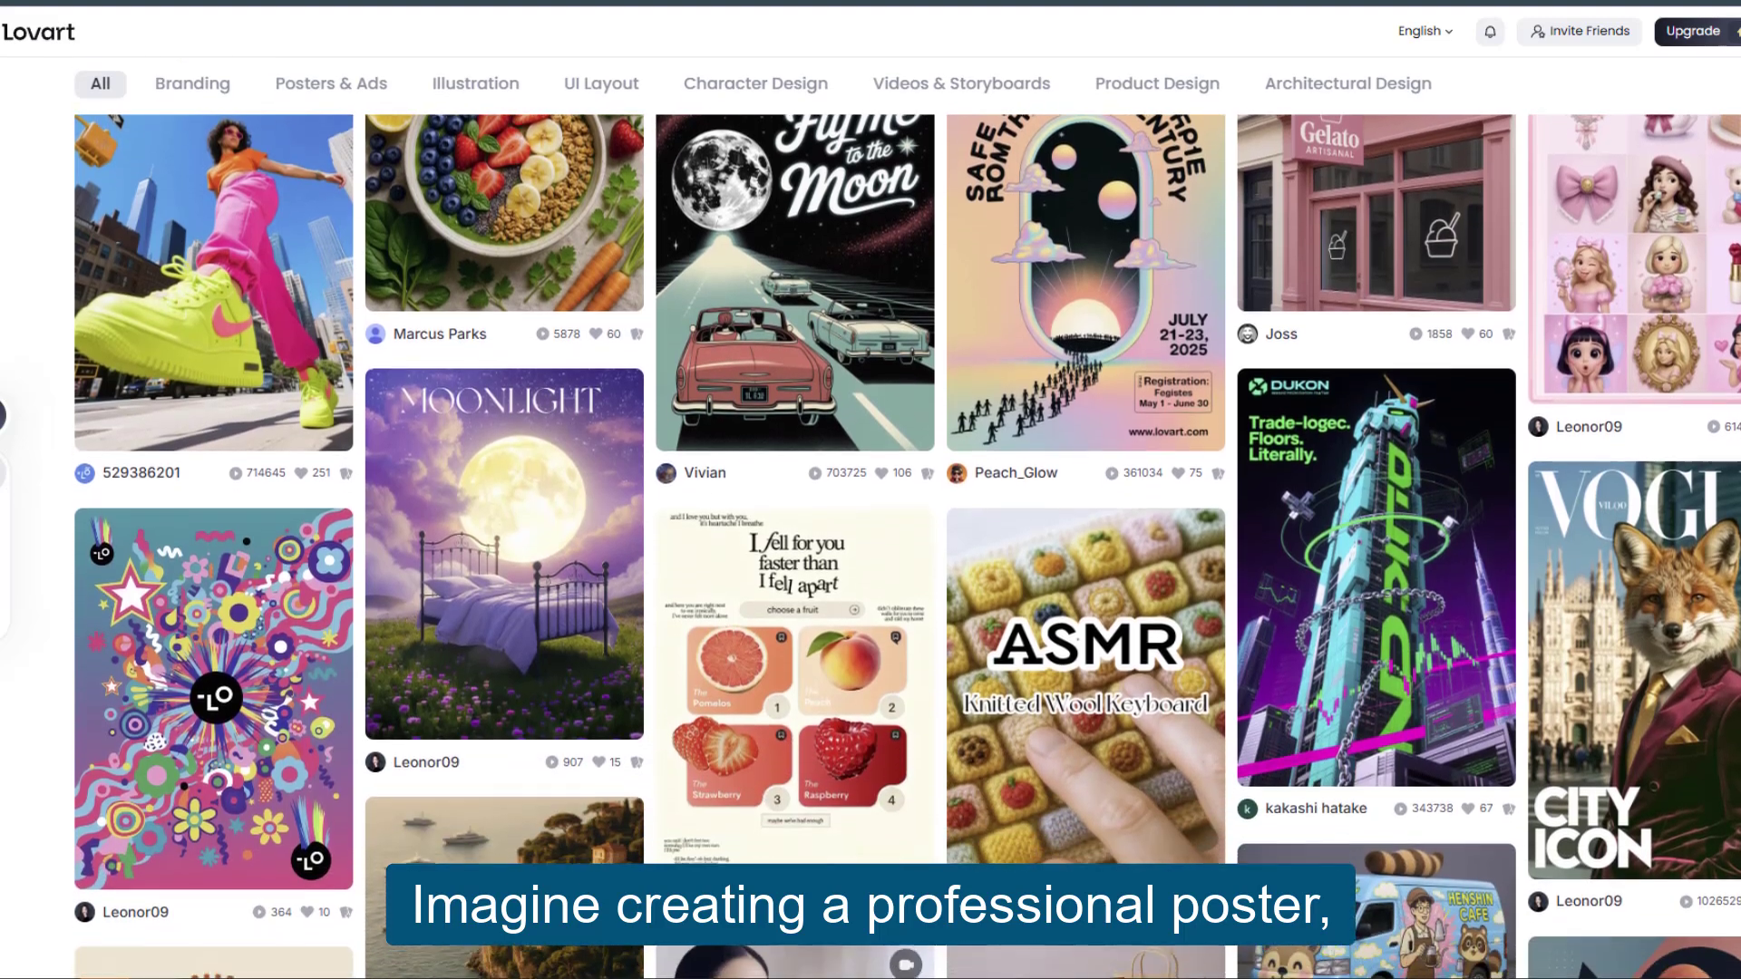
- Scroll and pan through the Created by Lovarters gallery's poster designs
{"action": "scroll", "coordinate": [861, 544], "scroll_direction": "down", "scroll_amount": 2}
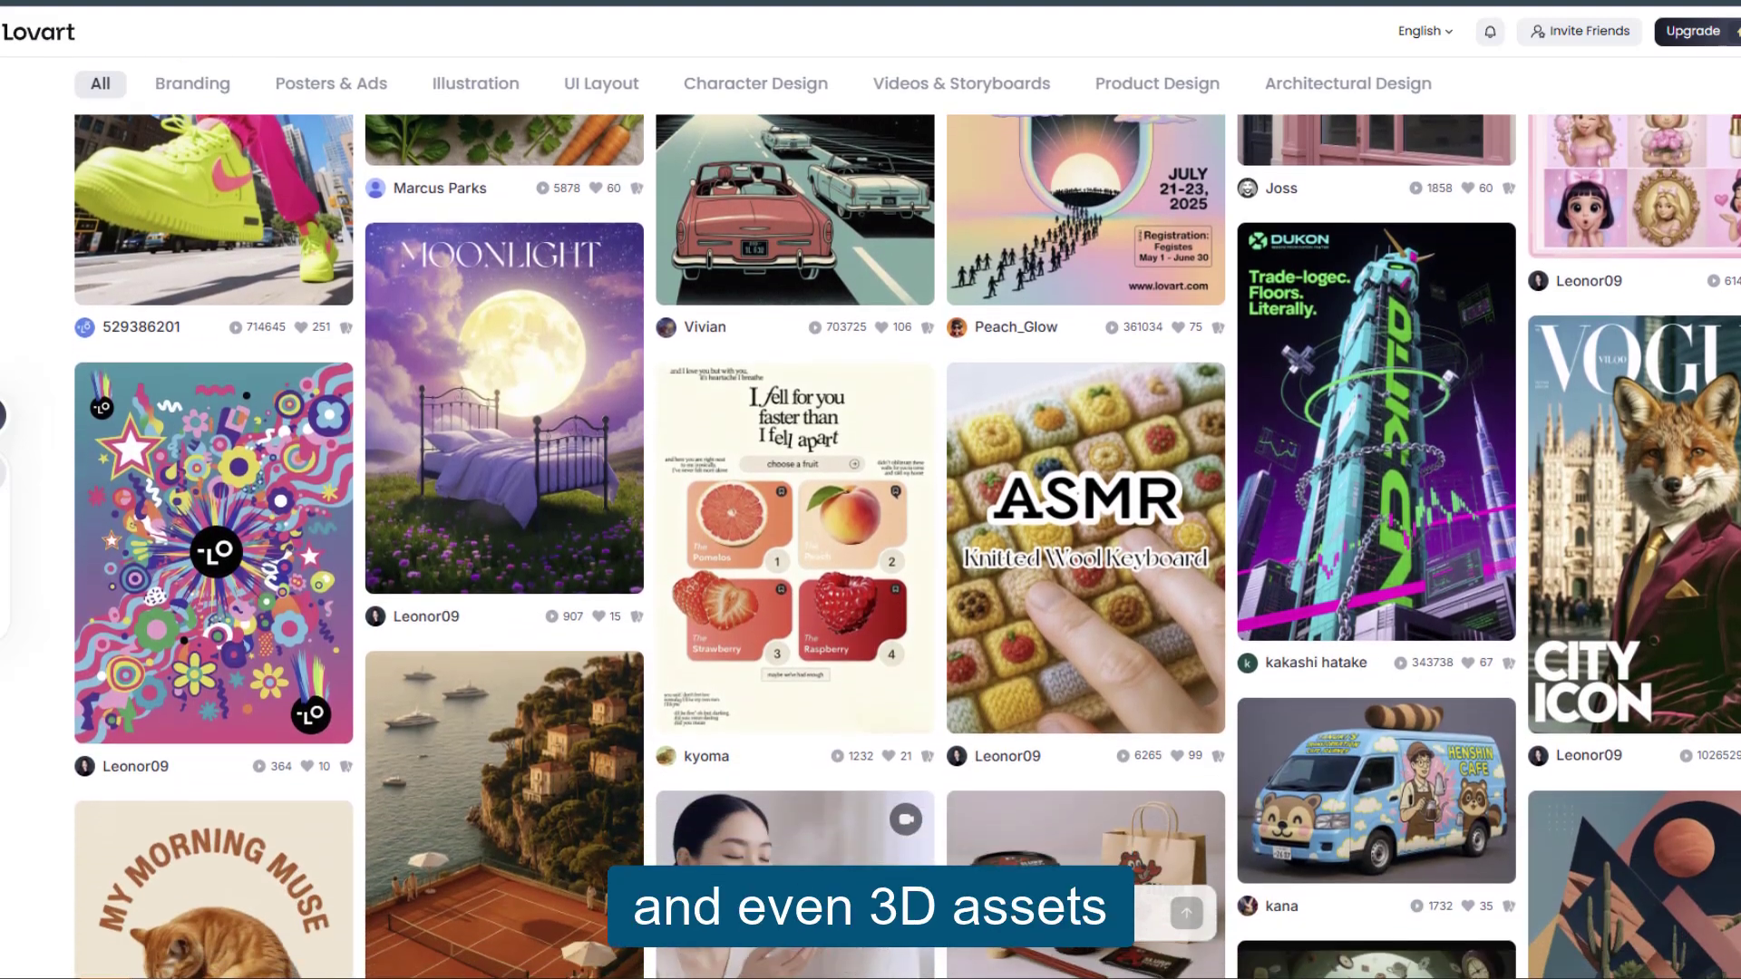
{"action": "scroll", "coordinate": [862, 544], "scroll_direction": "down", "scroll_amount": 2}
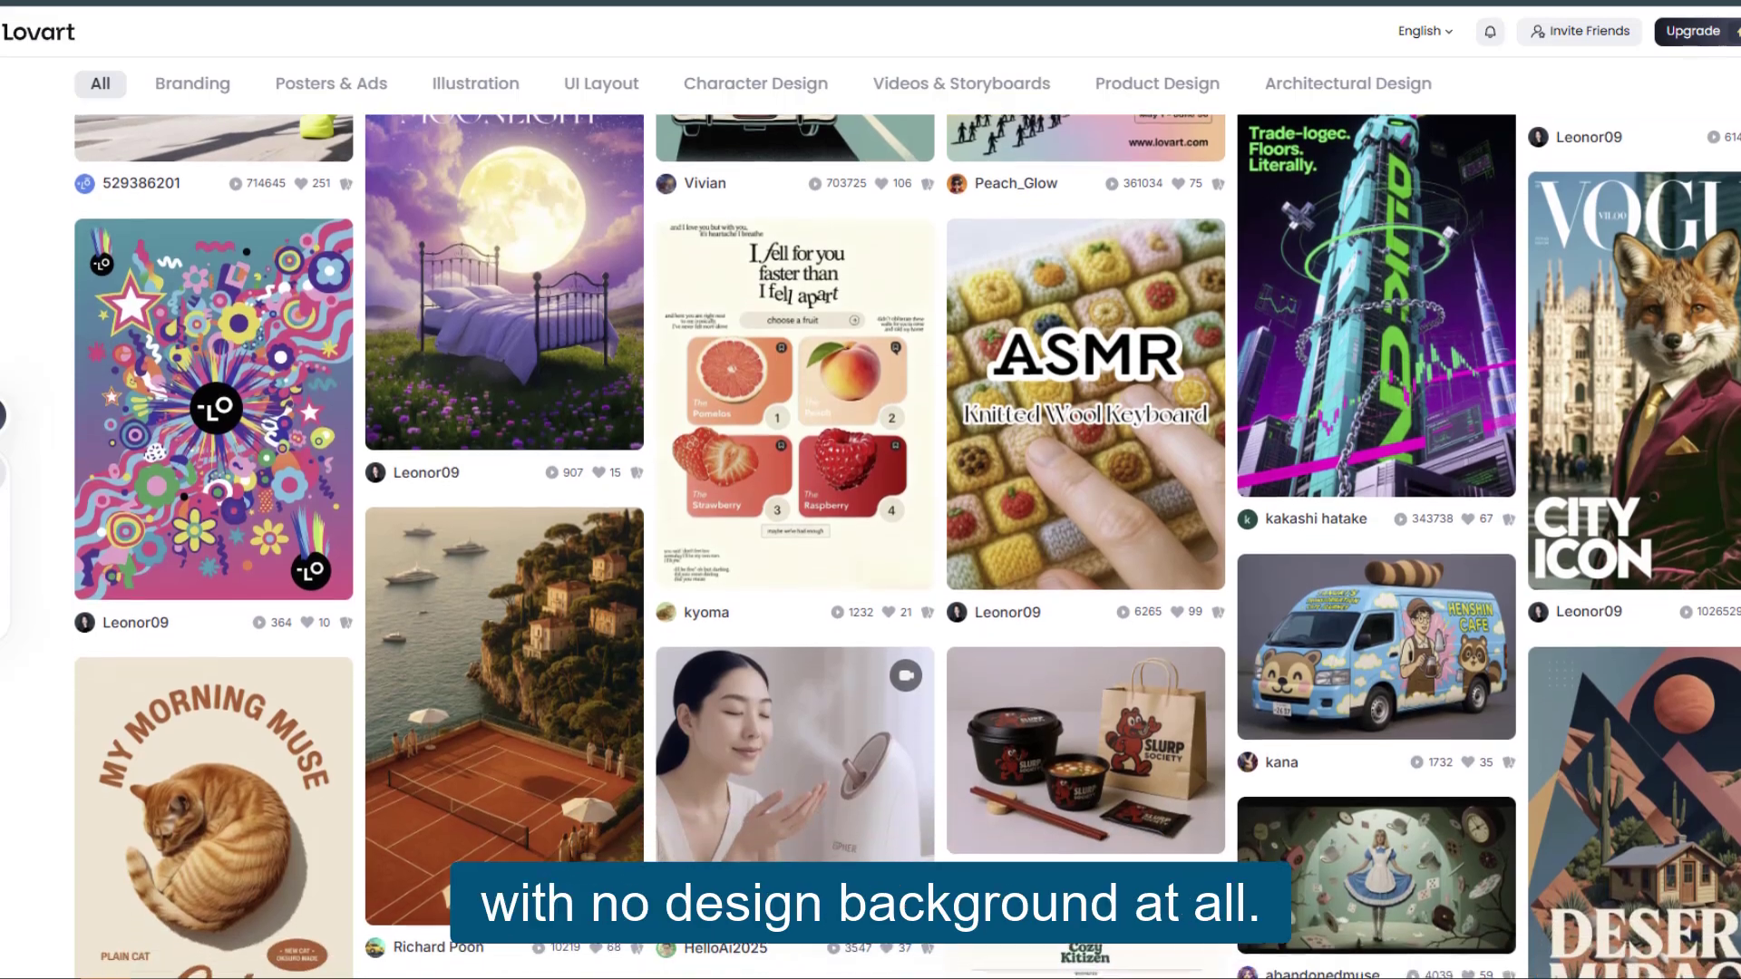
{"action": "scroll", "coordinate": [861, 544], "scroll_direction": "down", "scroll_amount": 2}
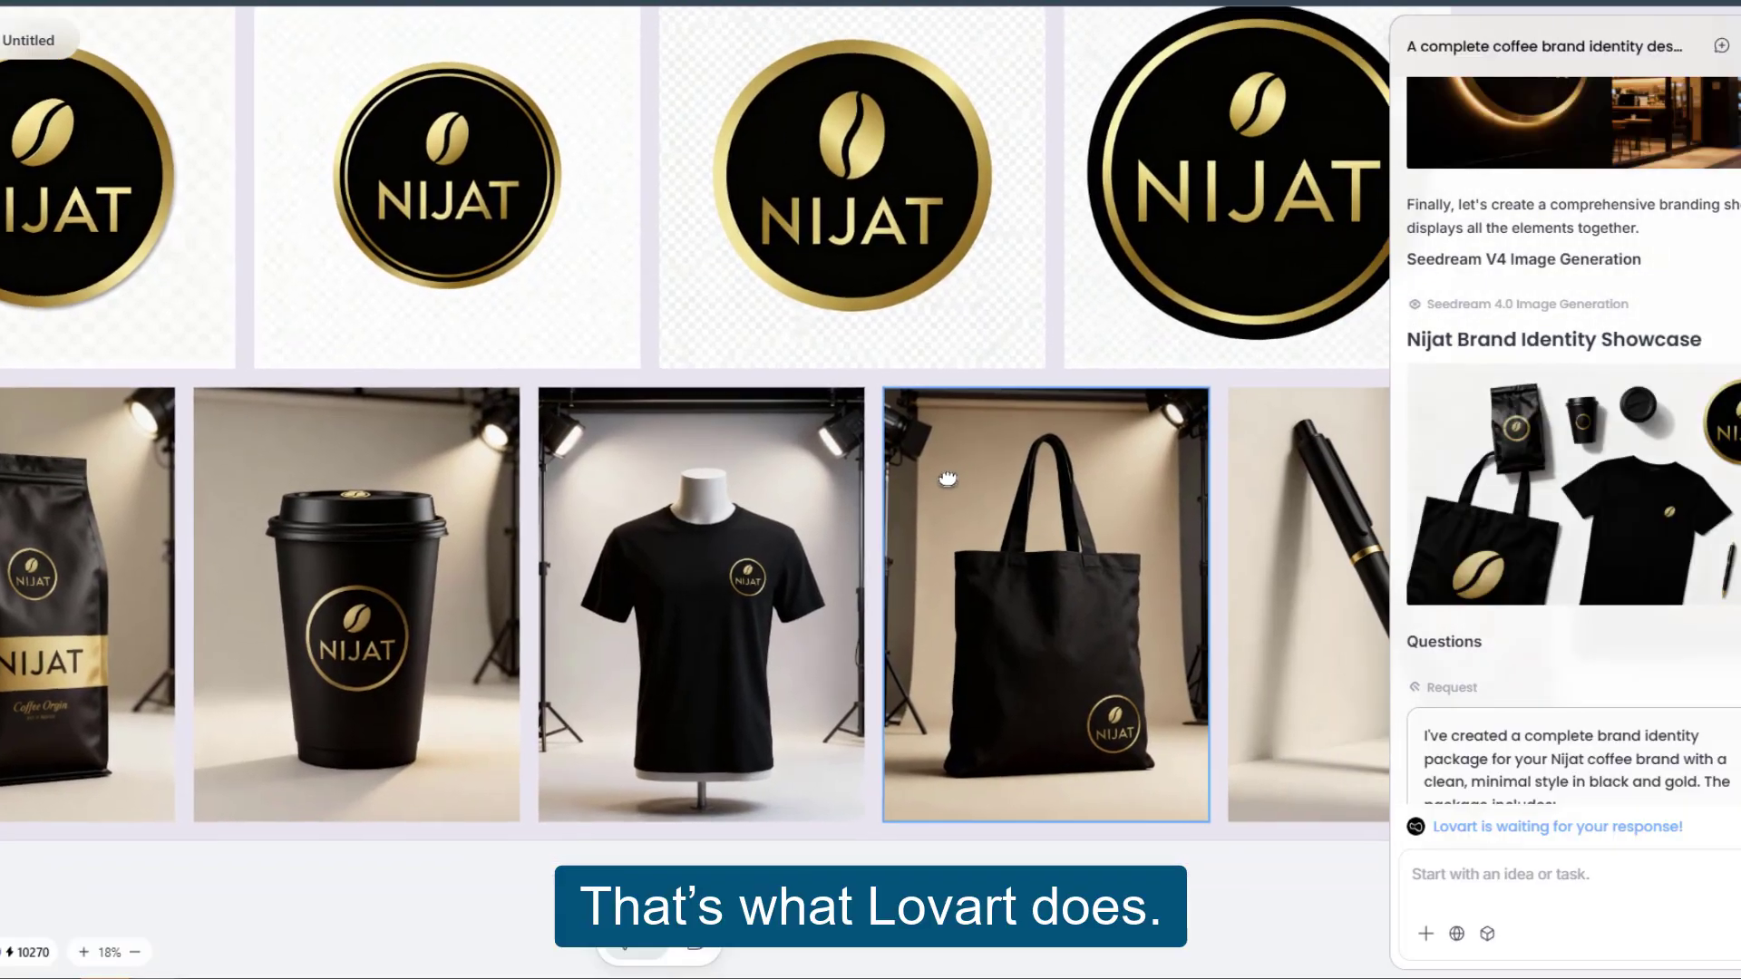
{"action": "scroll", "coordinate": [948, 479], "scroll_direction": "right", "scroll_amount": 10}
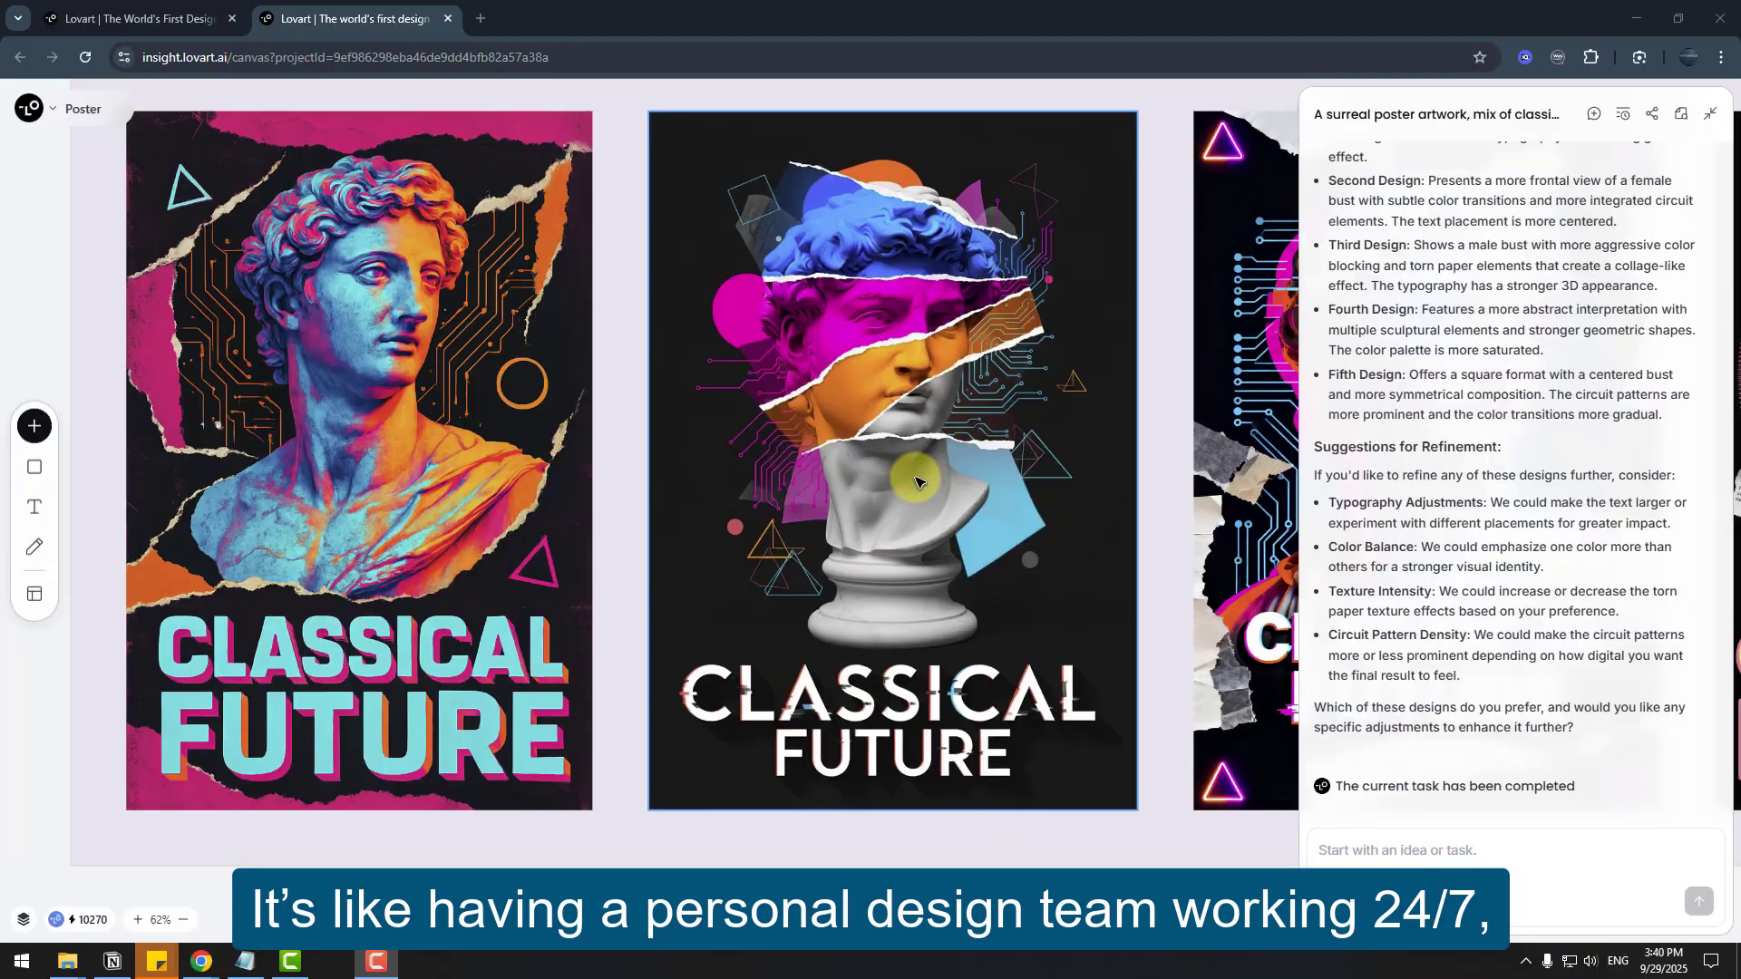
{"action": "left_click_drag", "start_coordinate": [916, 480], "coordinate": [255, 491]}
{"action": "scroll", "coordinate": [255, 490], "scroll_direction": "right", "scroll_amount": 6}
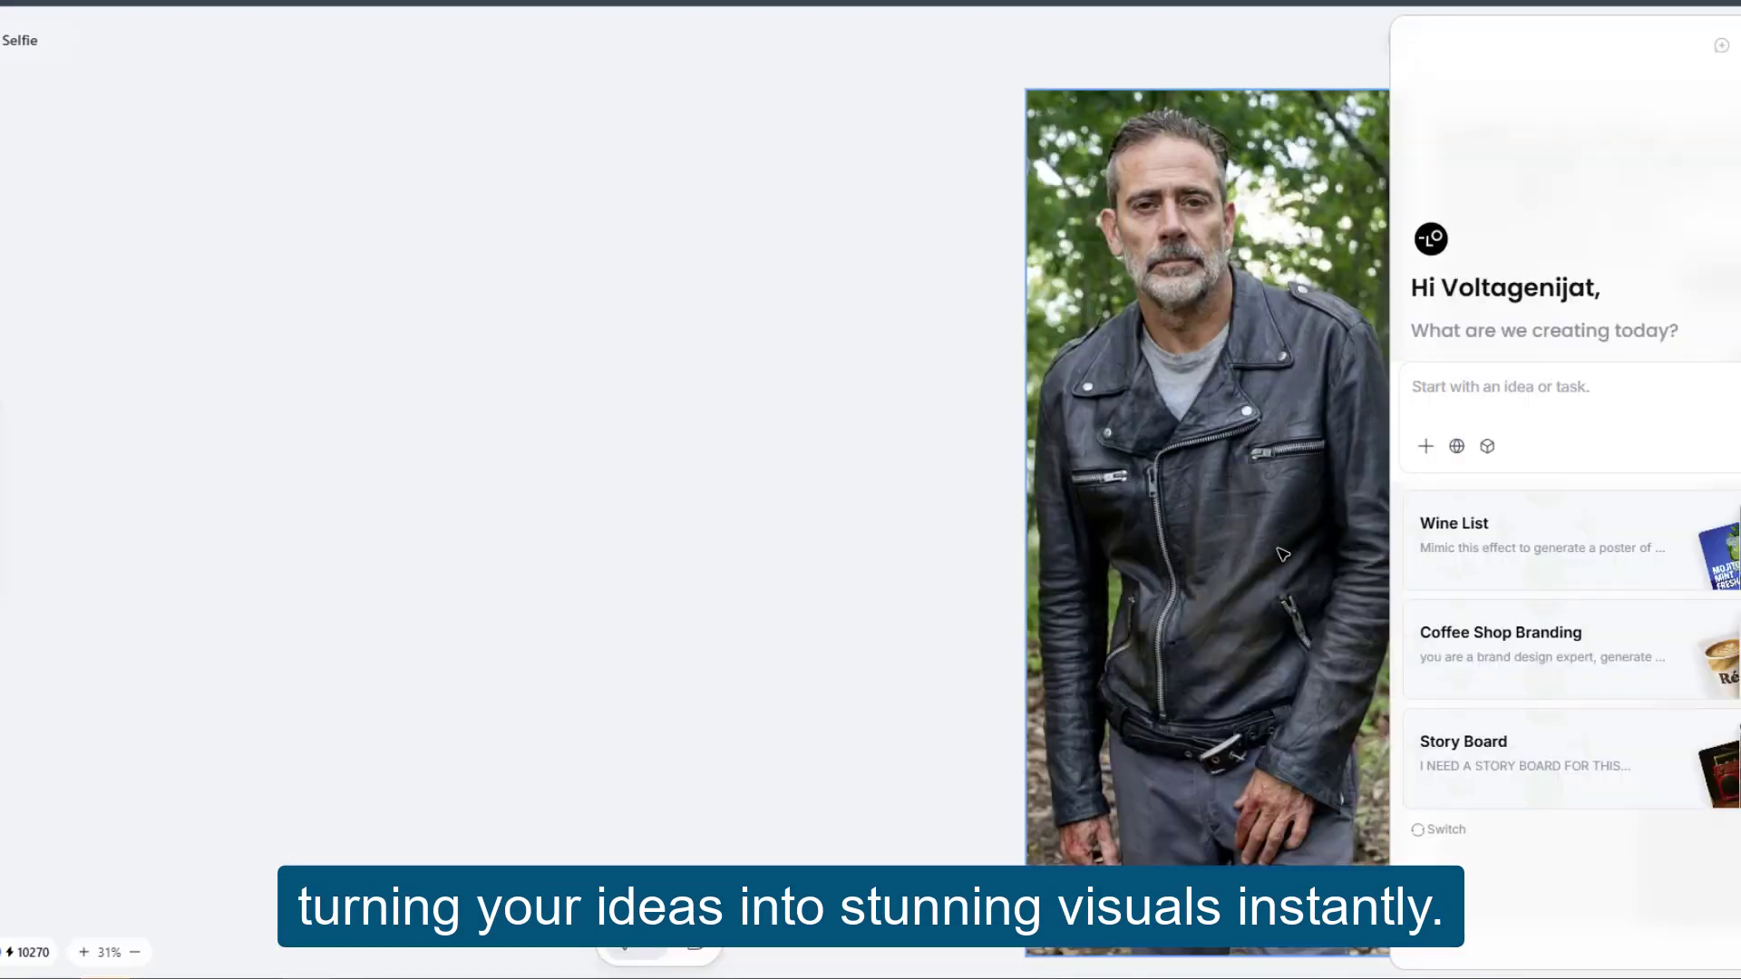
{"action": "scroll", "coordinate": [686, 525], "scroll_direction": "right", "scroll_amount": 6}
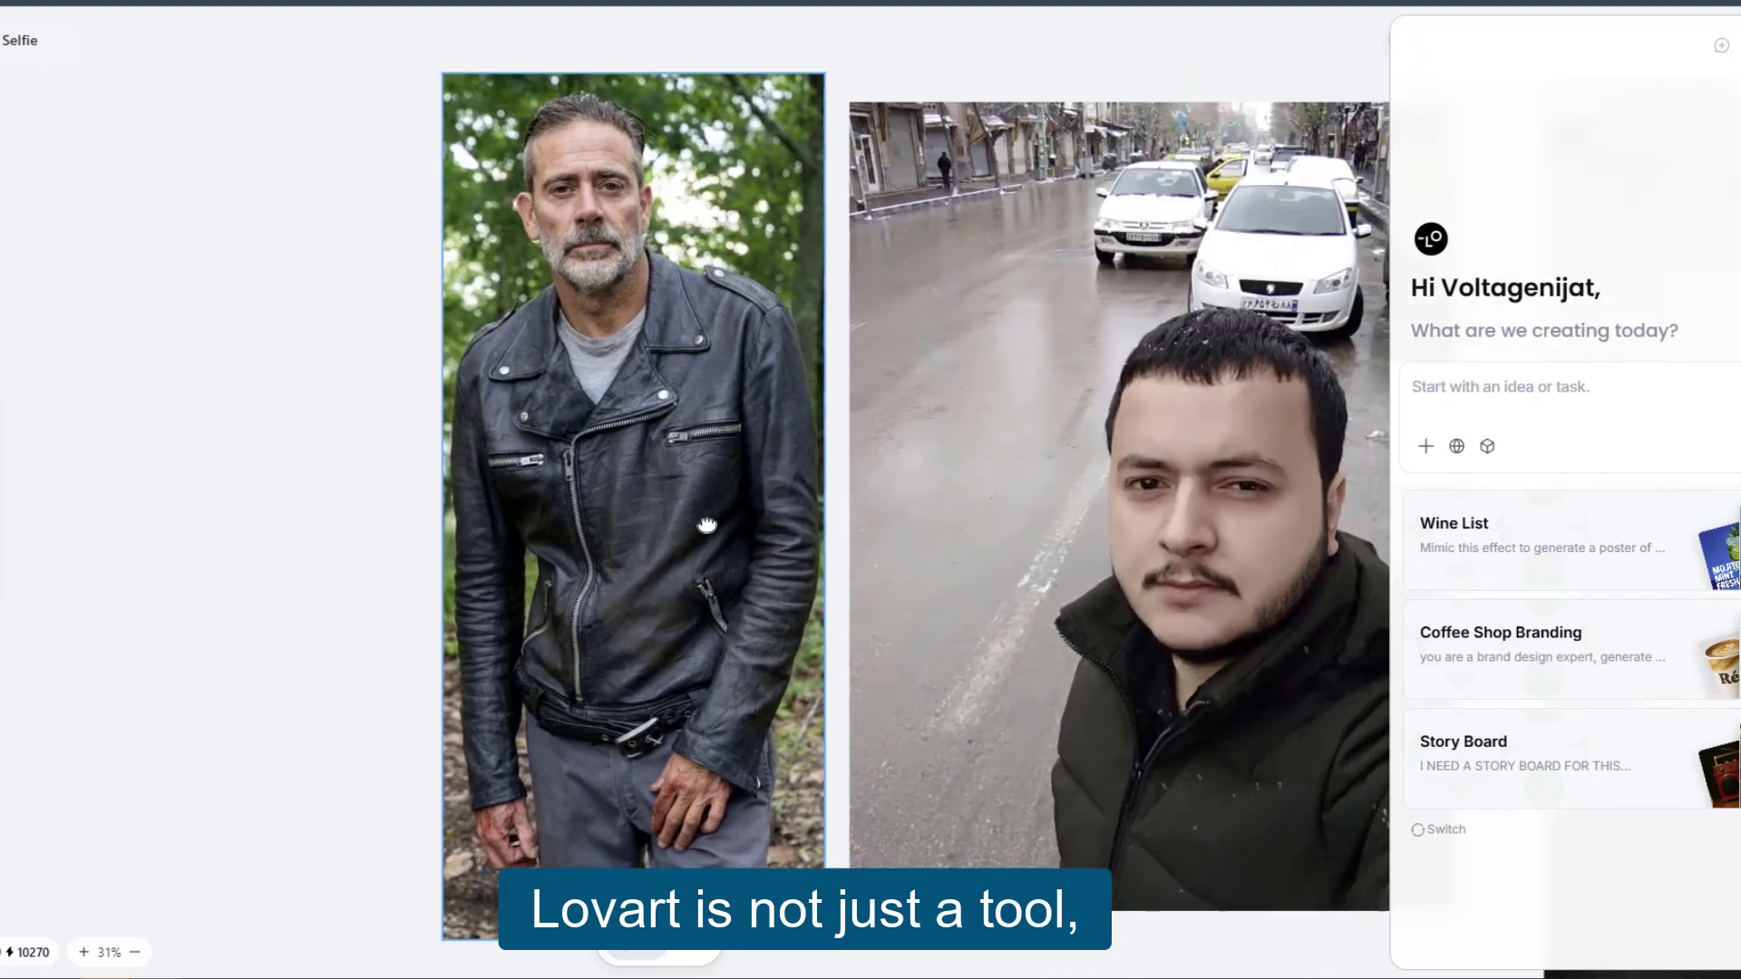
{"action": "scroll", "coordinate": [687, 525], "scroll_direction": "right", "scroll_amount": 9}
{"action": "scroll", "coordinate": [686, 525], "scroll_direction": "down", "scroll_amount": 2}
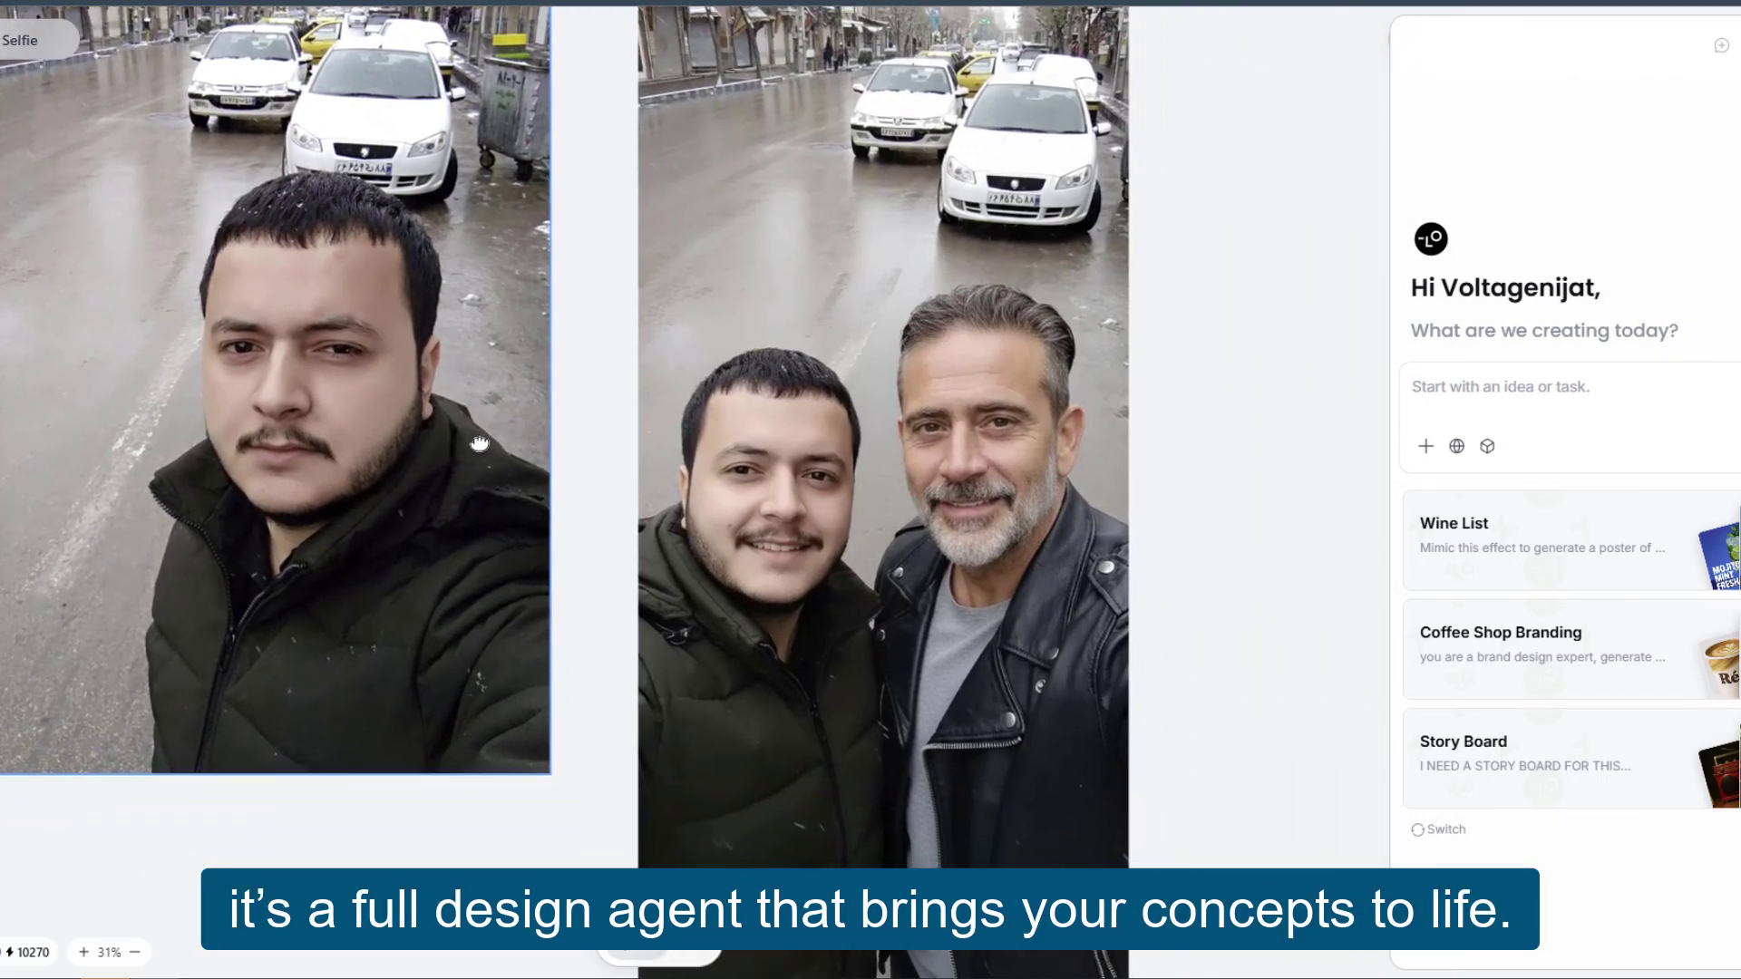
{"action": "scroll", "coordinate": [799, 556], "scroll_direction": "up", "scroll_amount": 5}
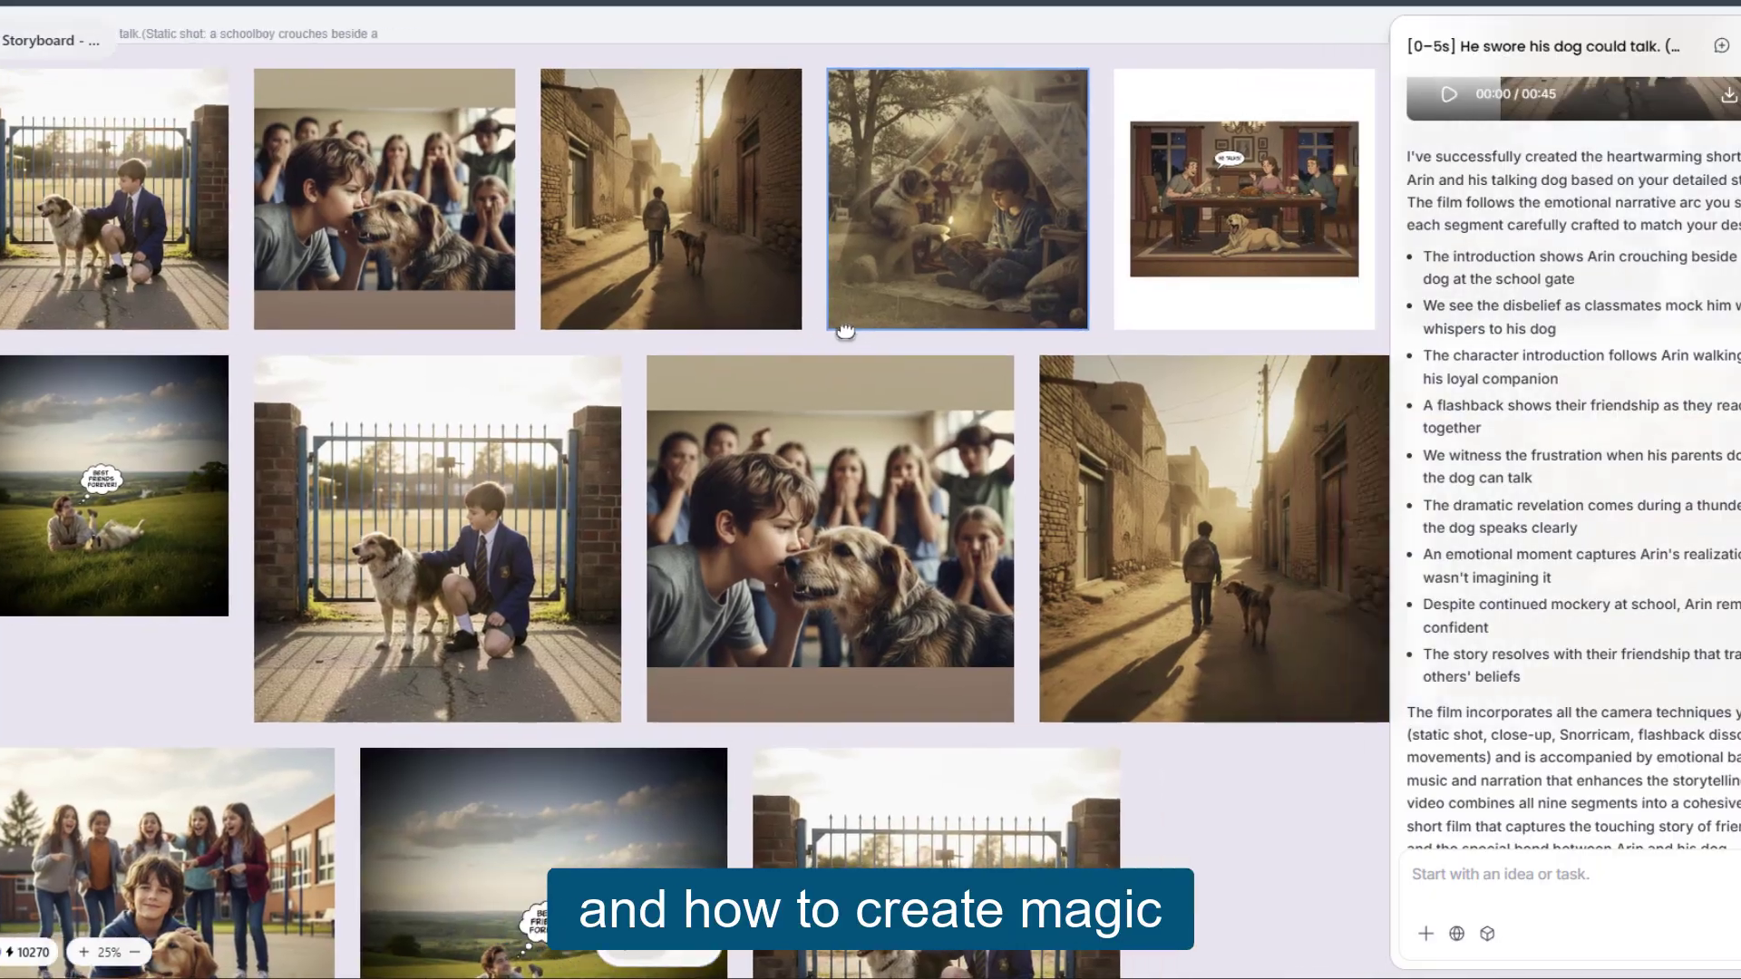
{"action": "scroll", "coordinate": [92, 226], "scroll_direction": "right", "scroll_amount": 8}
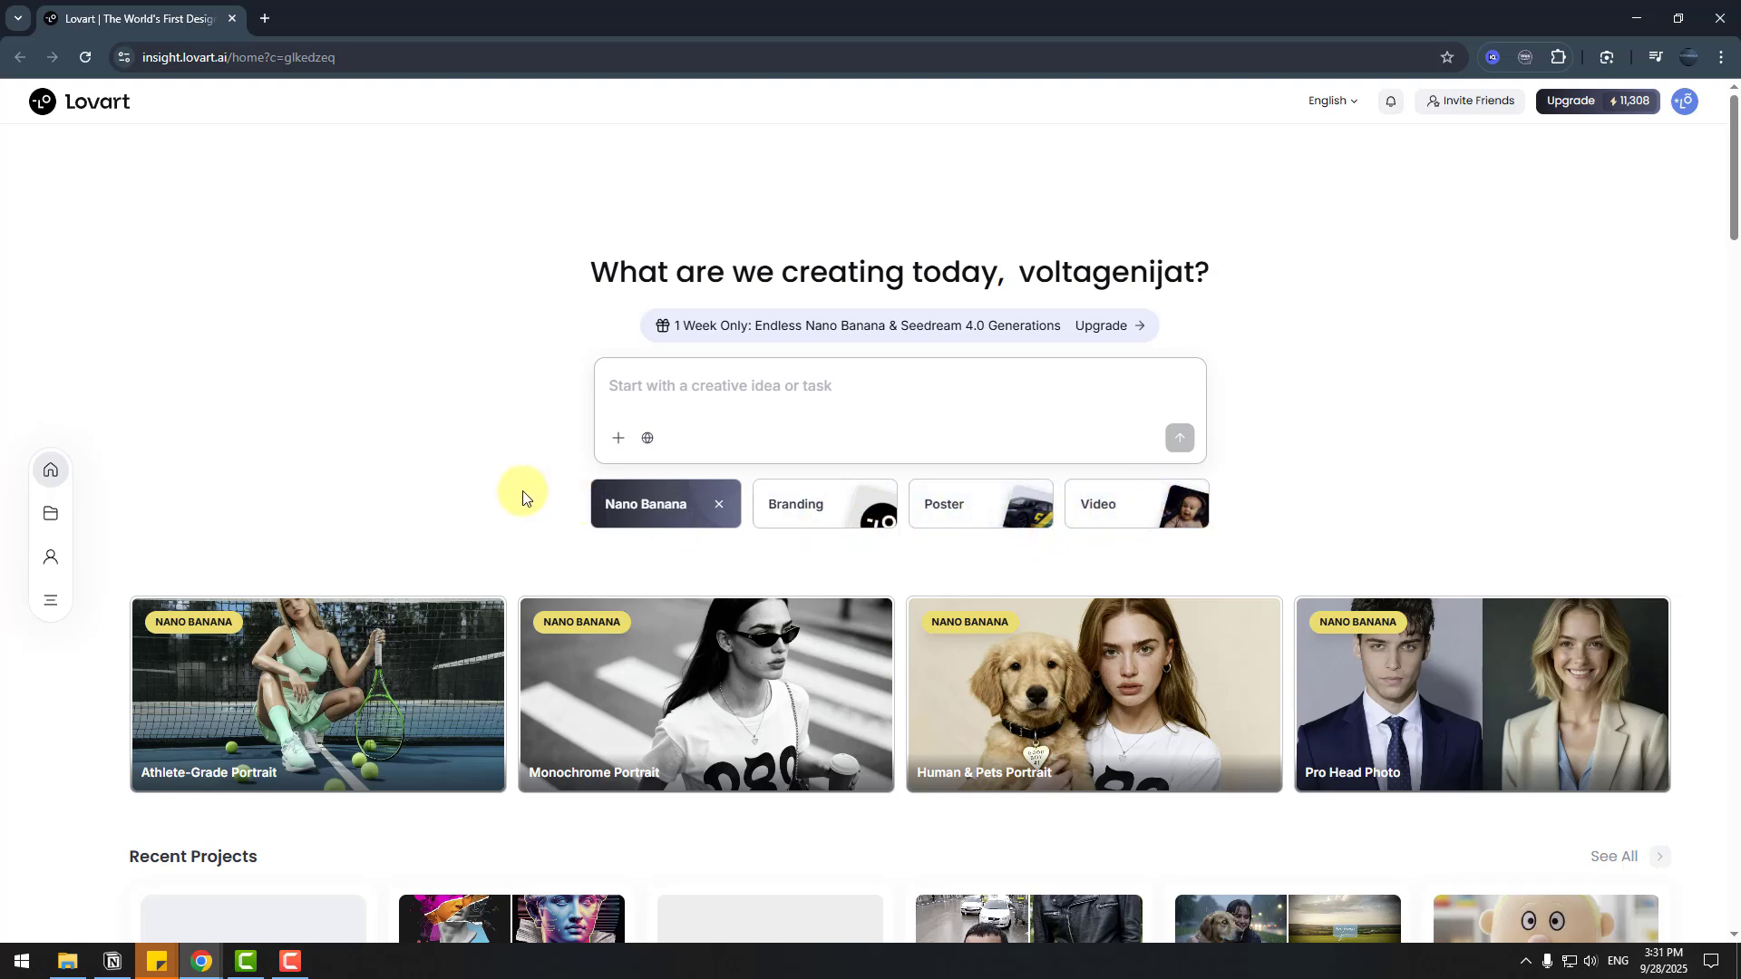
{"action": "scroll", "coordinate": [531, 426], "scroll_direction": "down", "scroll_amount": 7}
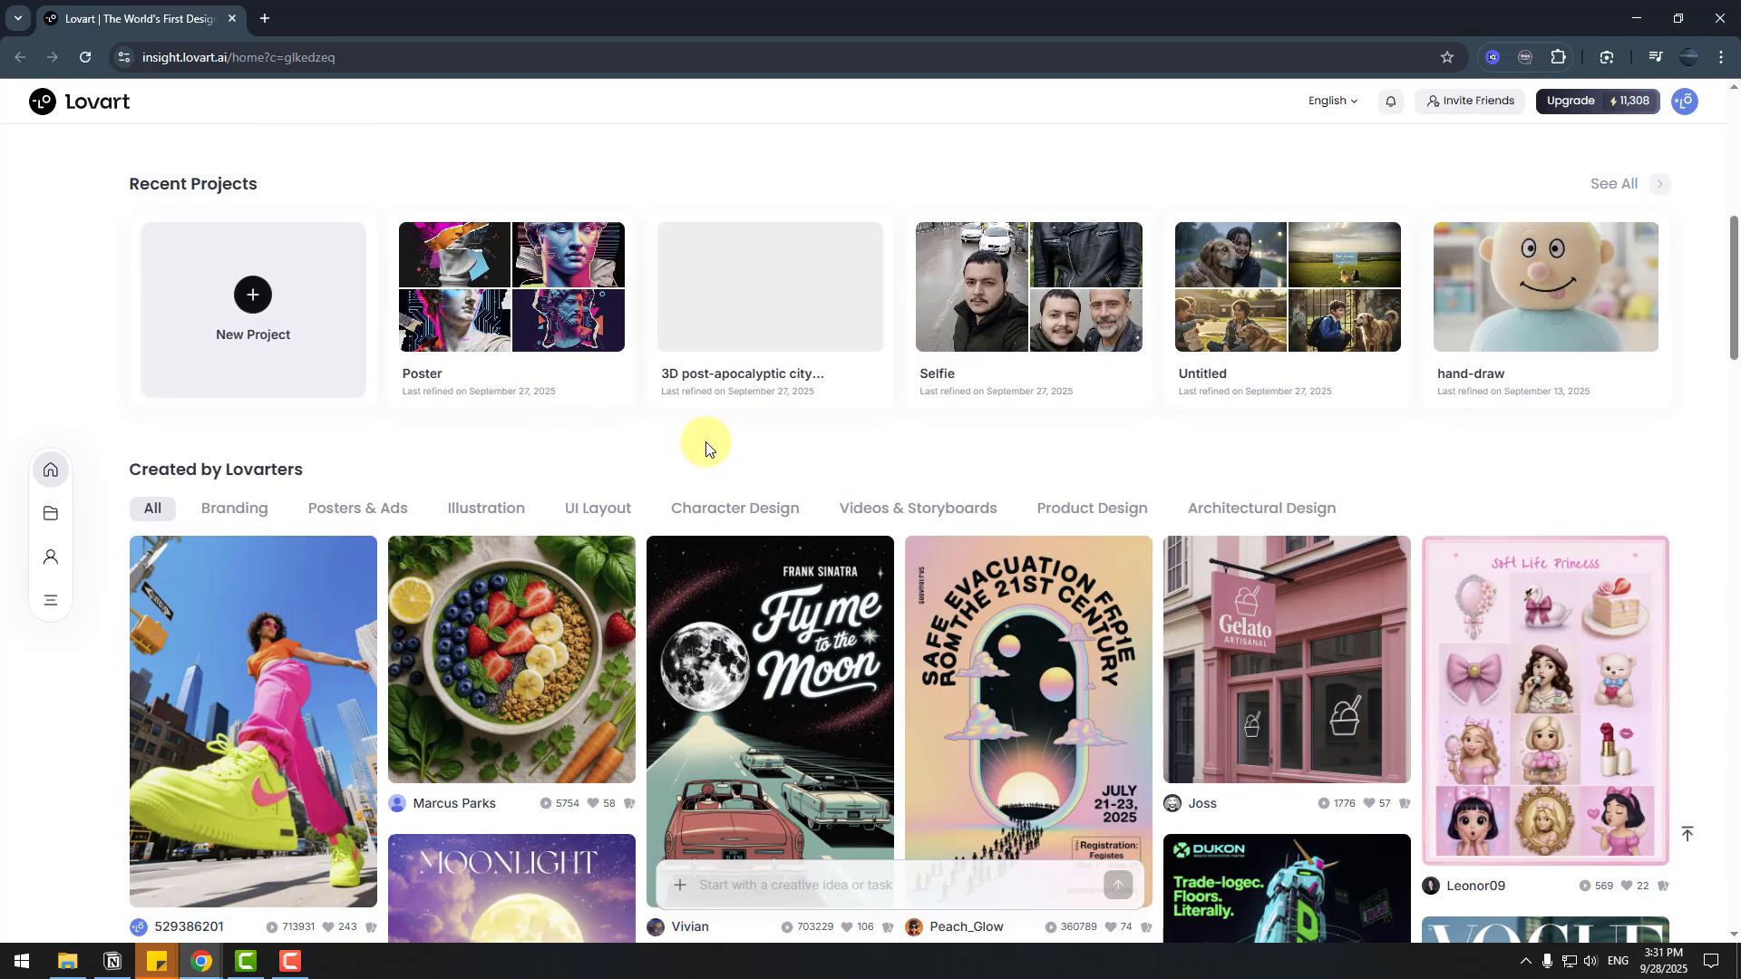
{"action": "scroll", "coordinate": [711, 437], "scroll_direction": "down", "scroll_amount": 1}
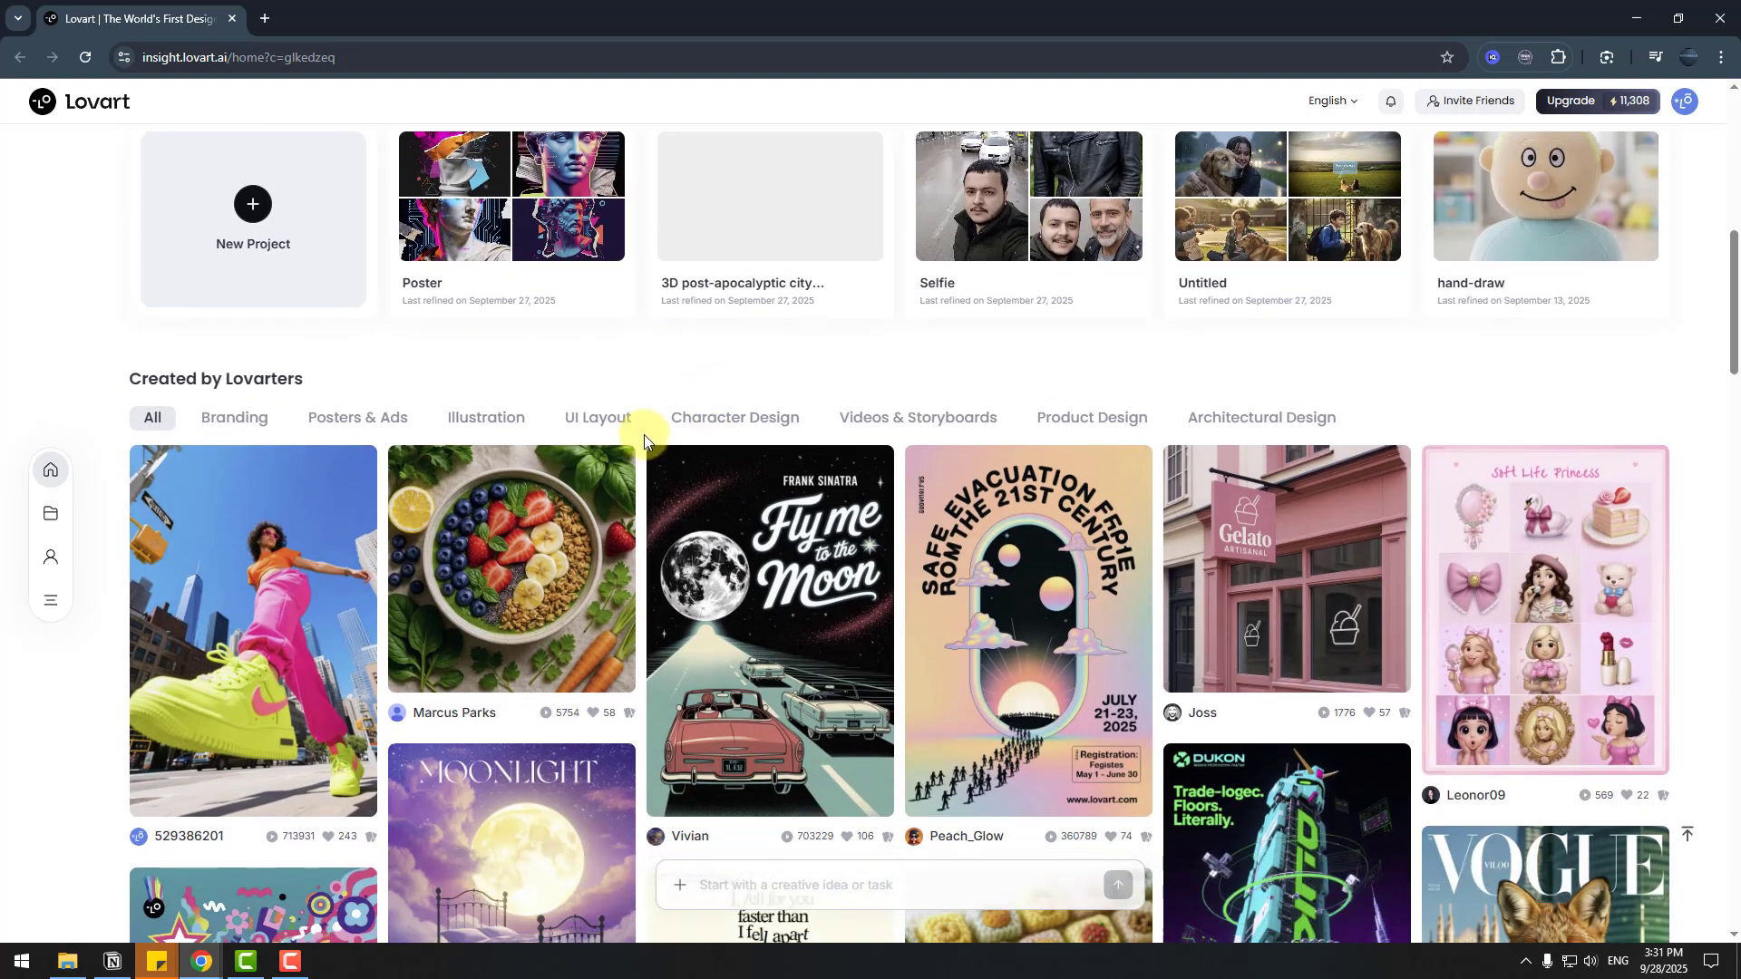
- Filter the gallery to Character Design works and scroll through them
{"action": "left_click", "coordinate": [694, 428]}
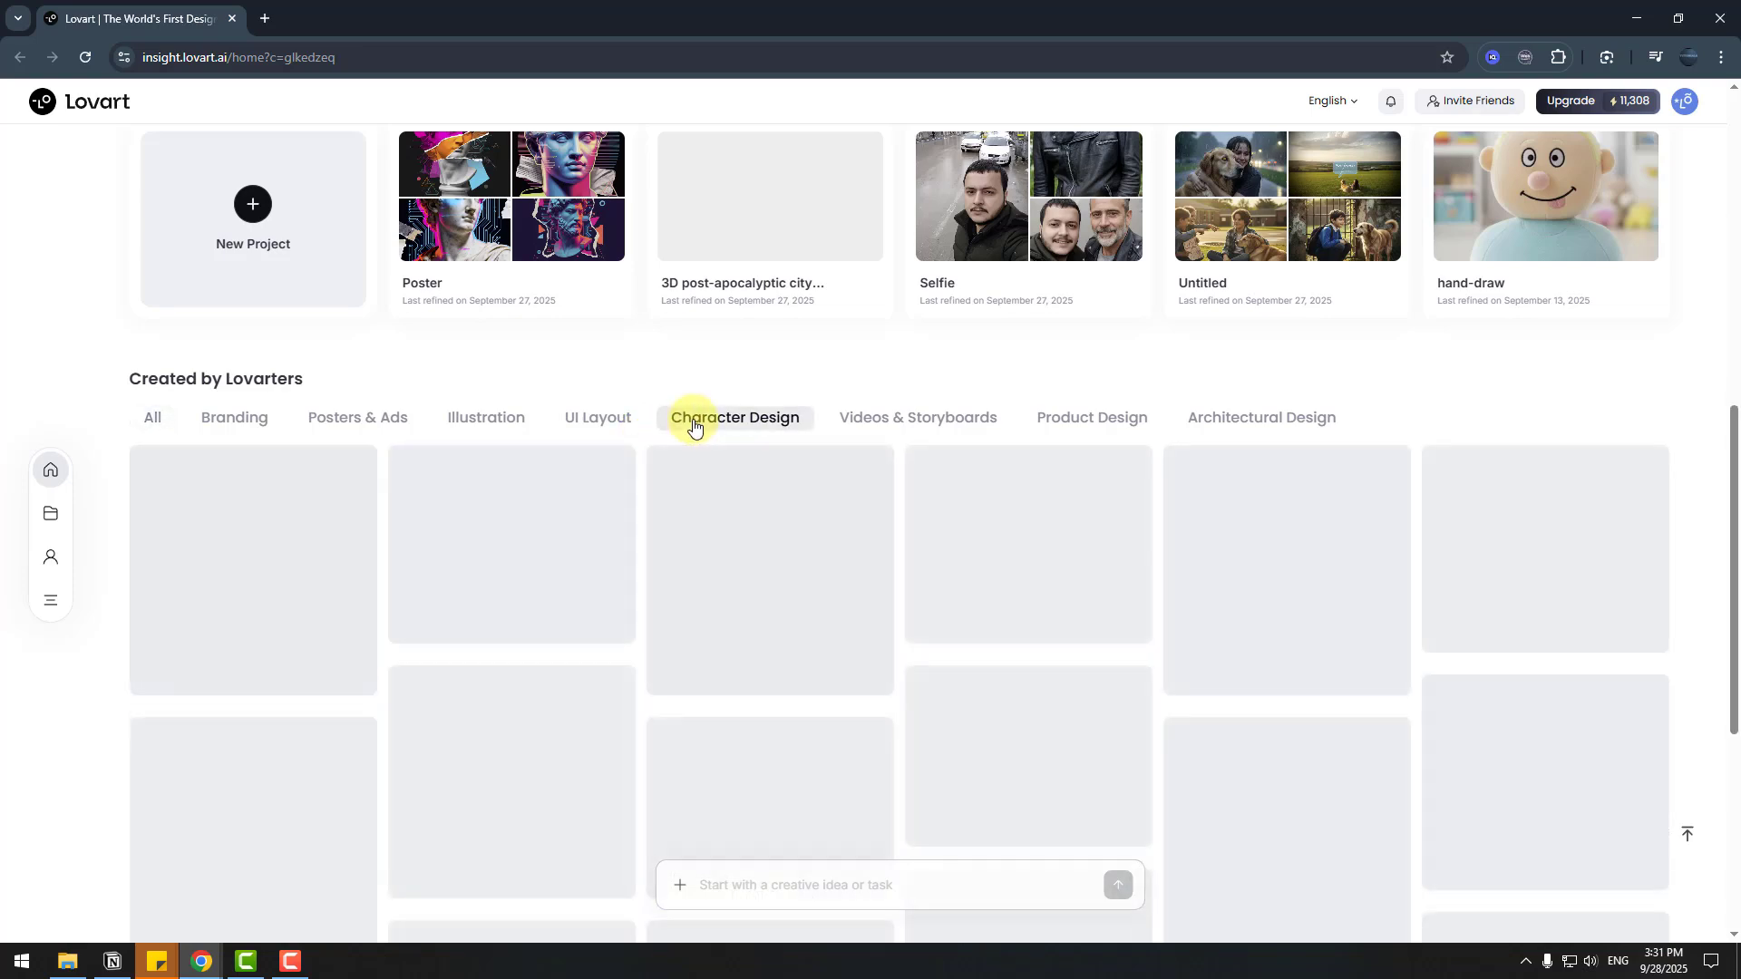
{"action": "scroll", "coordinate": [642, 542], "scroll_direction": "down", "scroll_amount": 4}
{"action": "scroll", "coordinate": [637, 548], "scroll_direction": "down", "scroll_amount": 4}
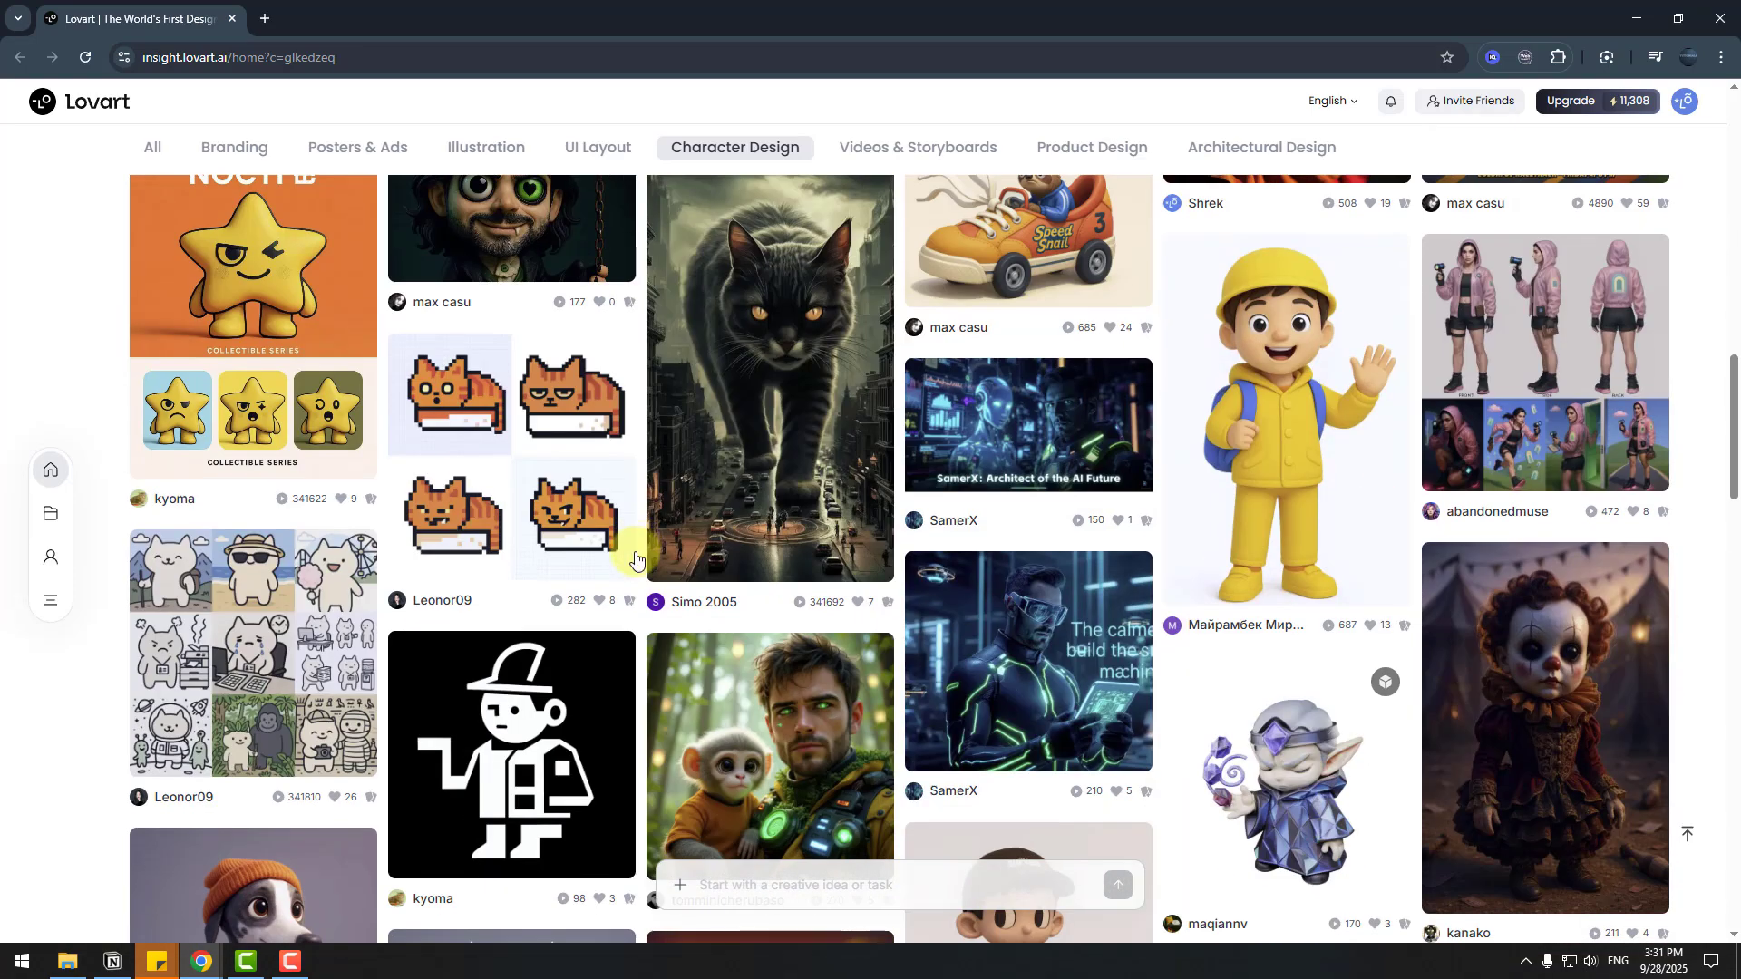
{"action": "scroll", "coordinate": [648, 556], "scroll_direction": "up", "scroll_amount": 5}
{"action": "scroll", "coordinate": [639, 562], "scroll_direction": "down", "scroll_amount": 3}
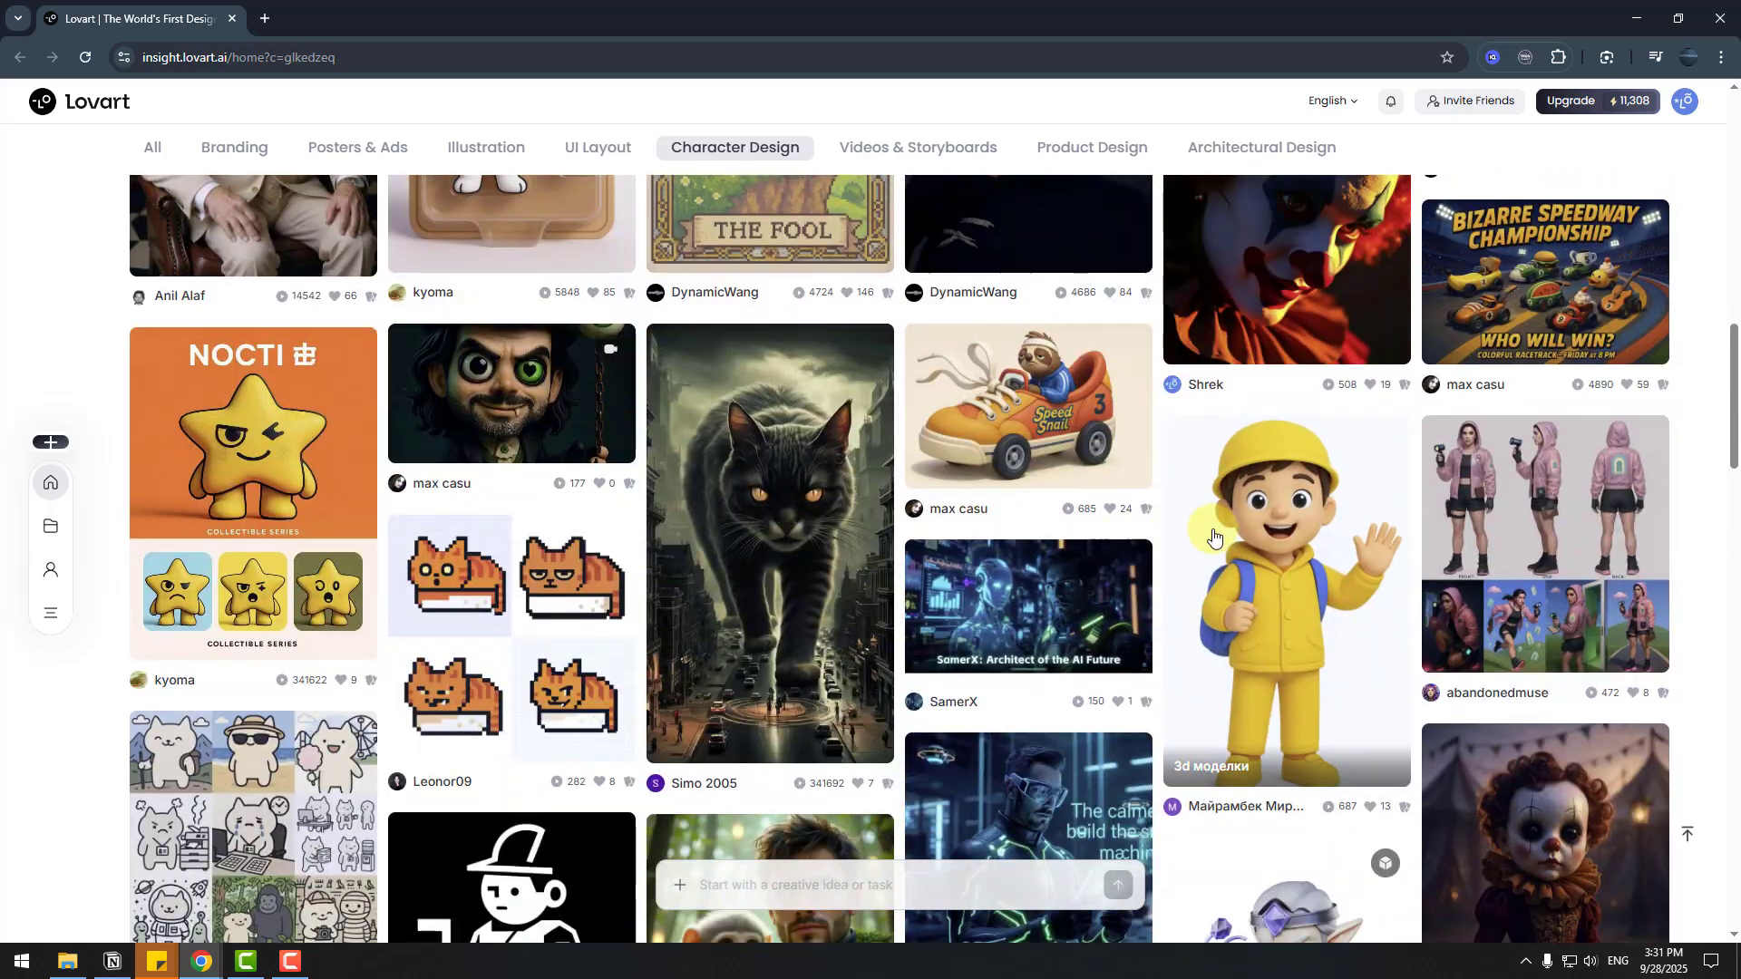
{"action": "scroll", "coordinate": [682, 618], "scroll_direction": "down", "scroll_amount": 5}
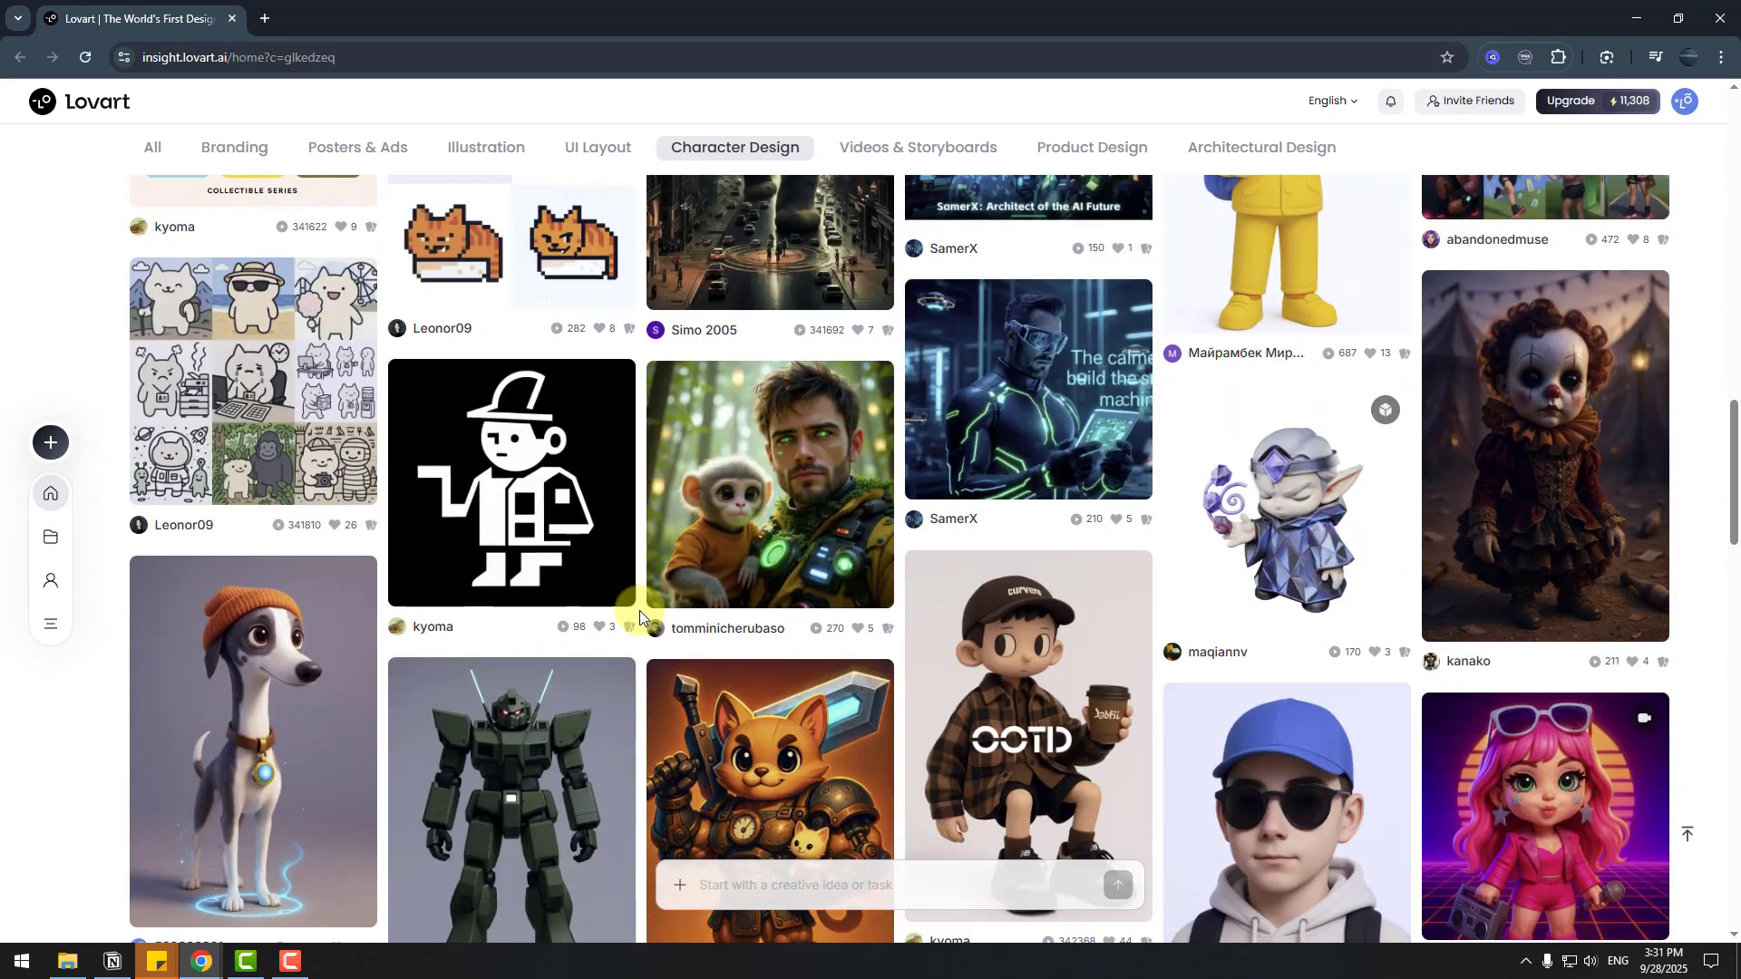
{"action": "scroll", "coordinate": [881, 513], "scroll_direction": "up", "scroll_amount": 12}
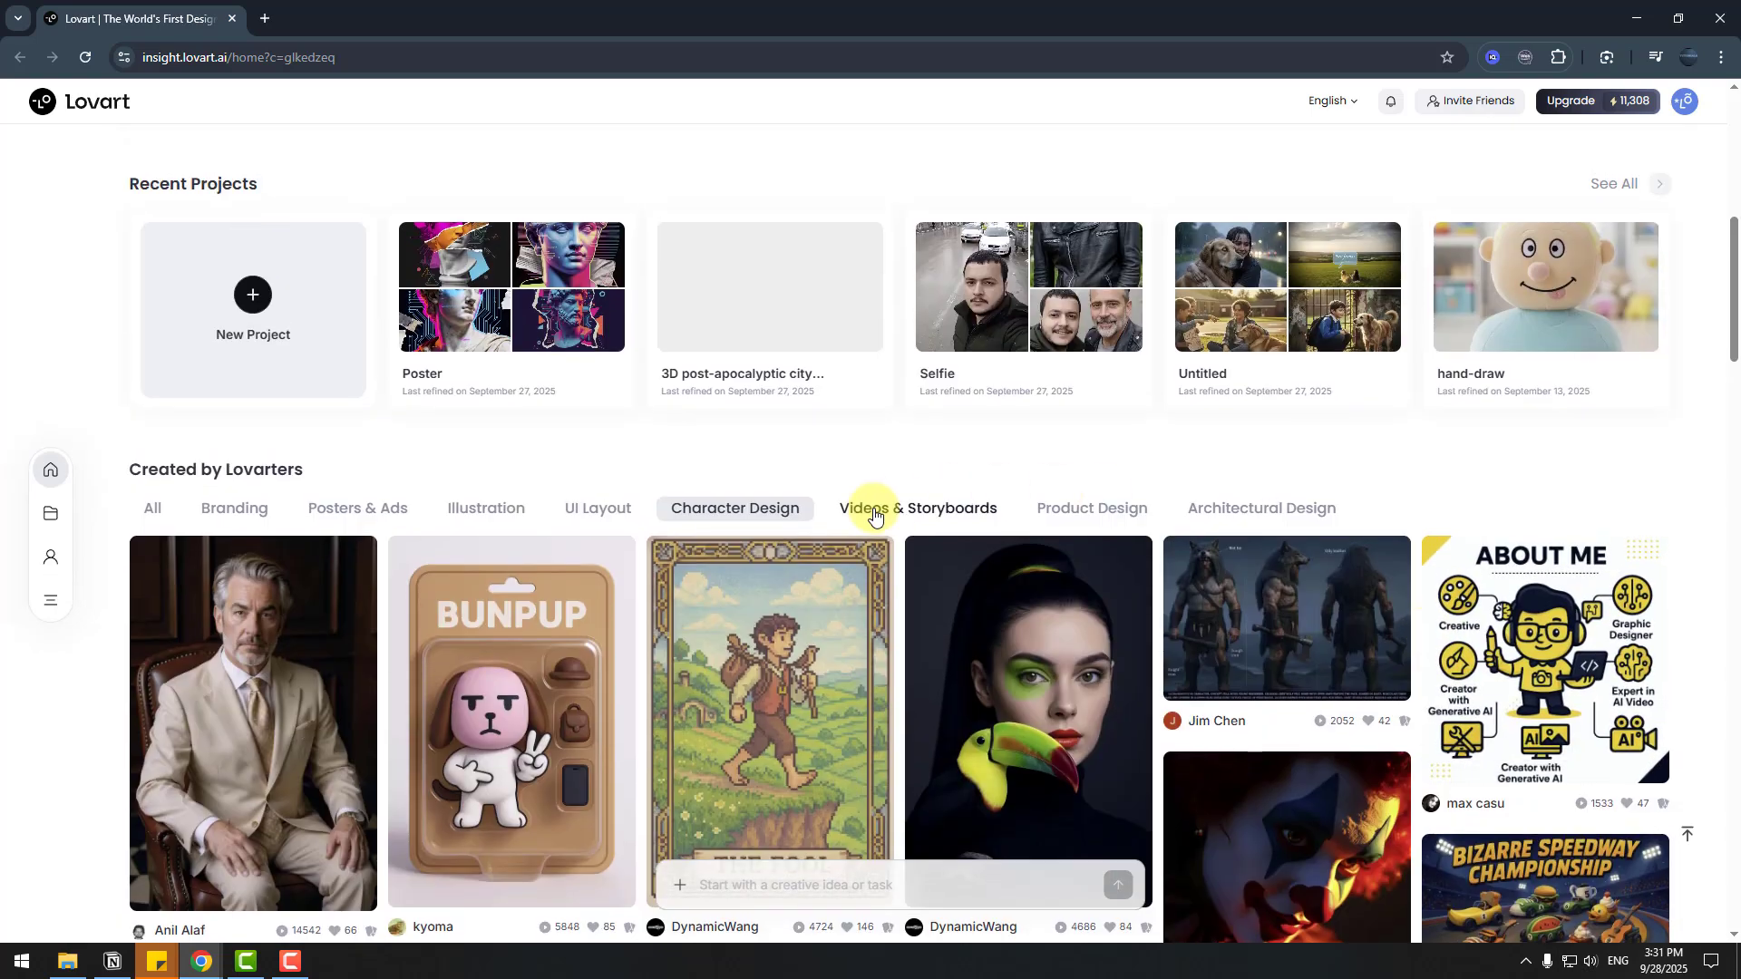
- Switch the gallery to Videos & Storyboards works and browse them
{"action": "left_click", "coordinate": [883, 515]}
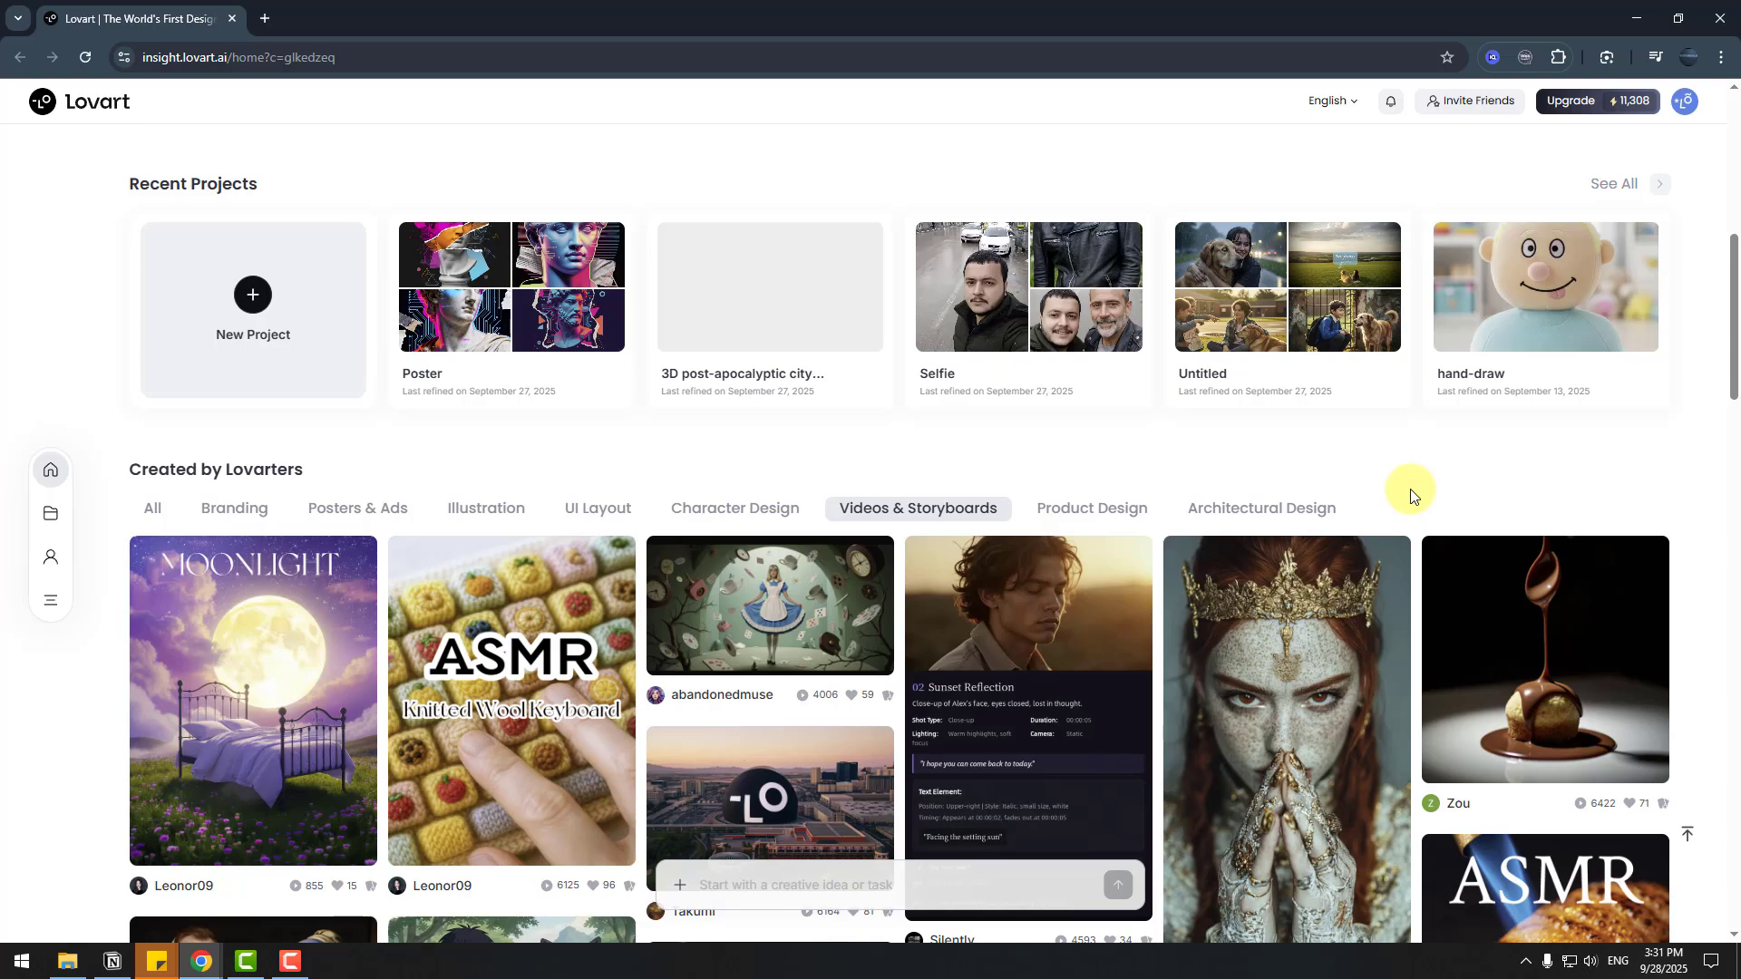
{"action": "scroll", "coordinate": [1441, 485], "scroll_direction": "down", "scroll_amount": 2}
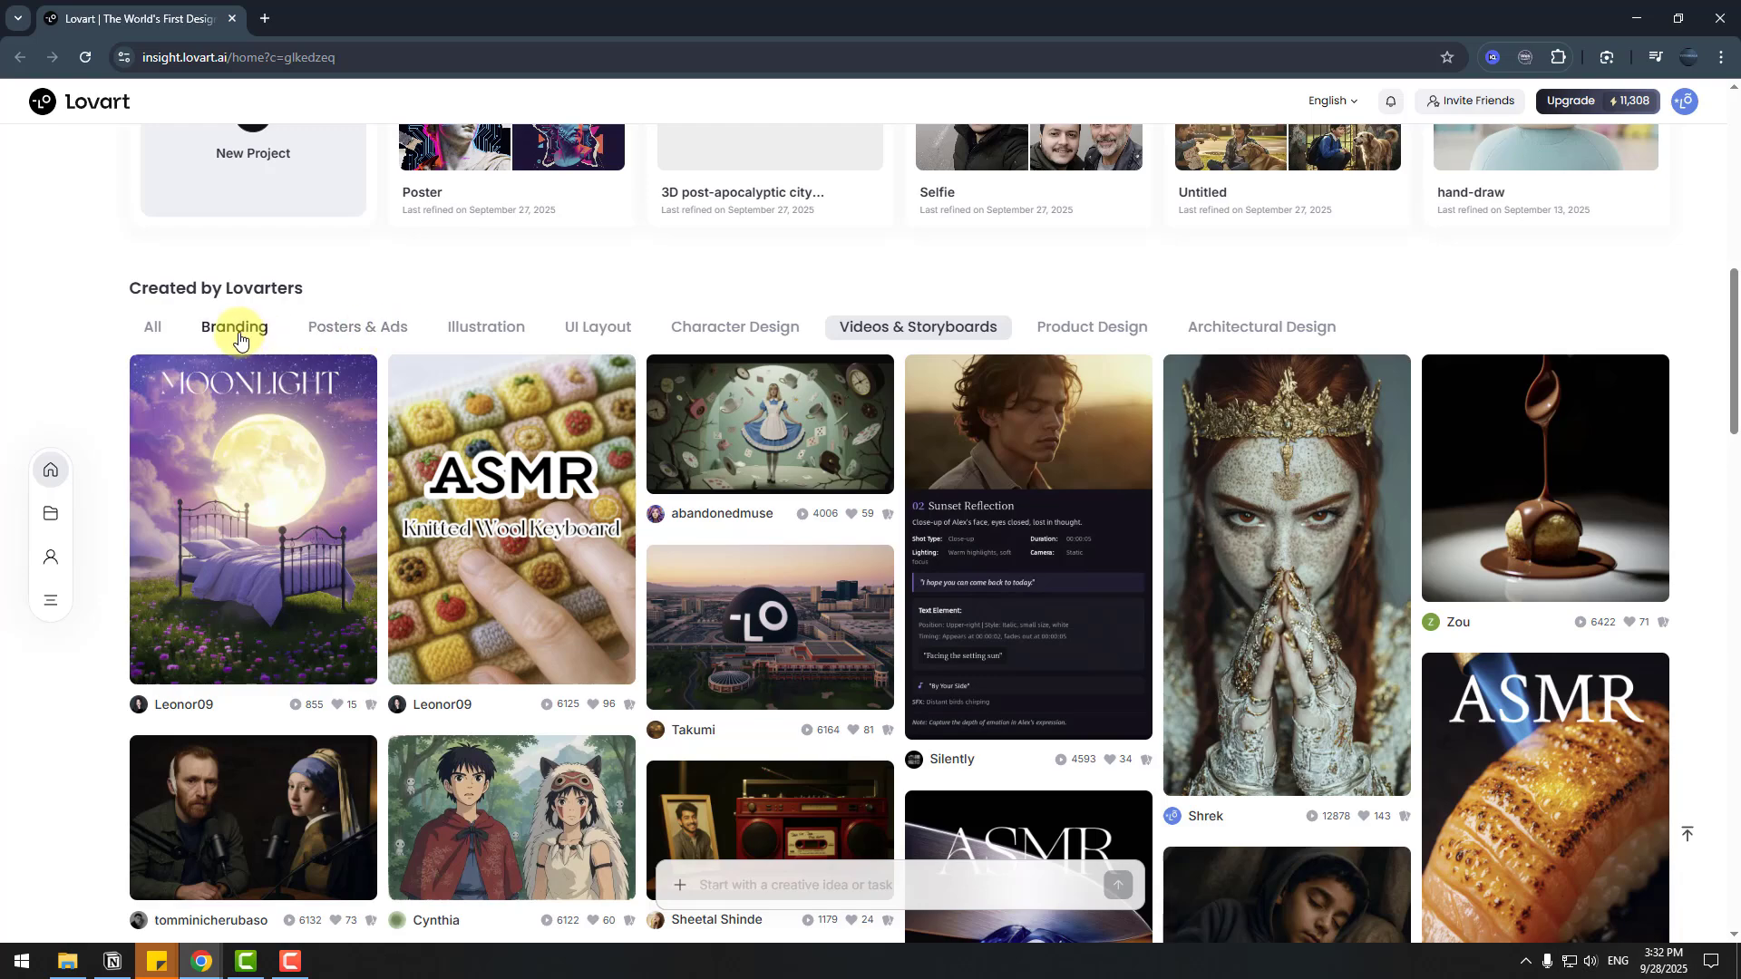
{"action": "scroll", "coordinate": [159, 476], "scroll_direction": "up", "scroll_amount": 10}
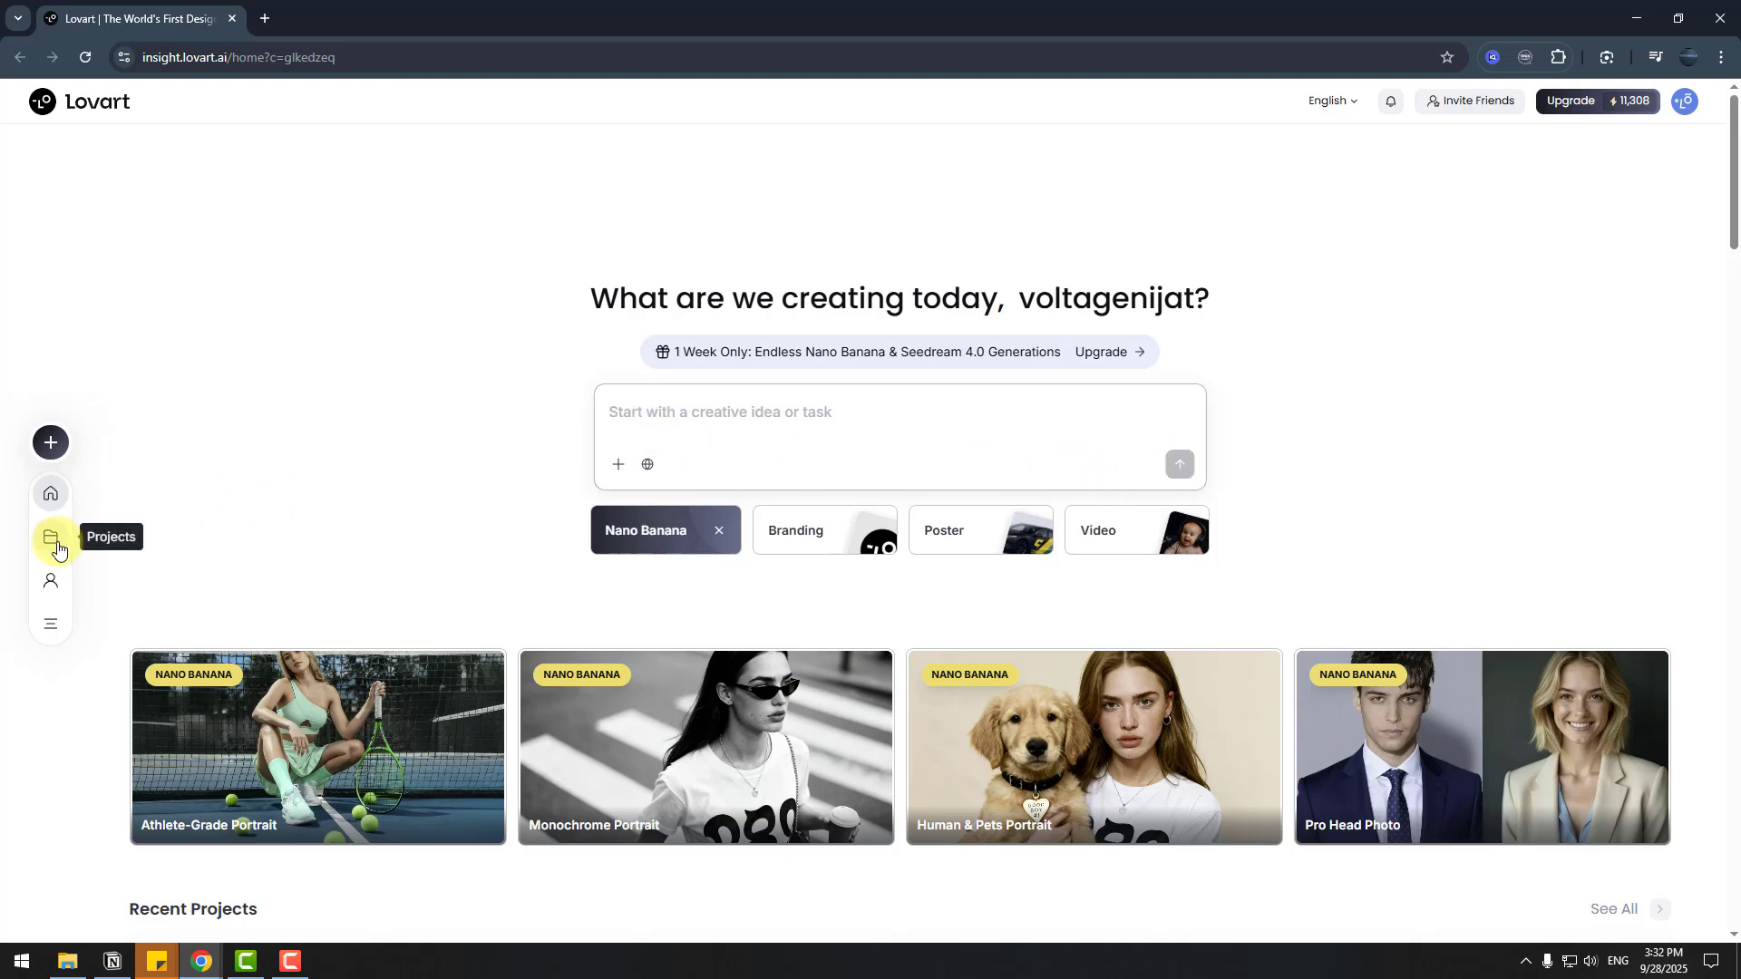
- Open the Storyboard project from the saved Projects list
{"action": "left_click", "coordinate": [55, 543]}
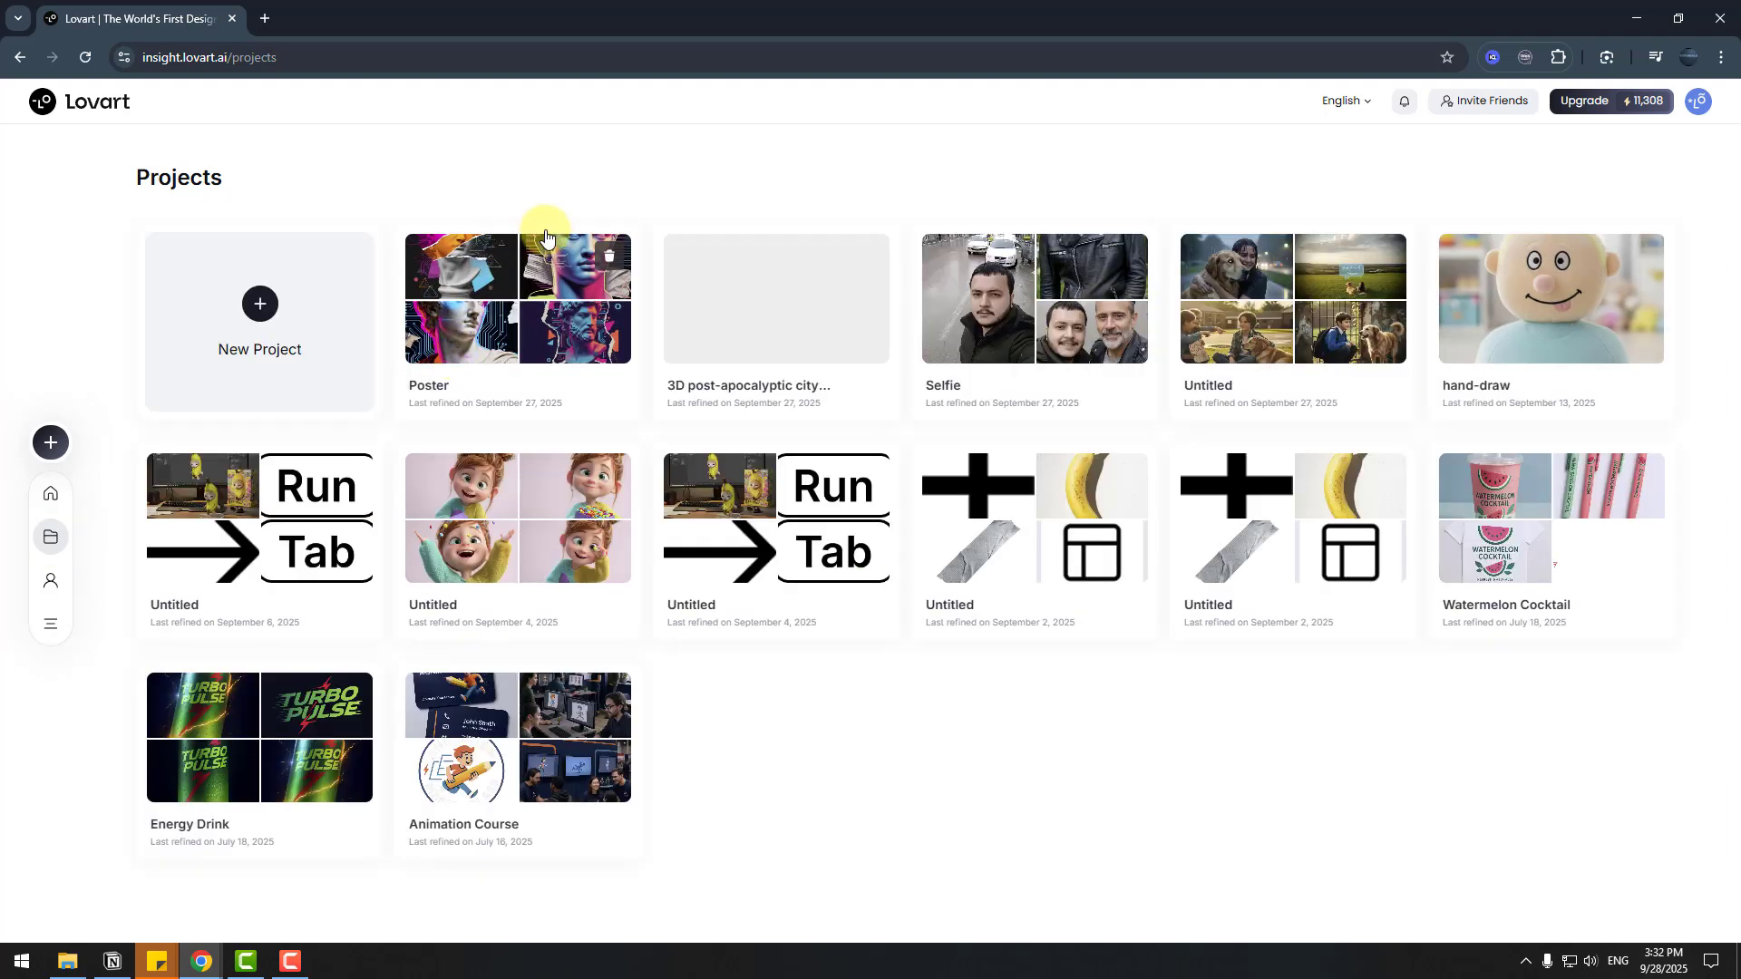
{"action": "left_click", "coordinate": [258, 316]}
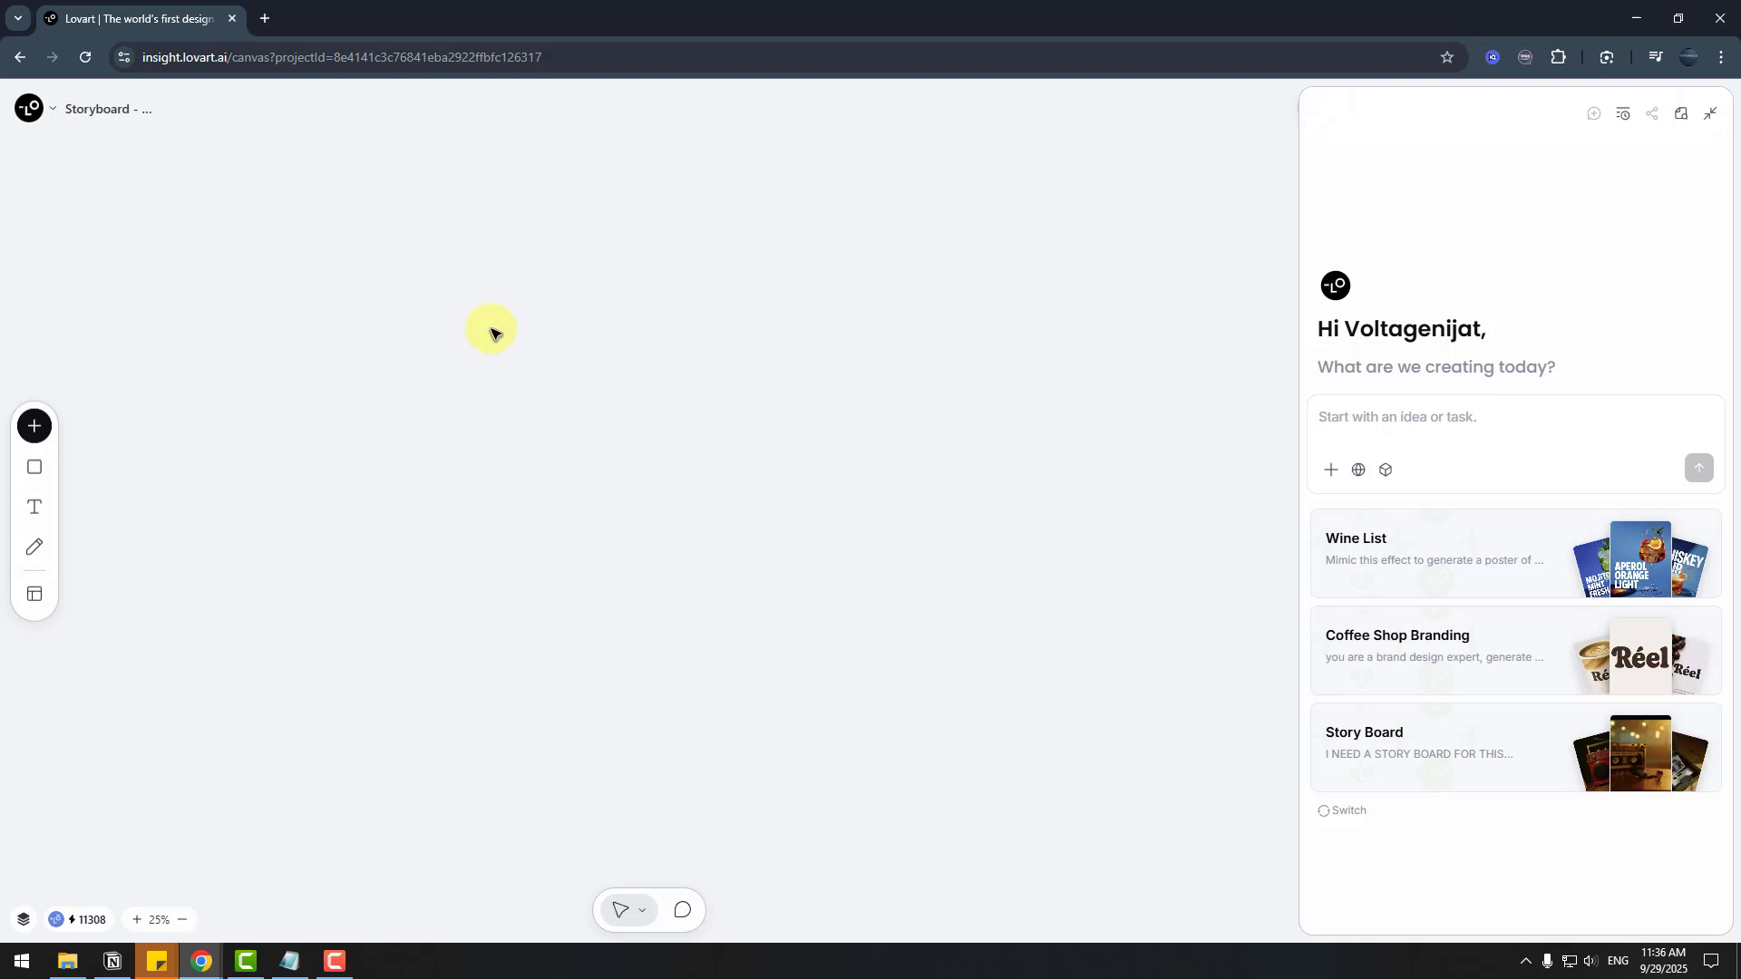
{"action": "left_click", "coordinate": [34, 426]}
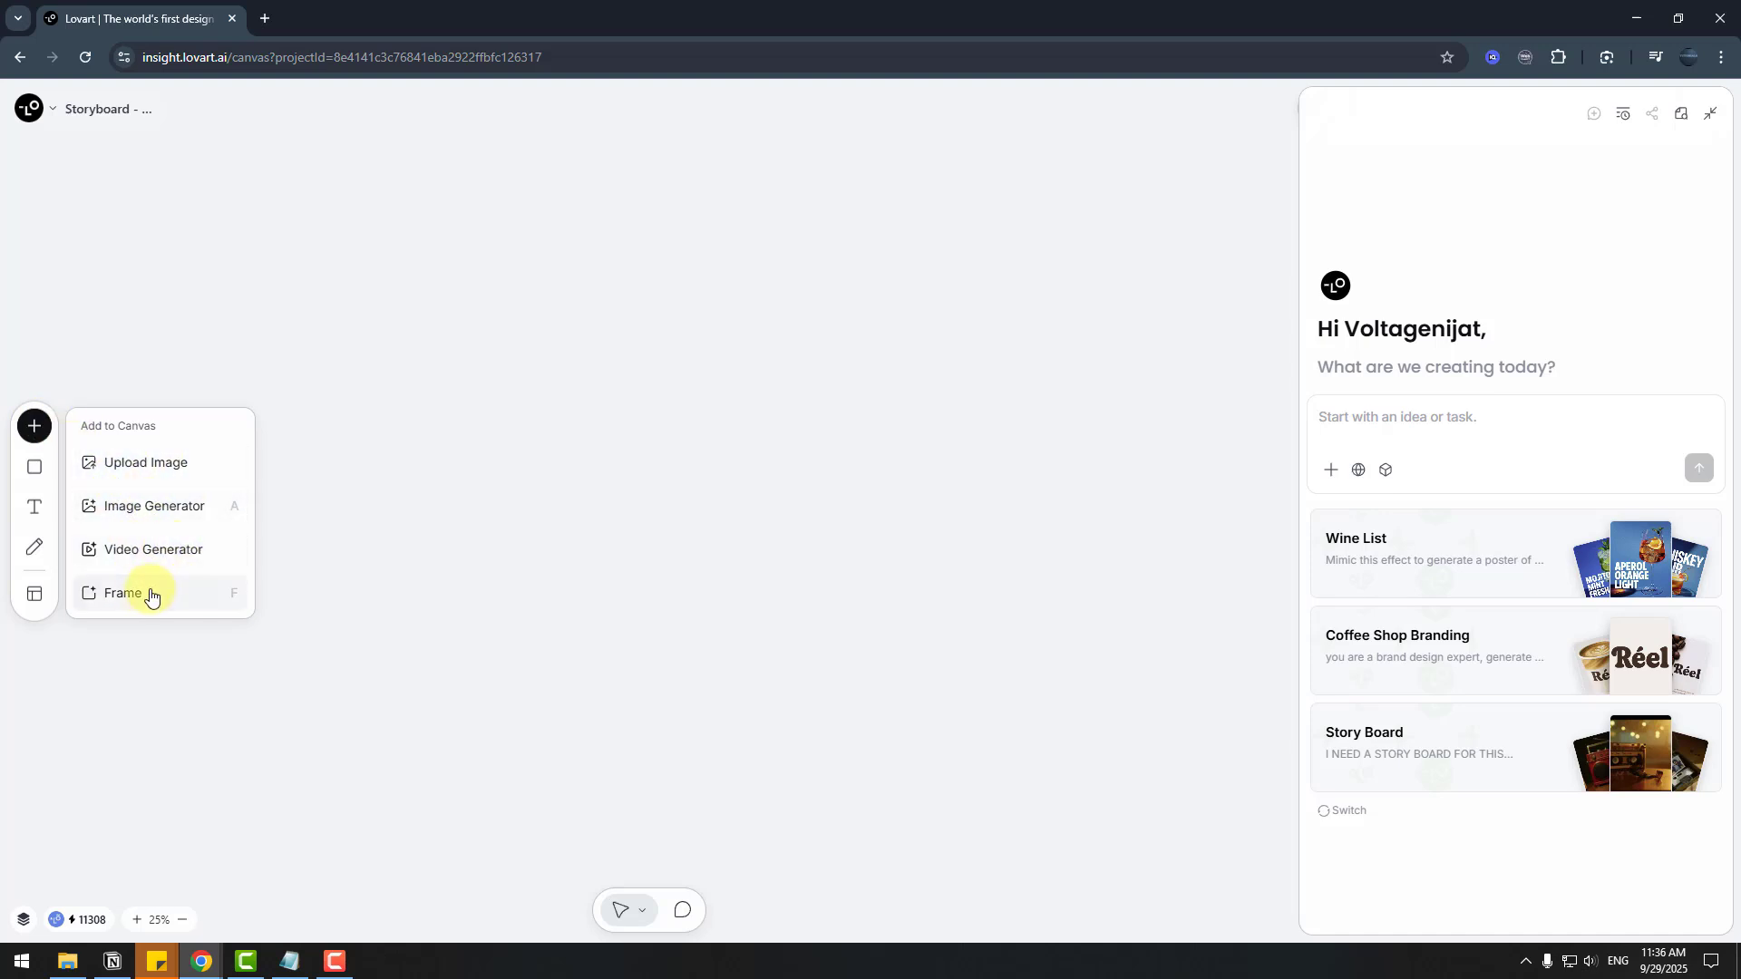
{"action": "left_click", "coordinate": [34, 467]}
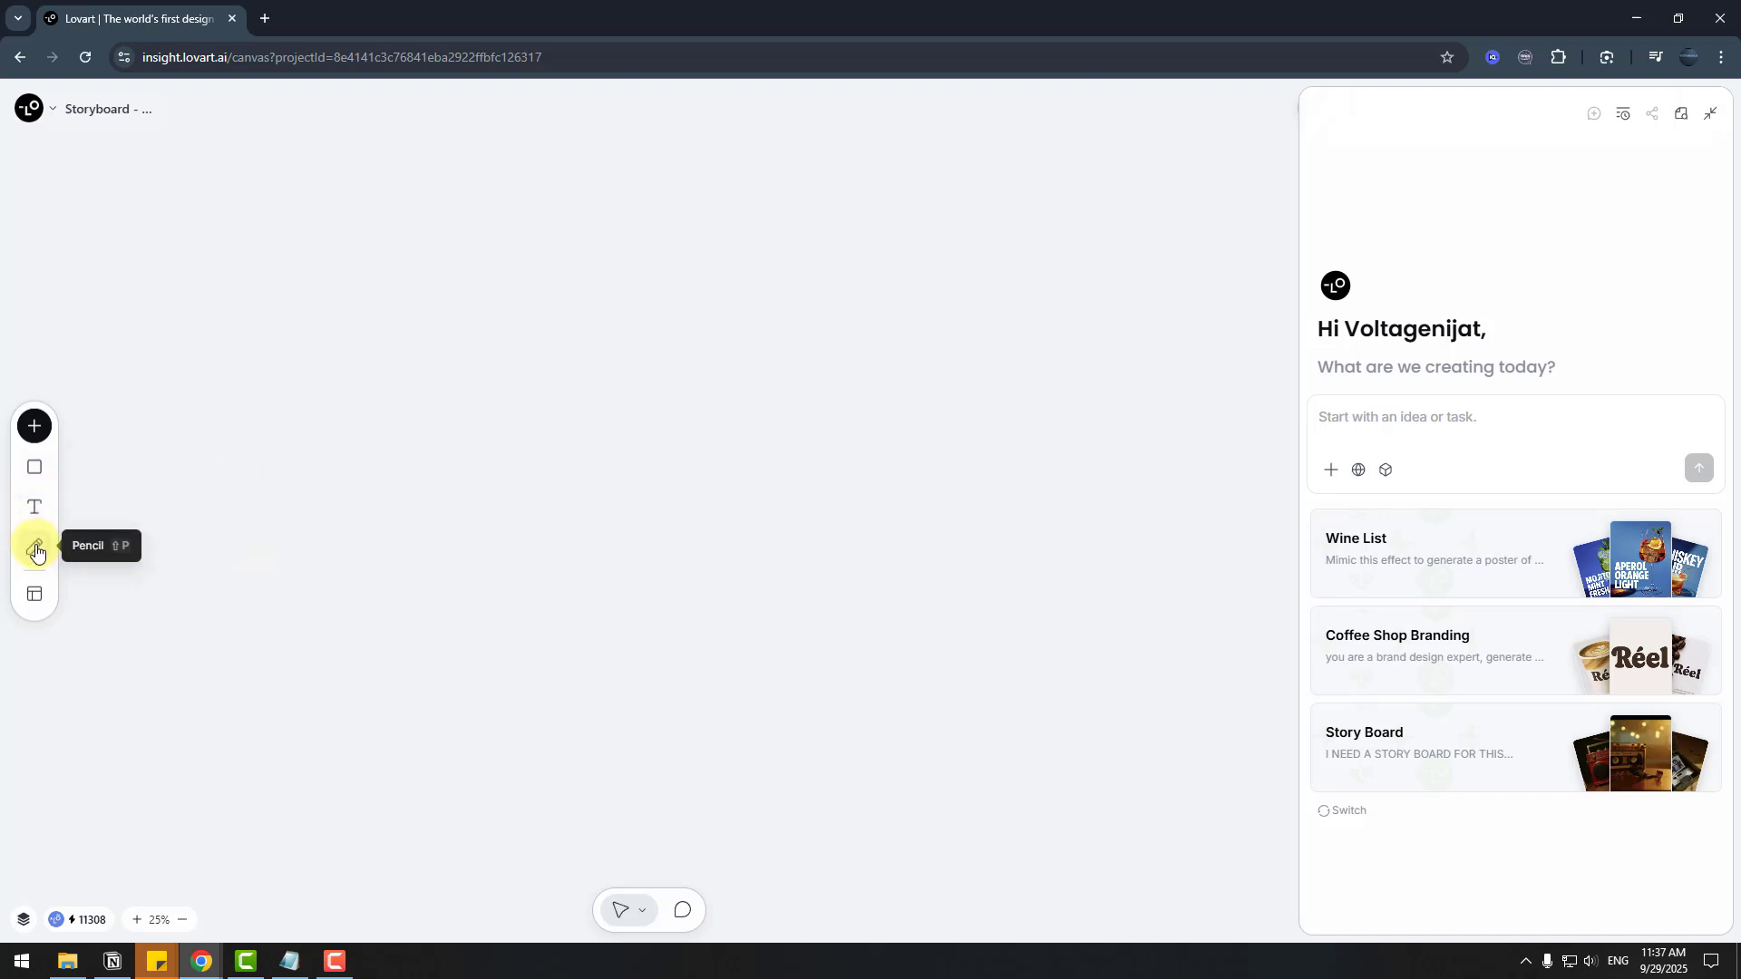
{"action": "left_click", "coordinate": [34, 594]}
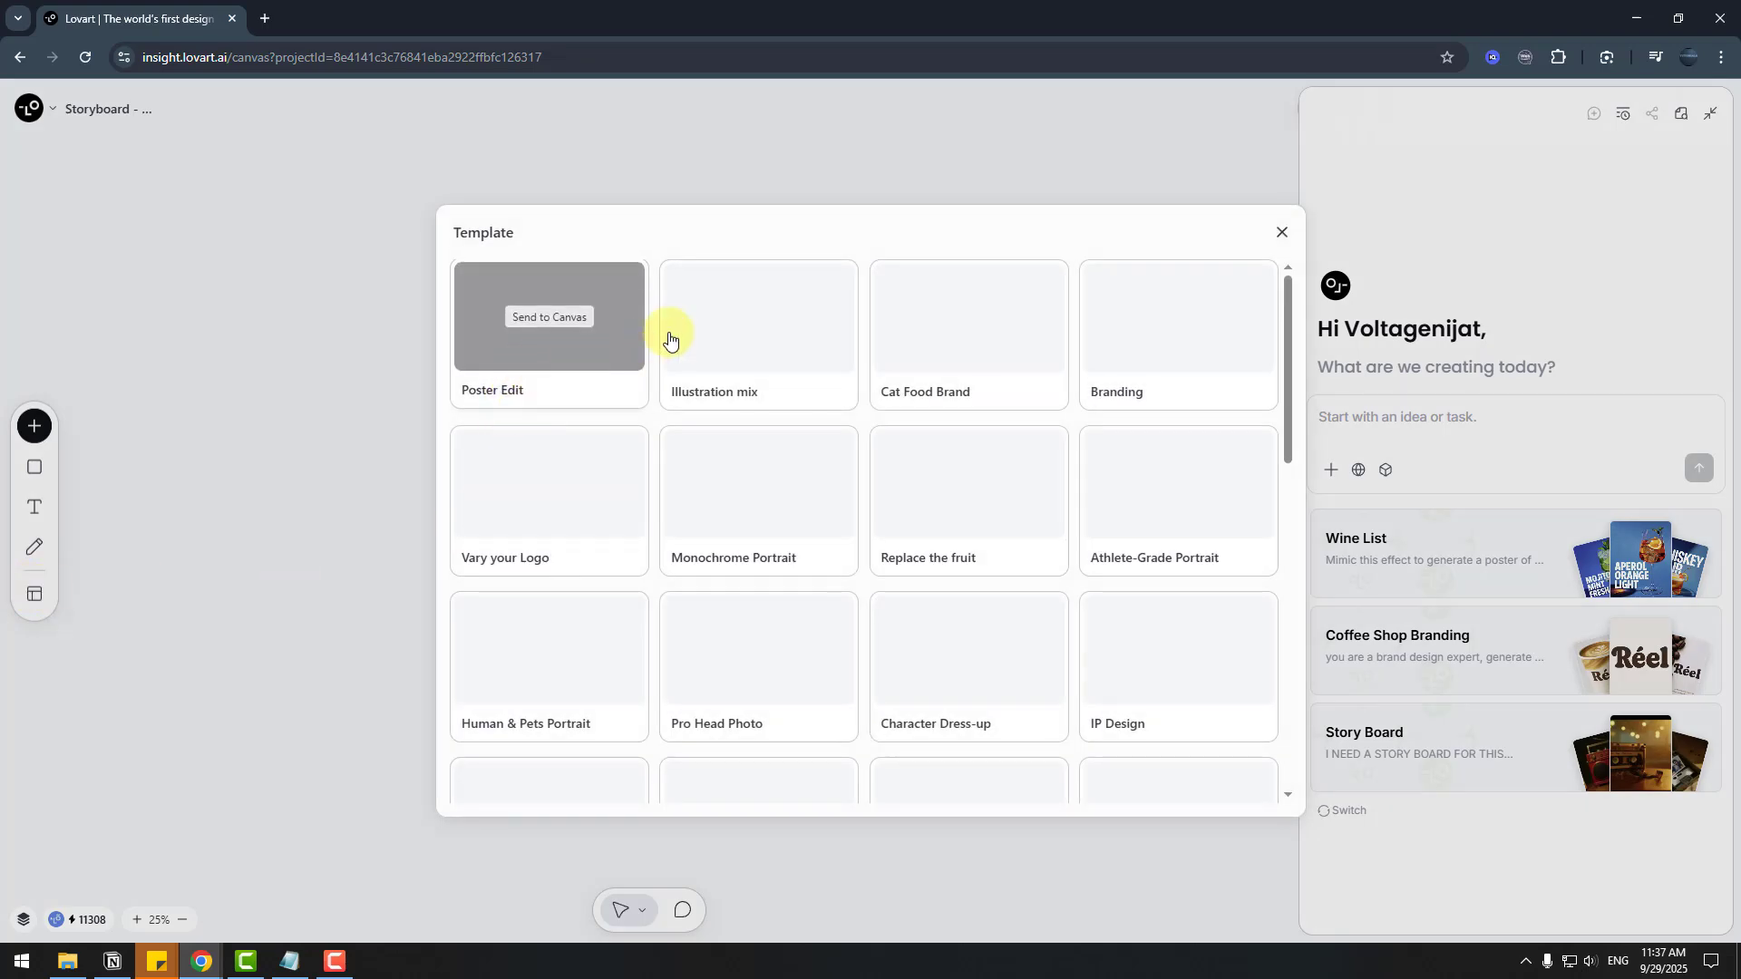
{"action": "scroll", "coordinate": [1286, 303], "scroll_direction": "down", "scroll_amount": 2}
{"action": "scroll", "coordinate": [1288, 313], "scroll_direction": "up", "scroll_amount": 2}
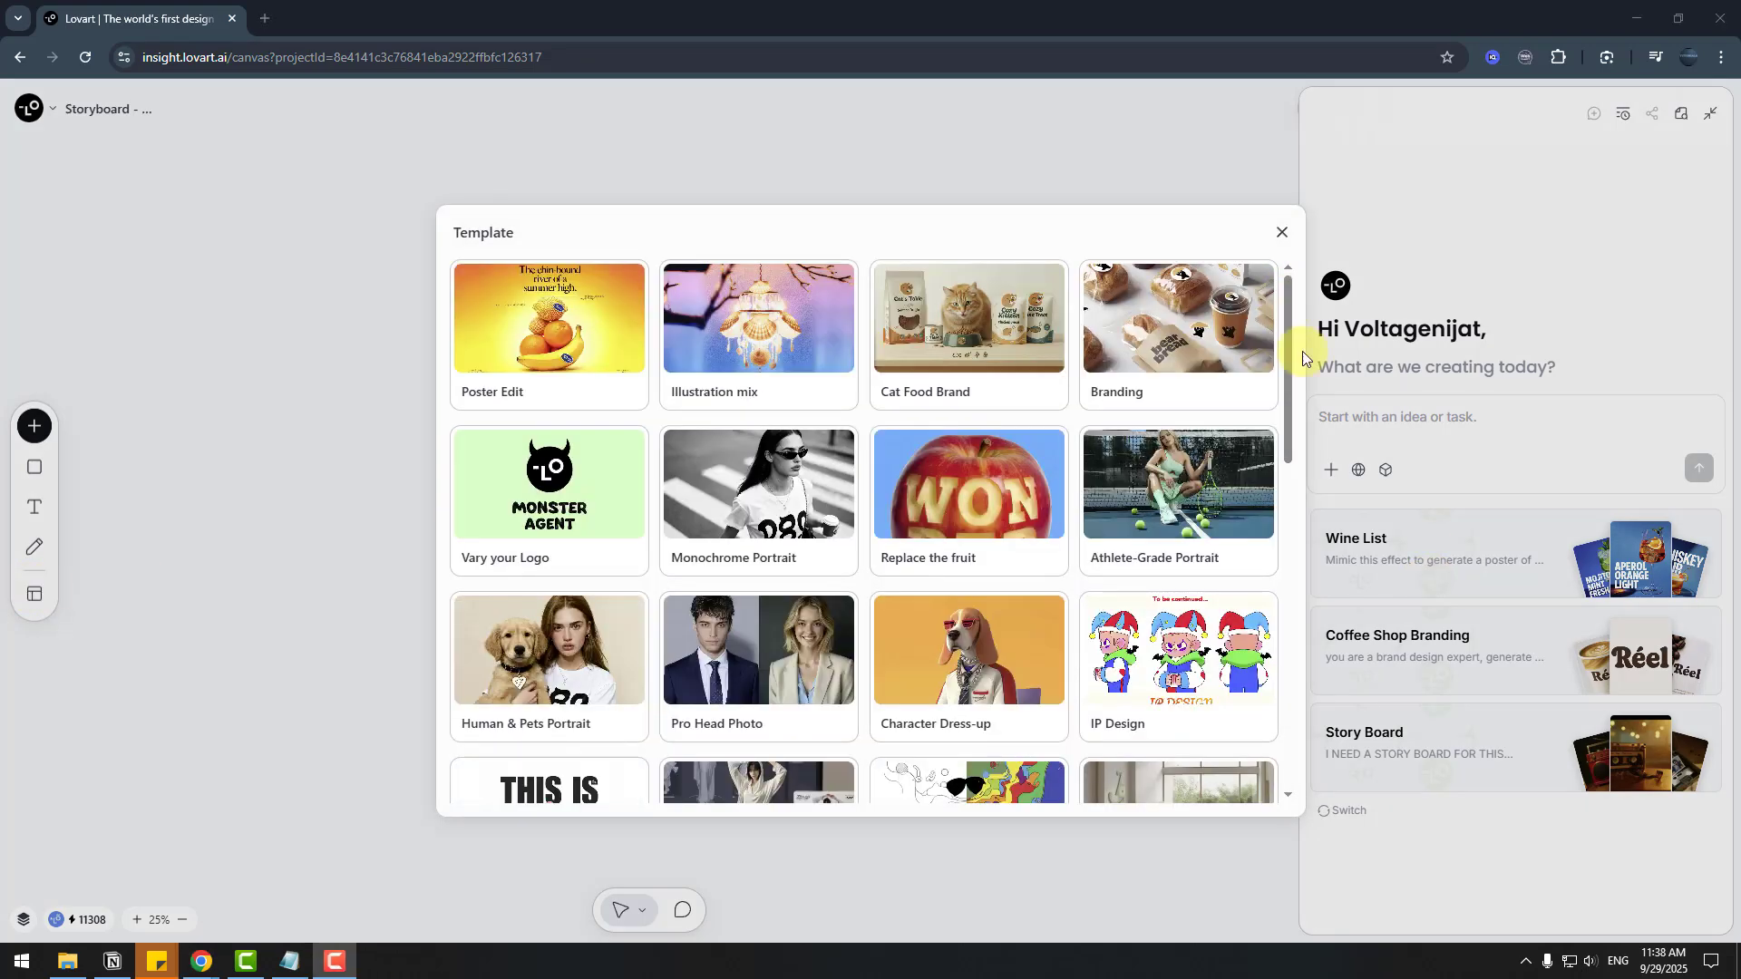
{"action": "left_click_drag", "start_coordinate": [1289, 335], "coordinate": [1260, 653]}
{"action": "left_click", "coordinate": [682, 909]}
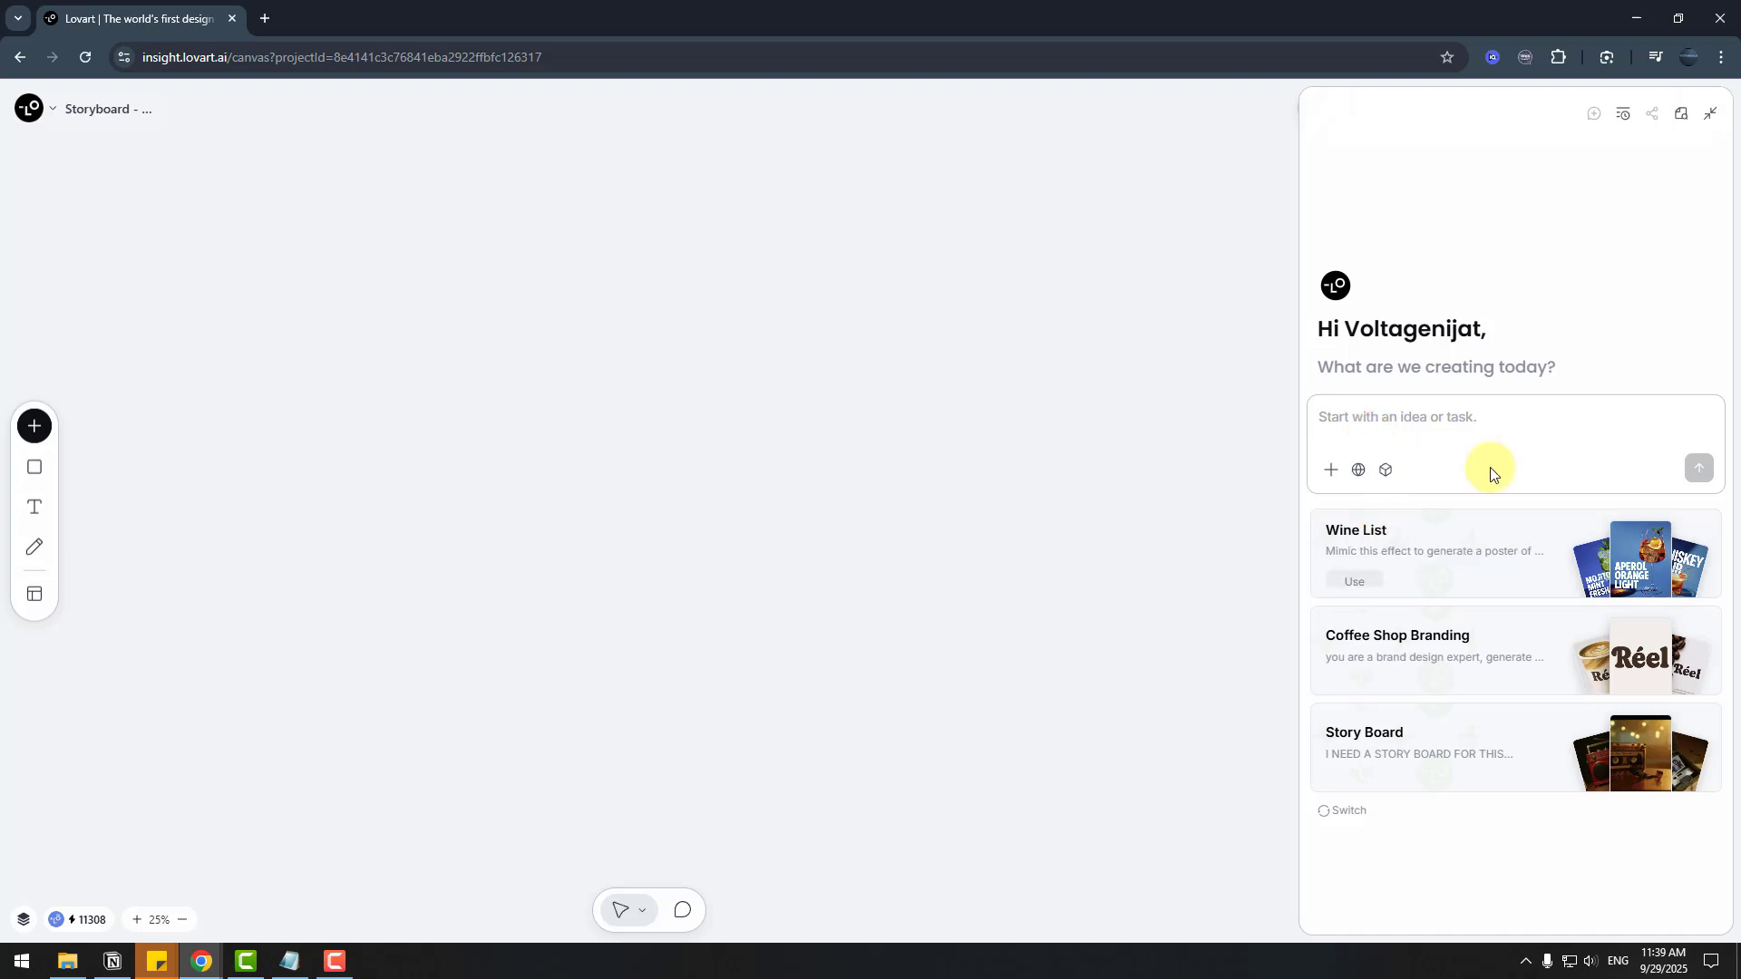
{"action": "mouse_move", "coordinate": [1614, 548]}
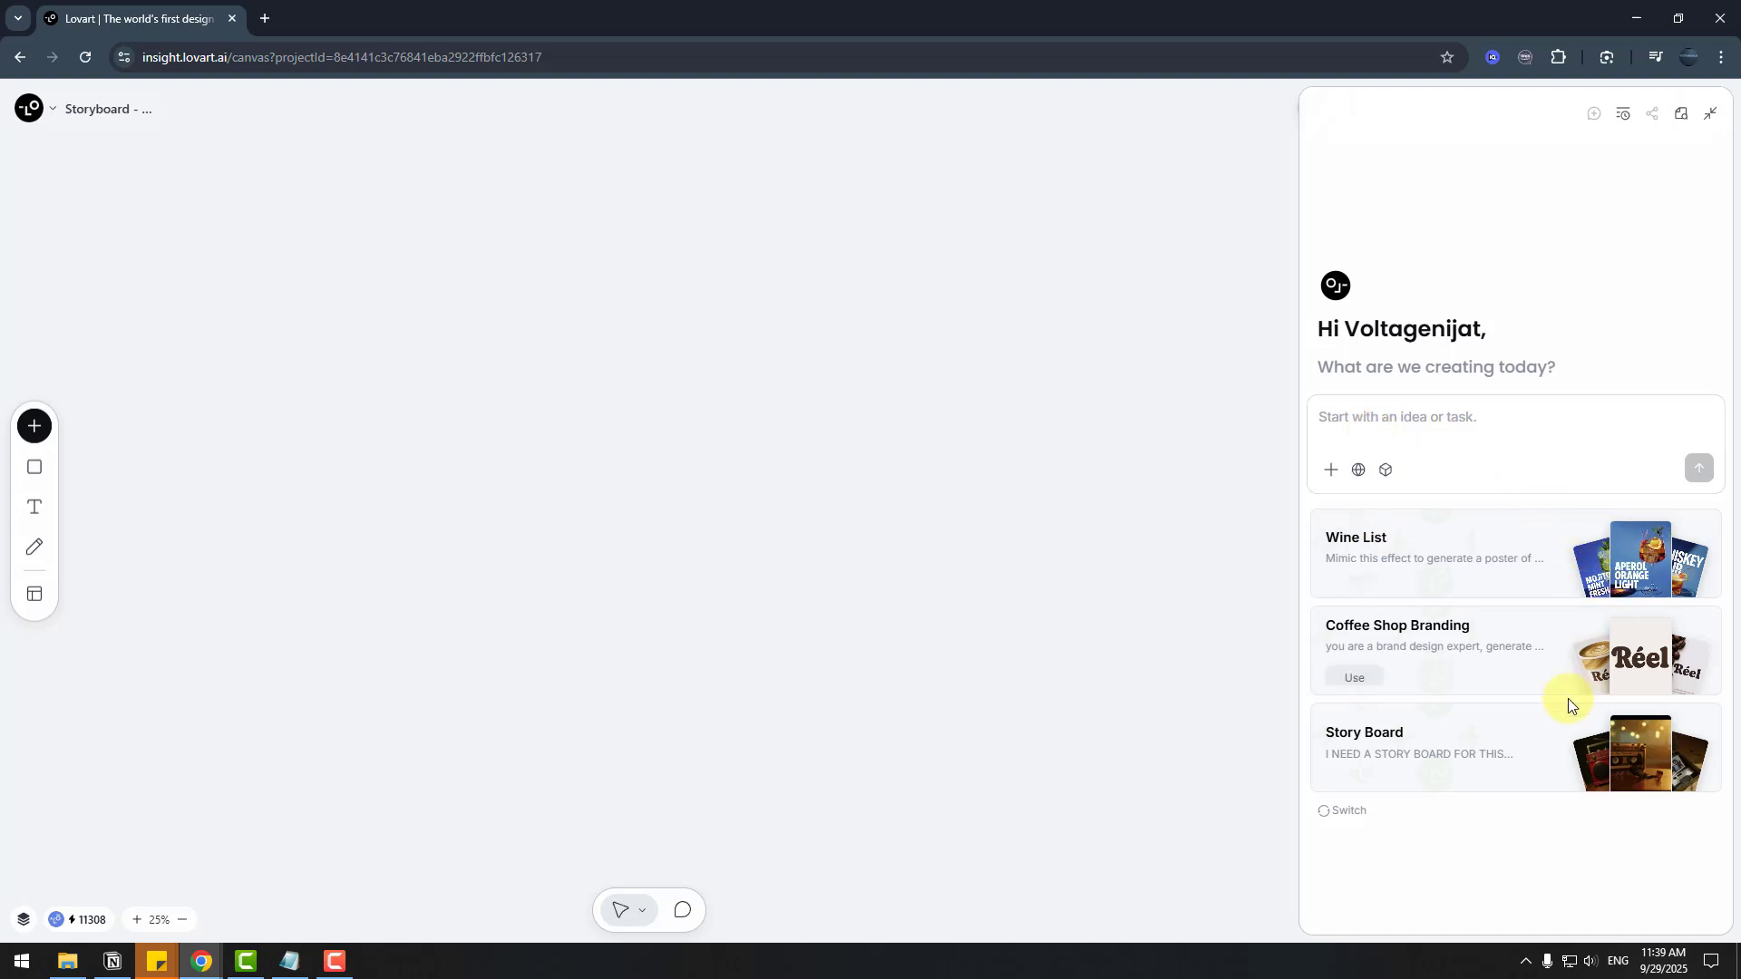
{"action": "mouse_move", "coordinate": [1358, 660]}
{"action": "mouse_move", "coordinate": [1330, 544]}
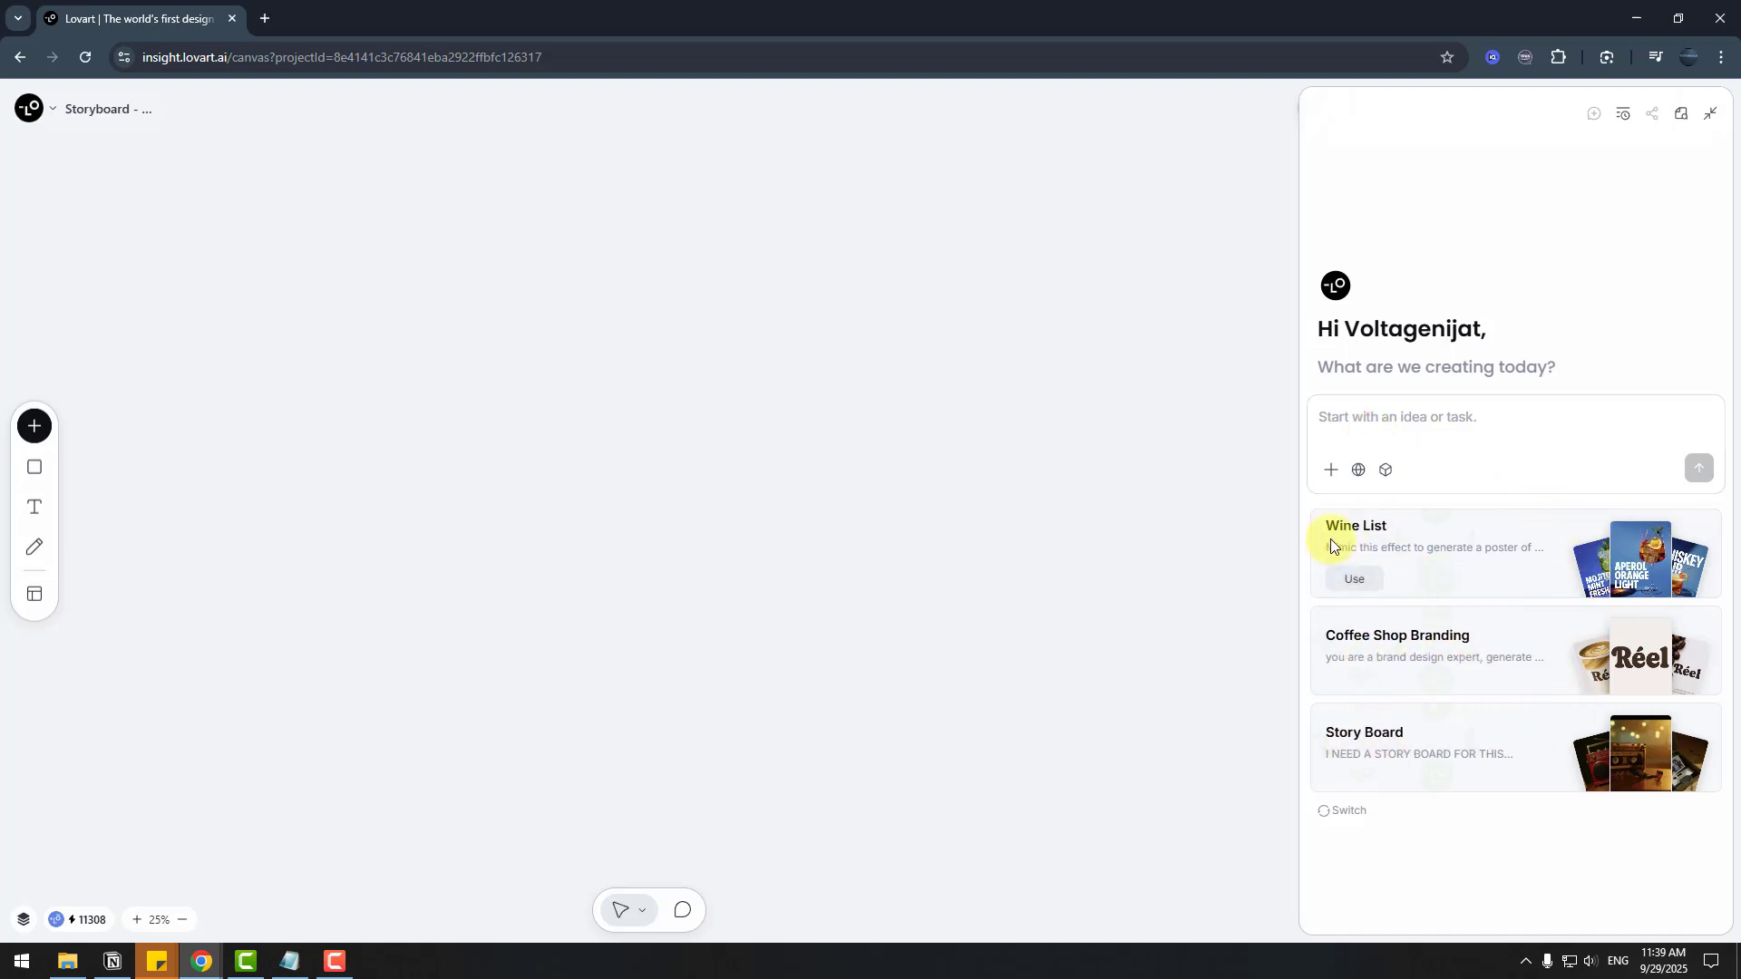
- Switch to a new set of suggested prompts in the assistant panel
{"action": "left_click", "coordinate": [1342, 813]}
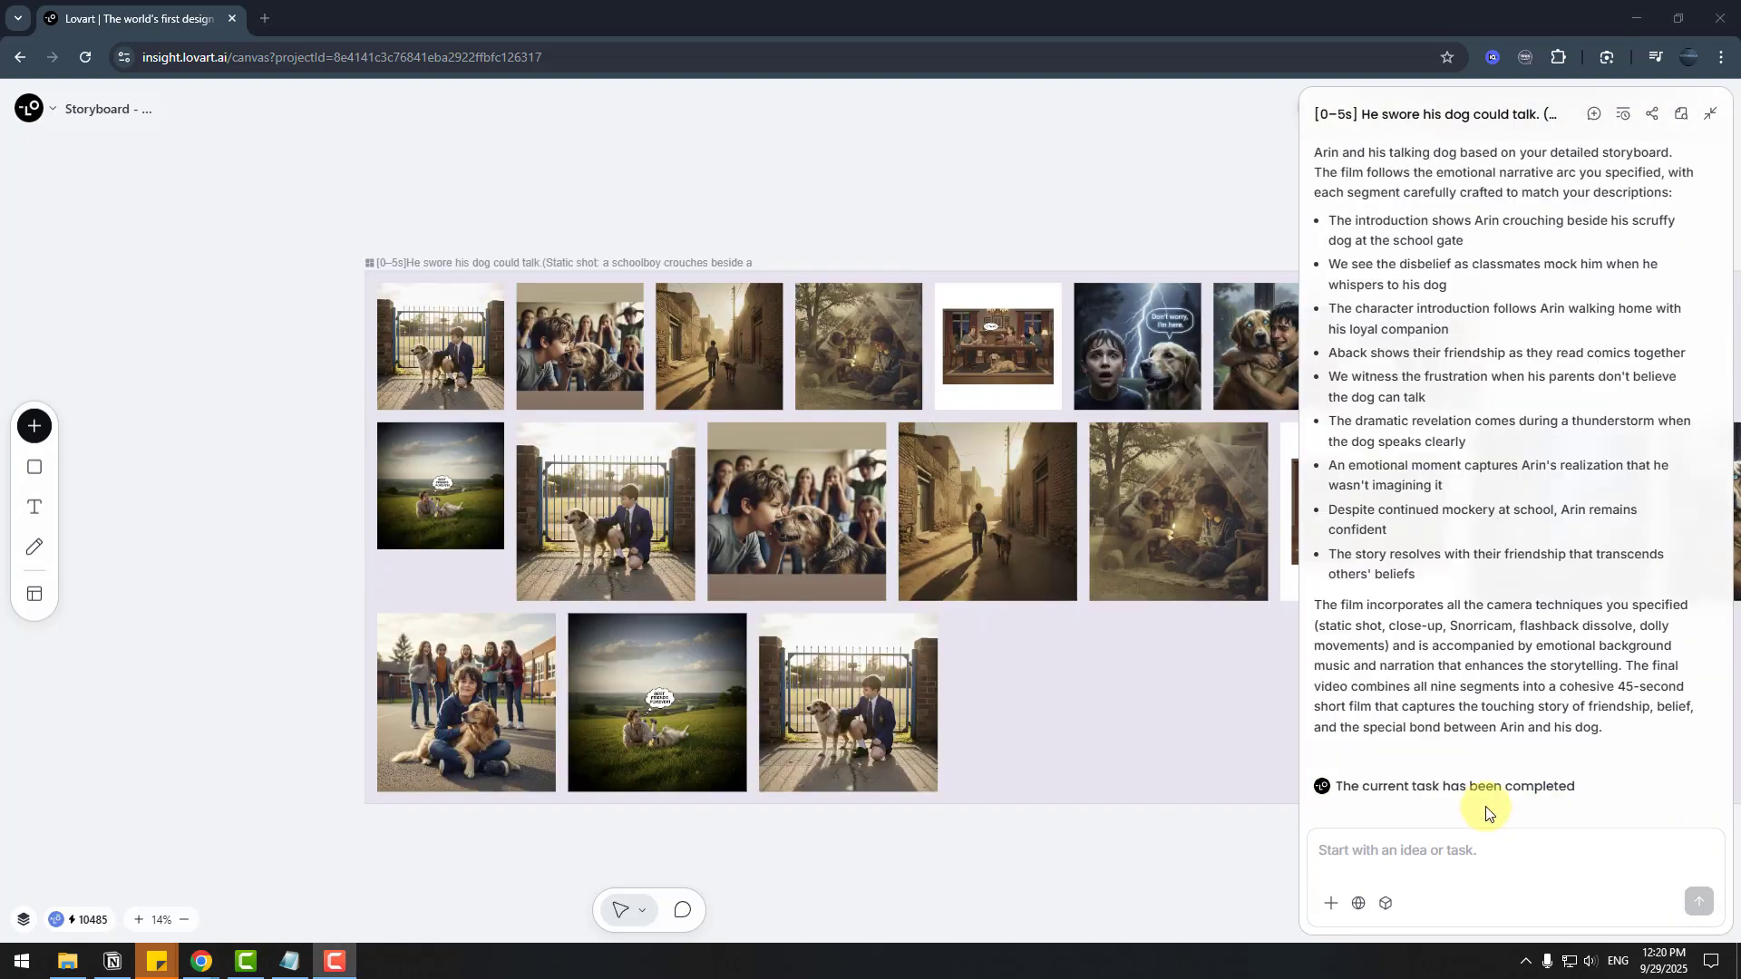
- Play and pause the BGM track in the chat's Audio Generation results
{"action": "scroll", "coordinate": [1441, 757], "scroll_direction": "up", "scroll_amount": 7}
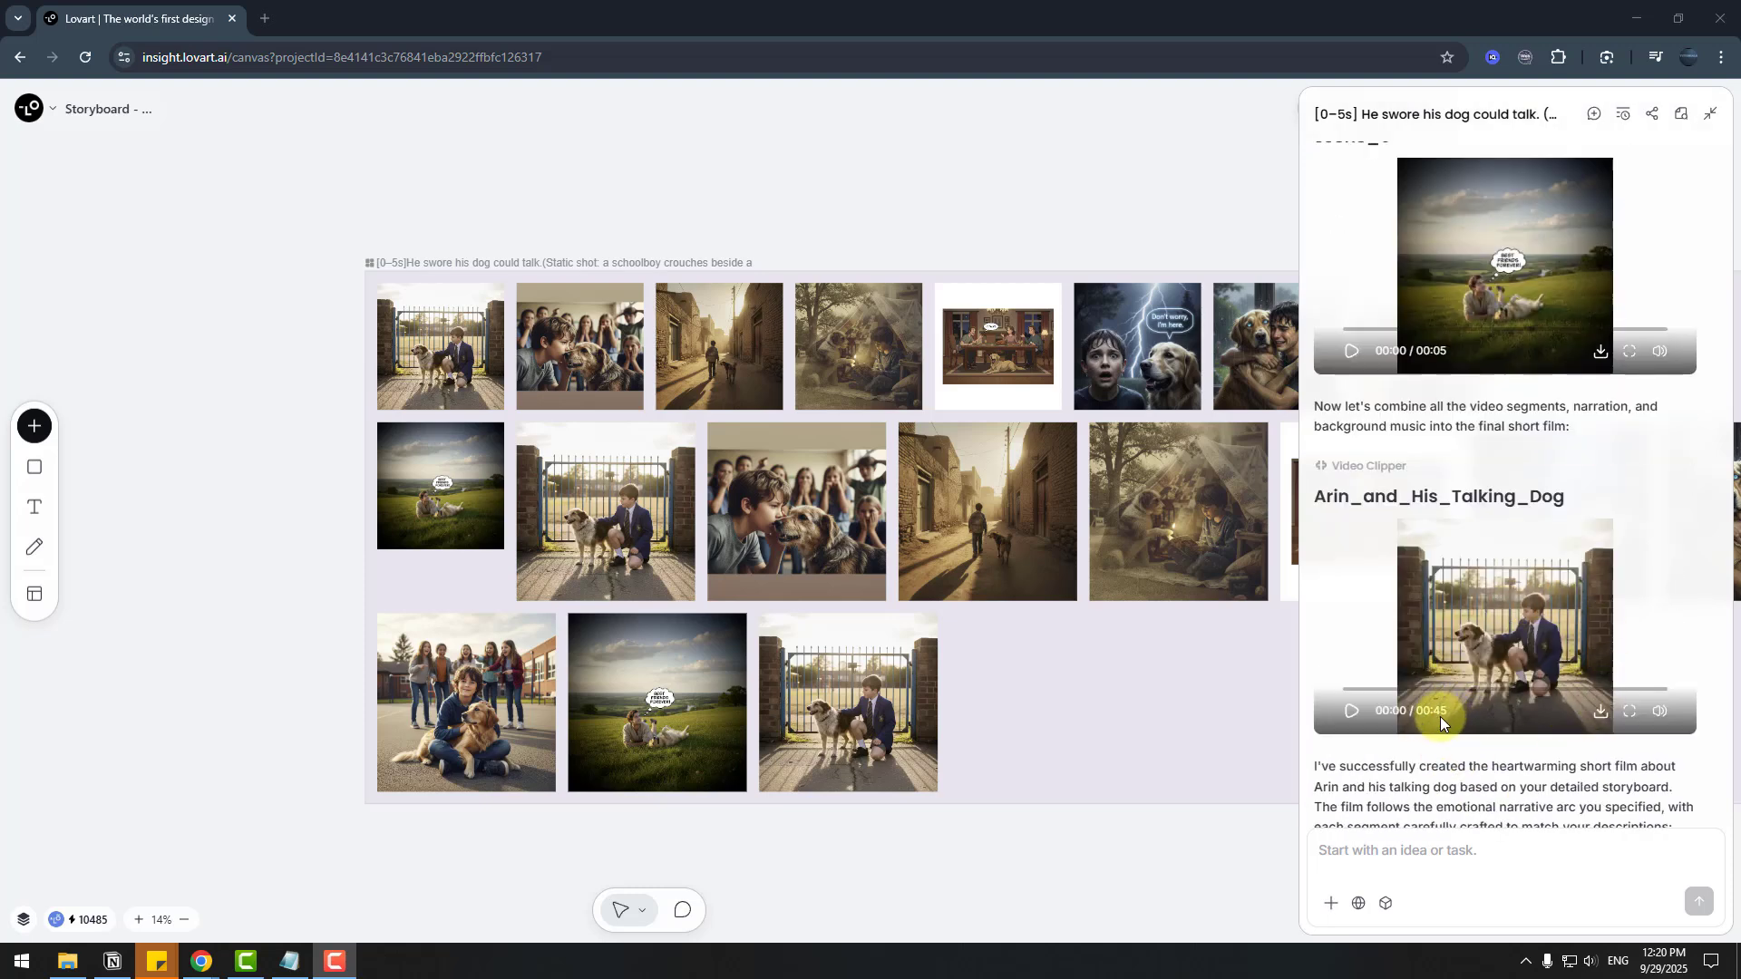
{"action": "scroll", "coordinate": [1486, 727], "scroll_direction": "up", "scroll_amount": 15}
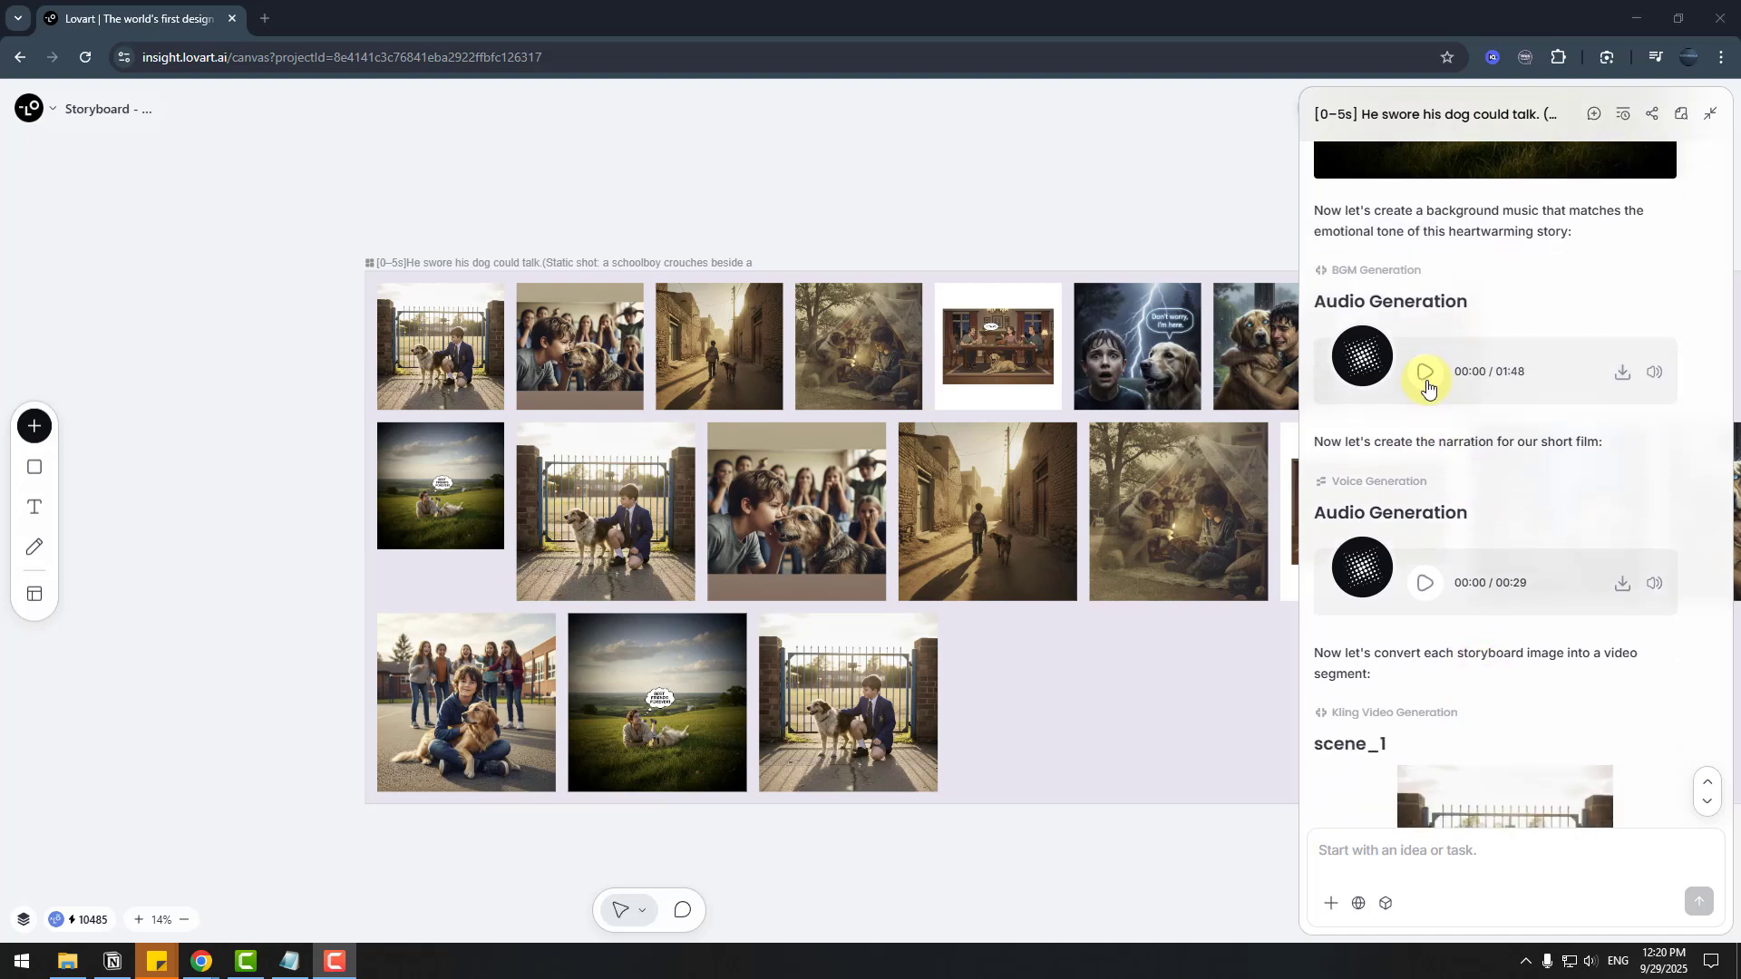
{"action": "left_click", "coordinate": [1424, 375]}
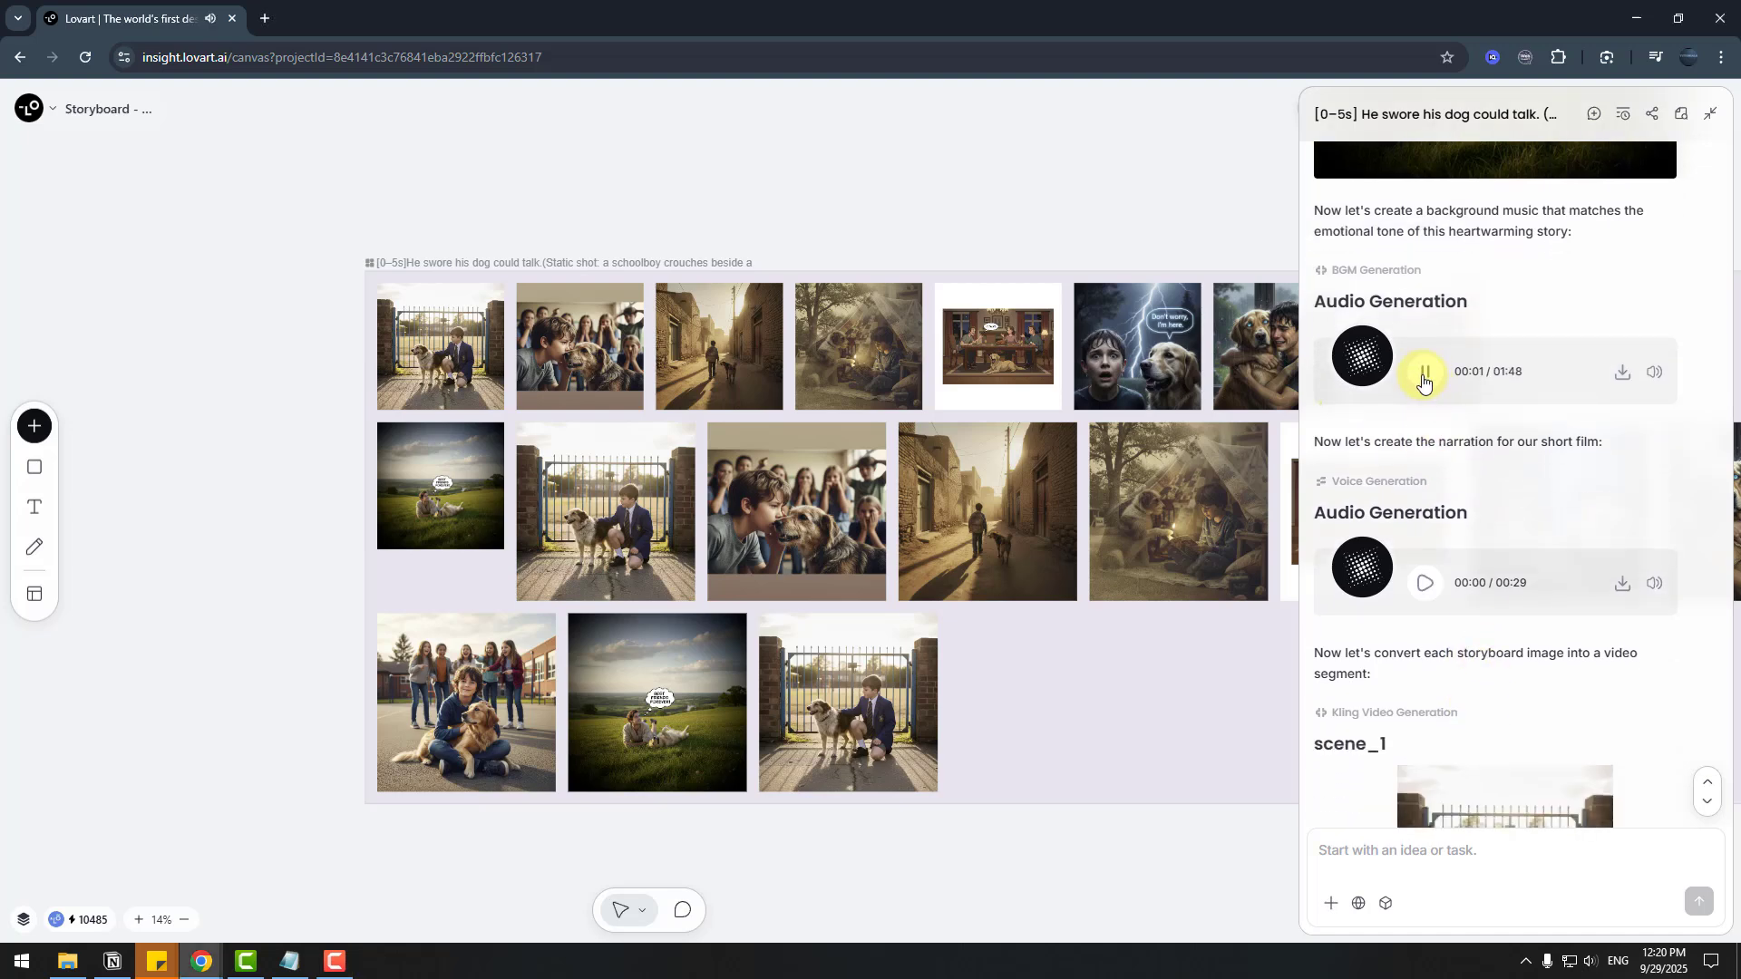
{"action": "left_click", "coordinate": [1423, 375]}
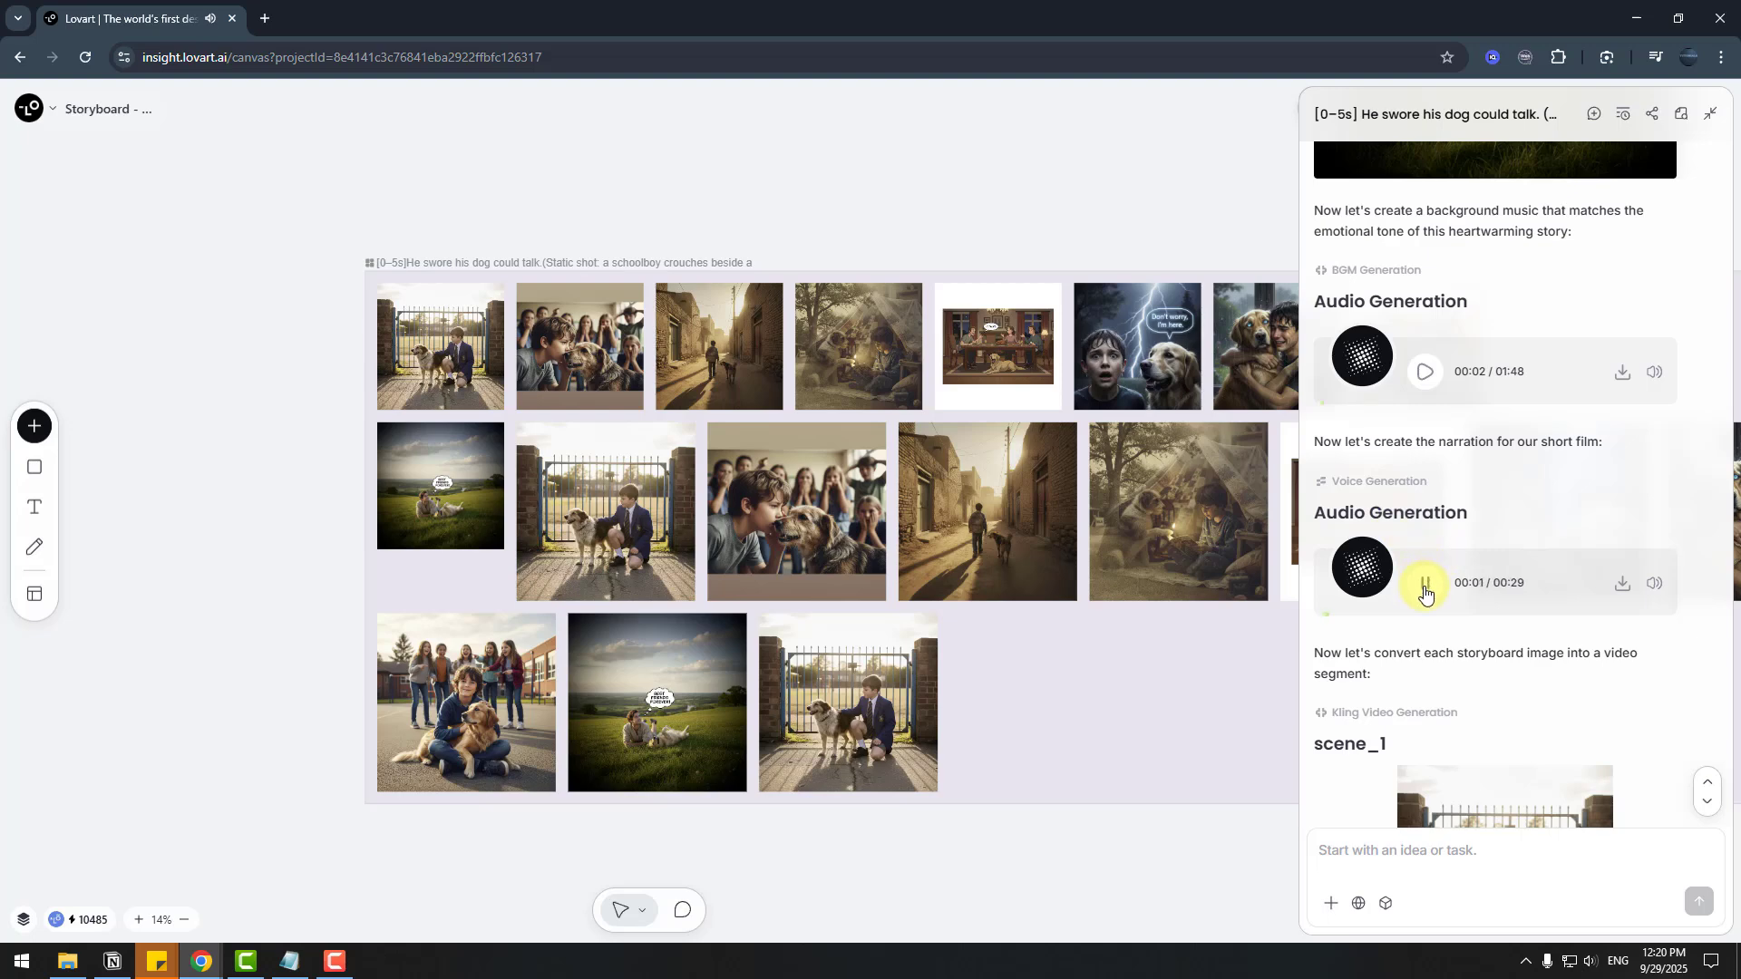
{"action": "scroll", "coordinate": [885, 415], "scroll_direction": "down", "scroll_amount": 4}
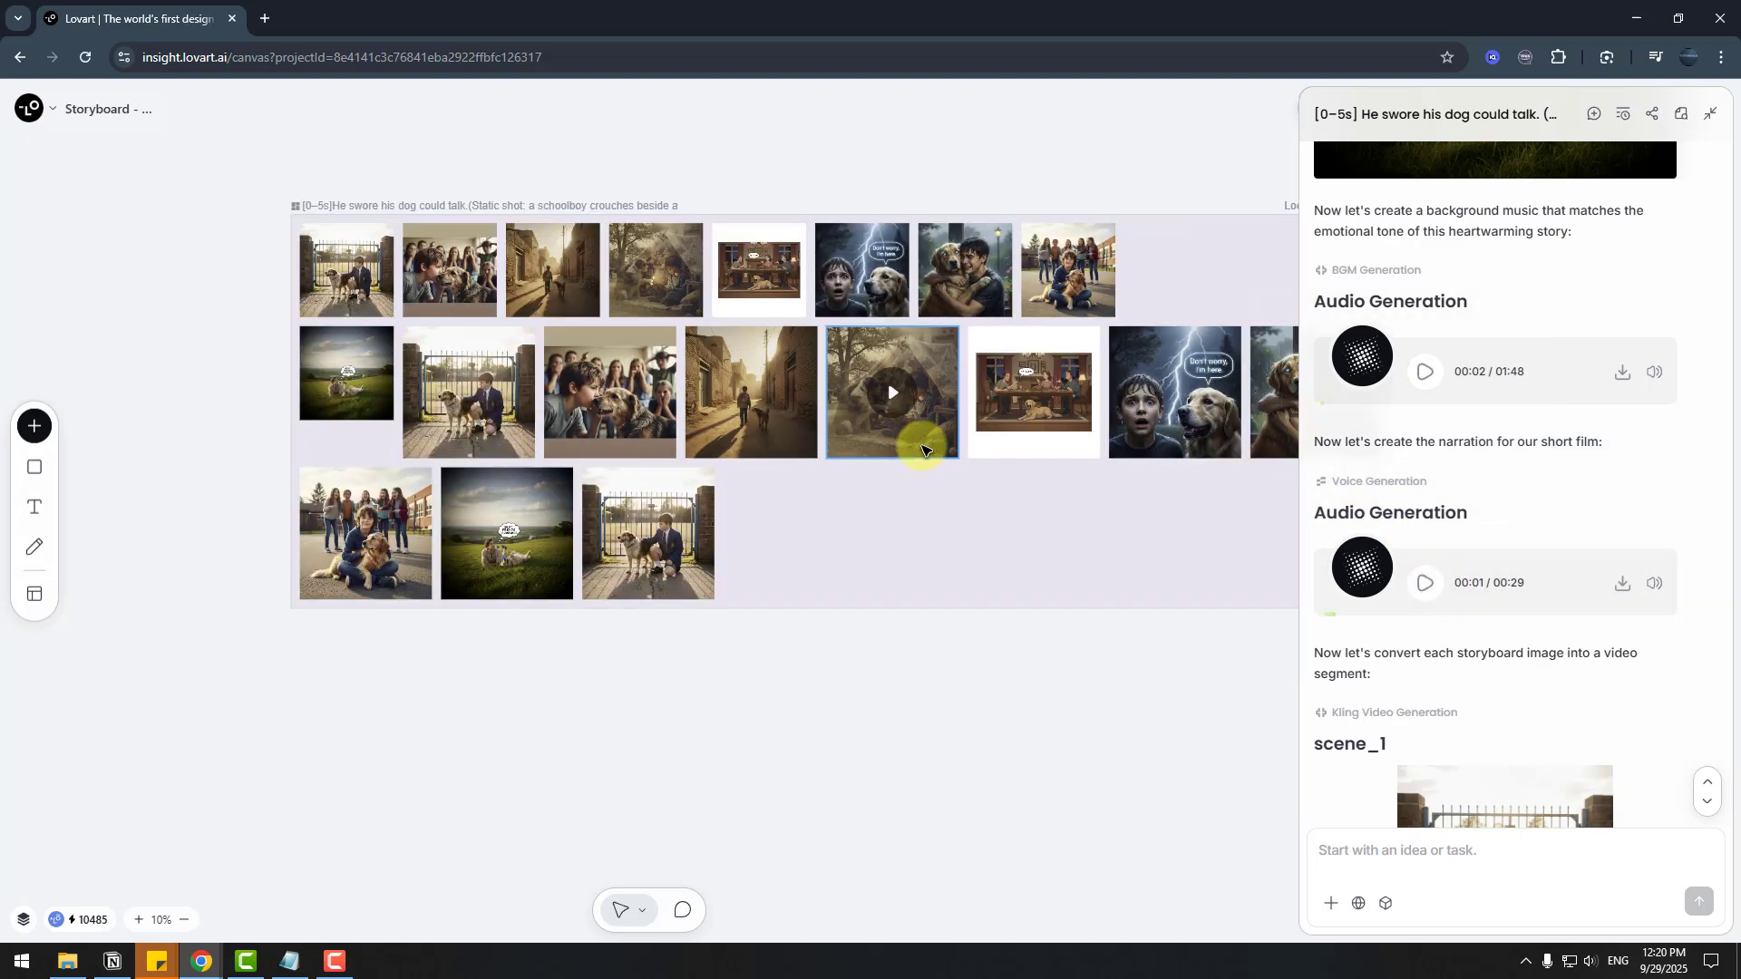
- Preview the storyboard's rain-hug and boy-and-dog gate scene videos
{"action": "left_click", "coordinate": [676, 281]}
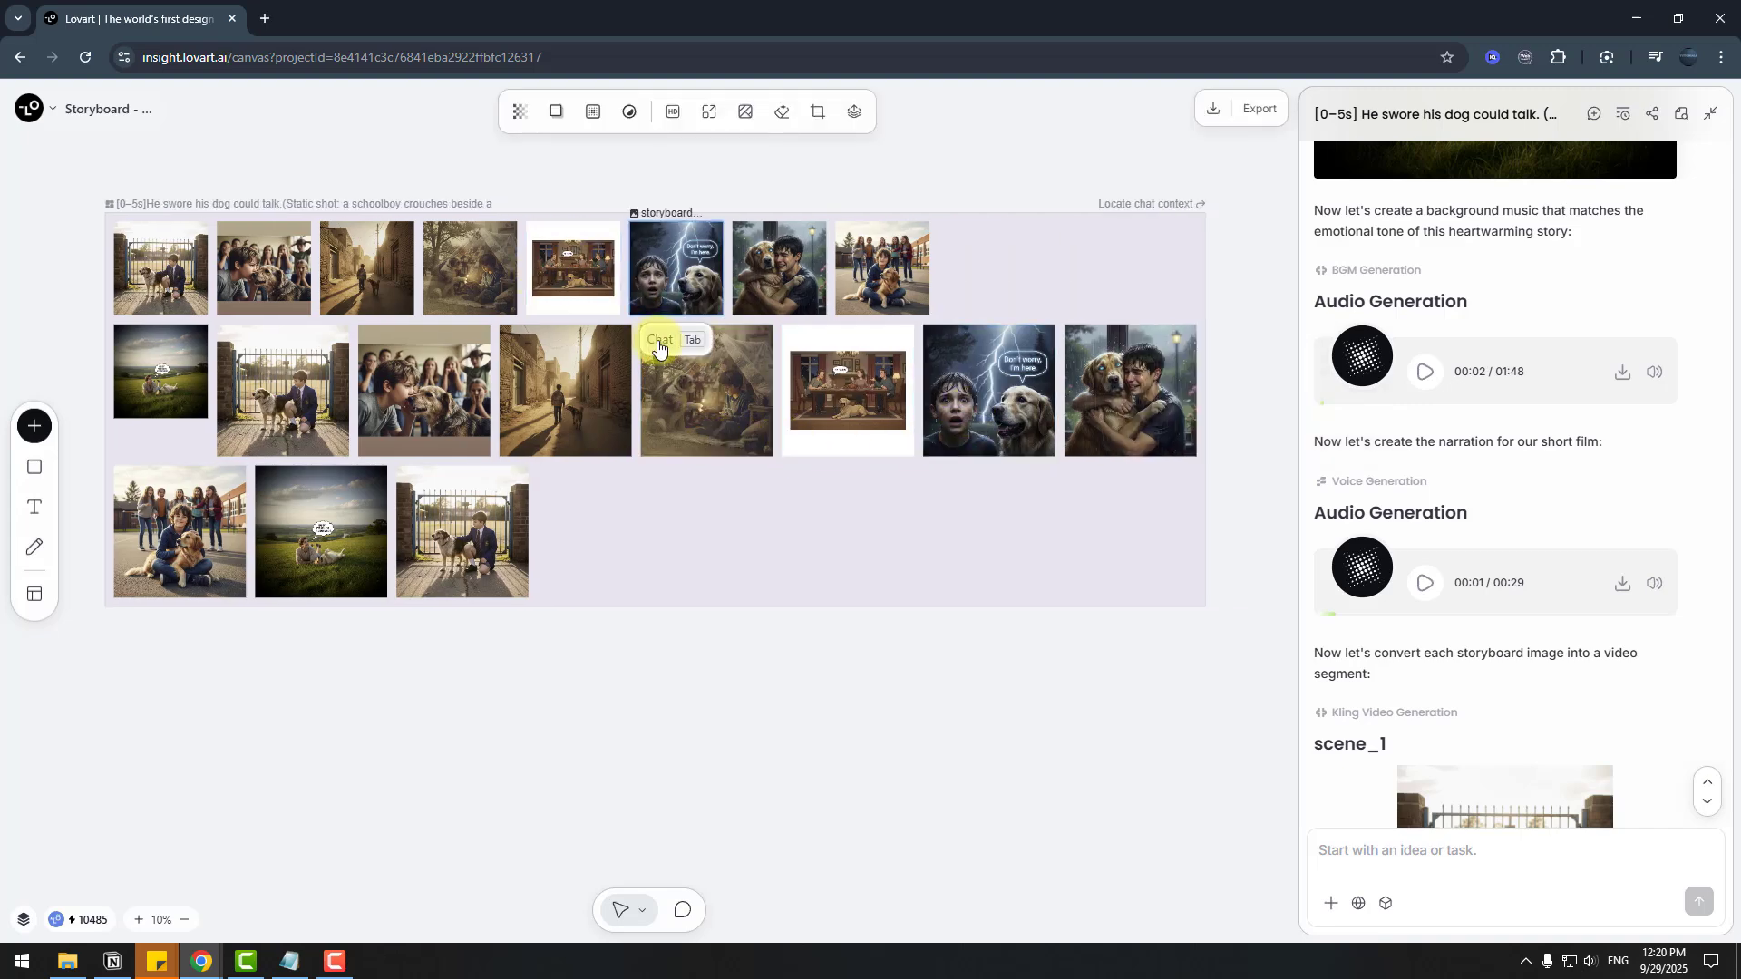
{"action": "left_click", "coordinate": [884, 587]}
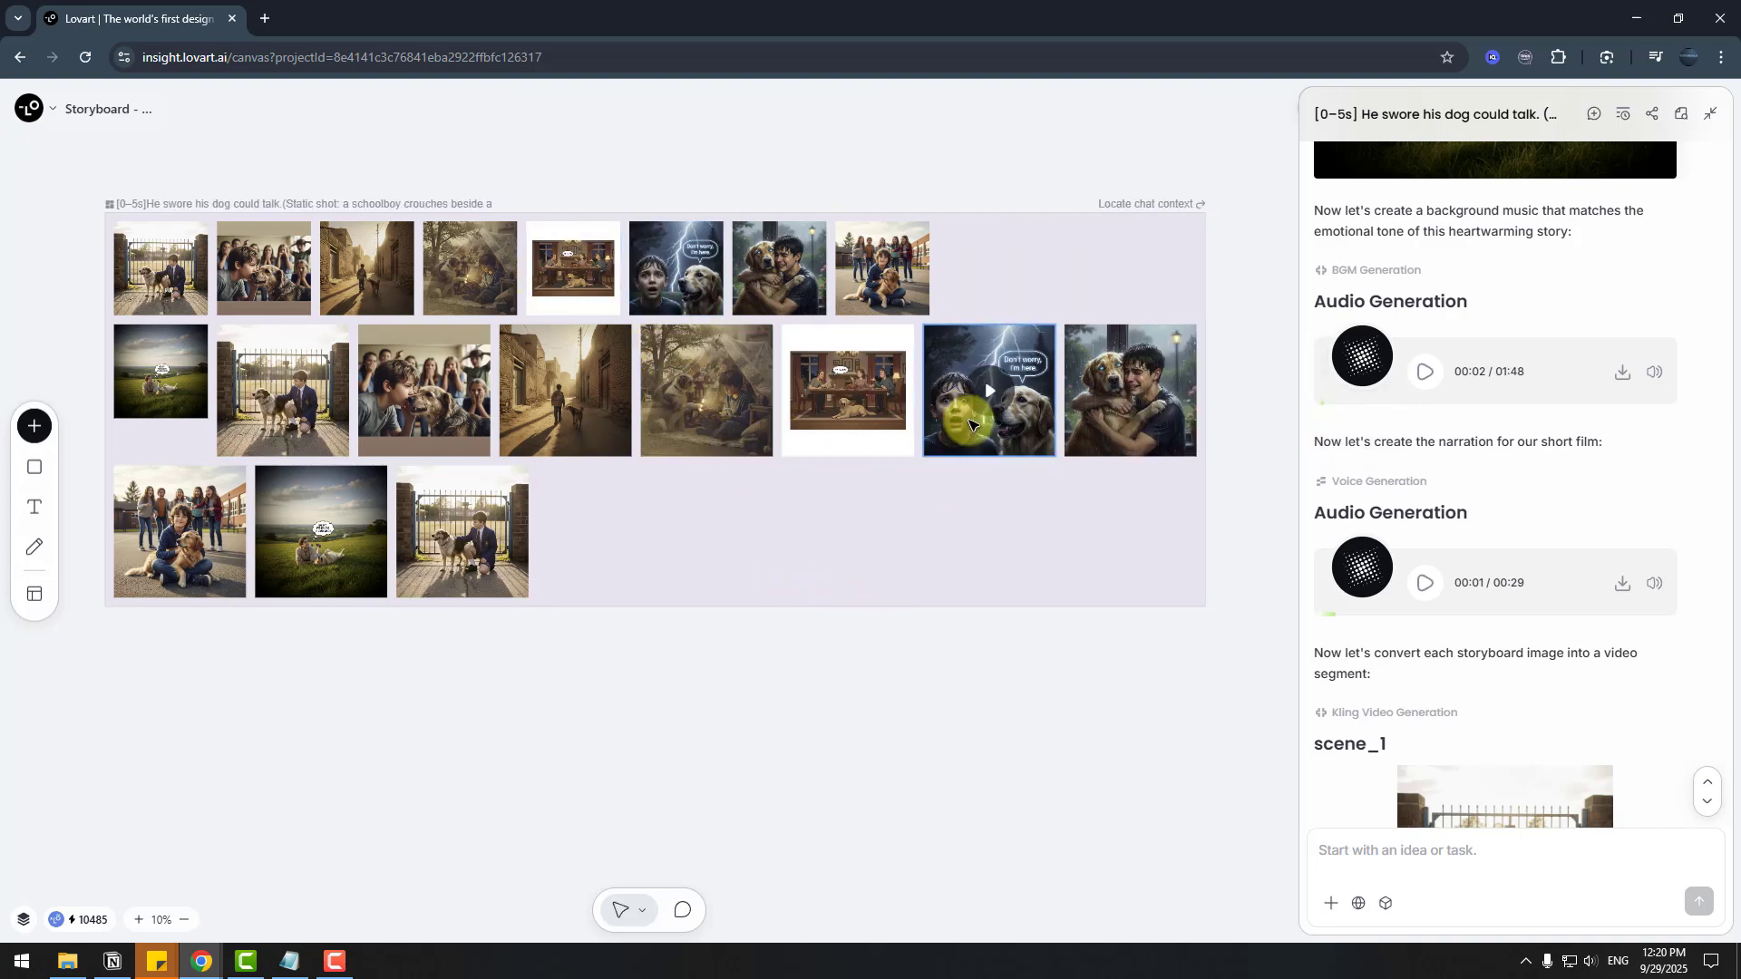
{"action": "left_click", "coordinate": [1088, 412]}
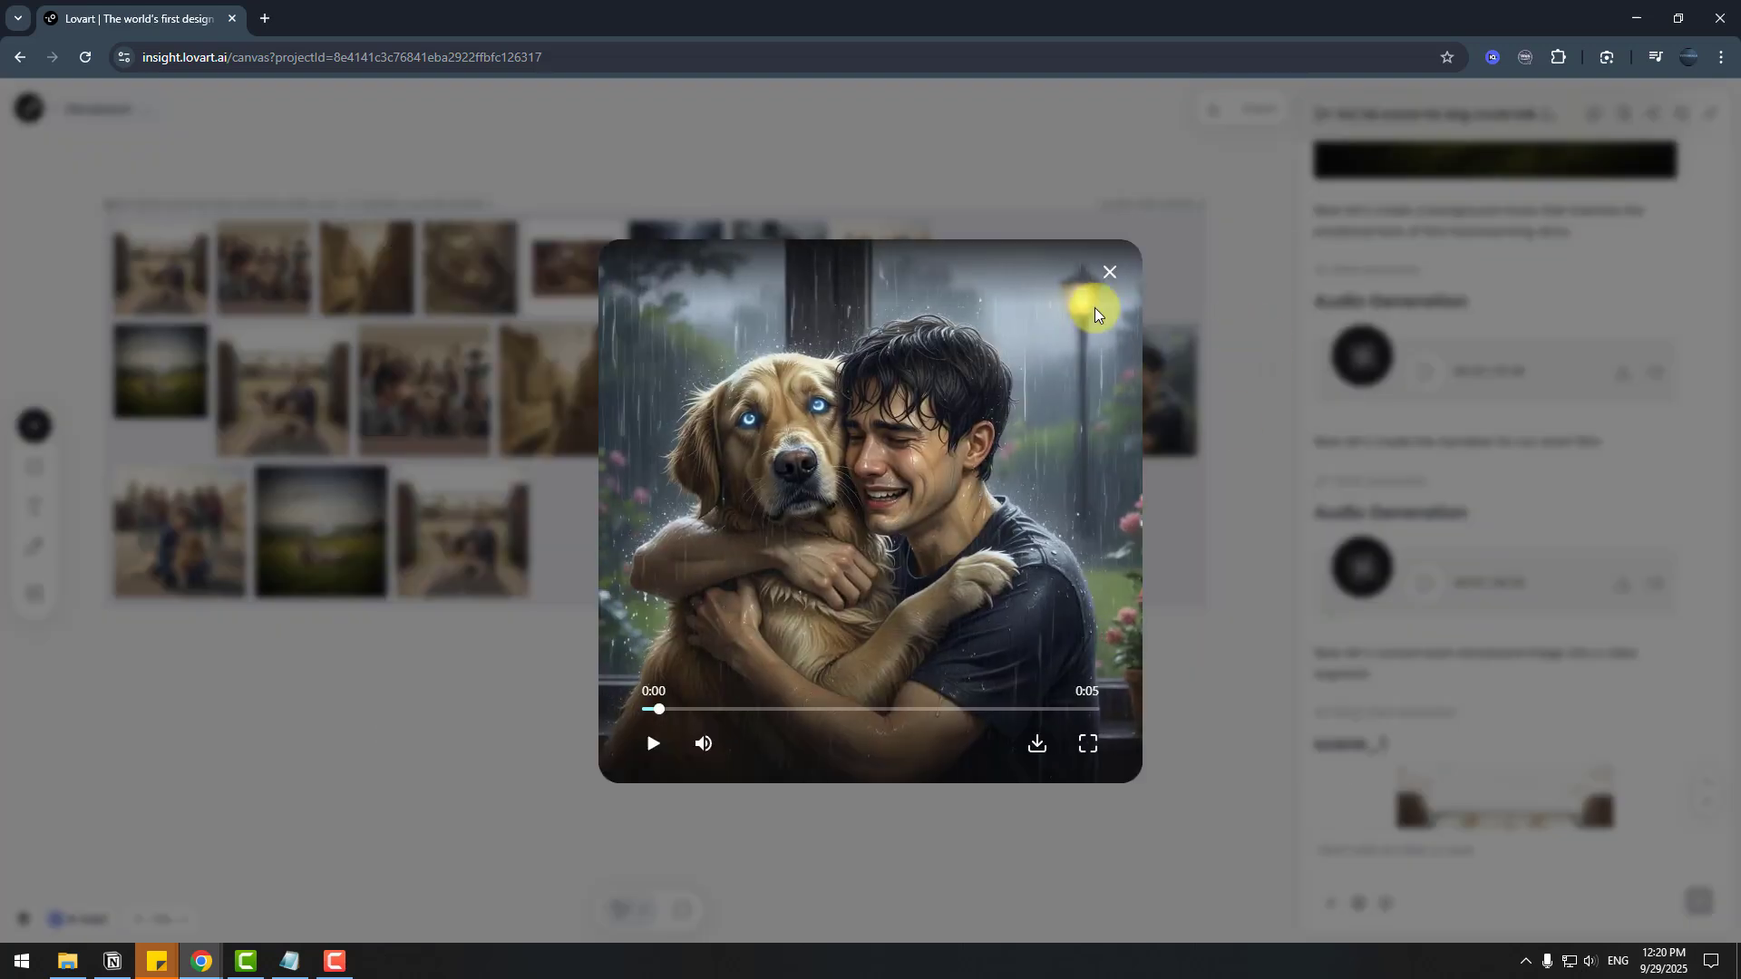
{"action": "left_click", "coordinate": [1101, 274]}
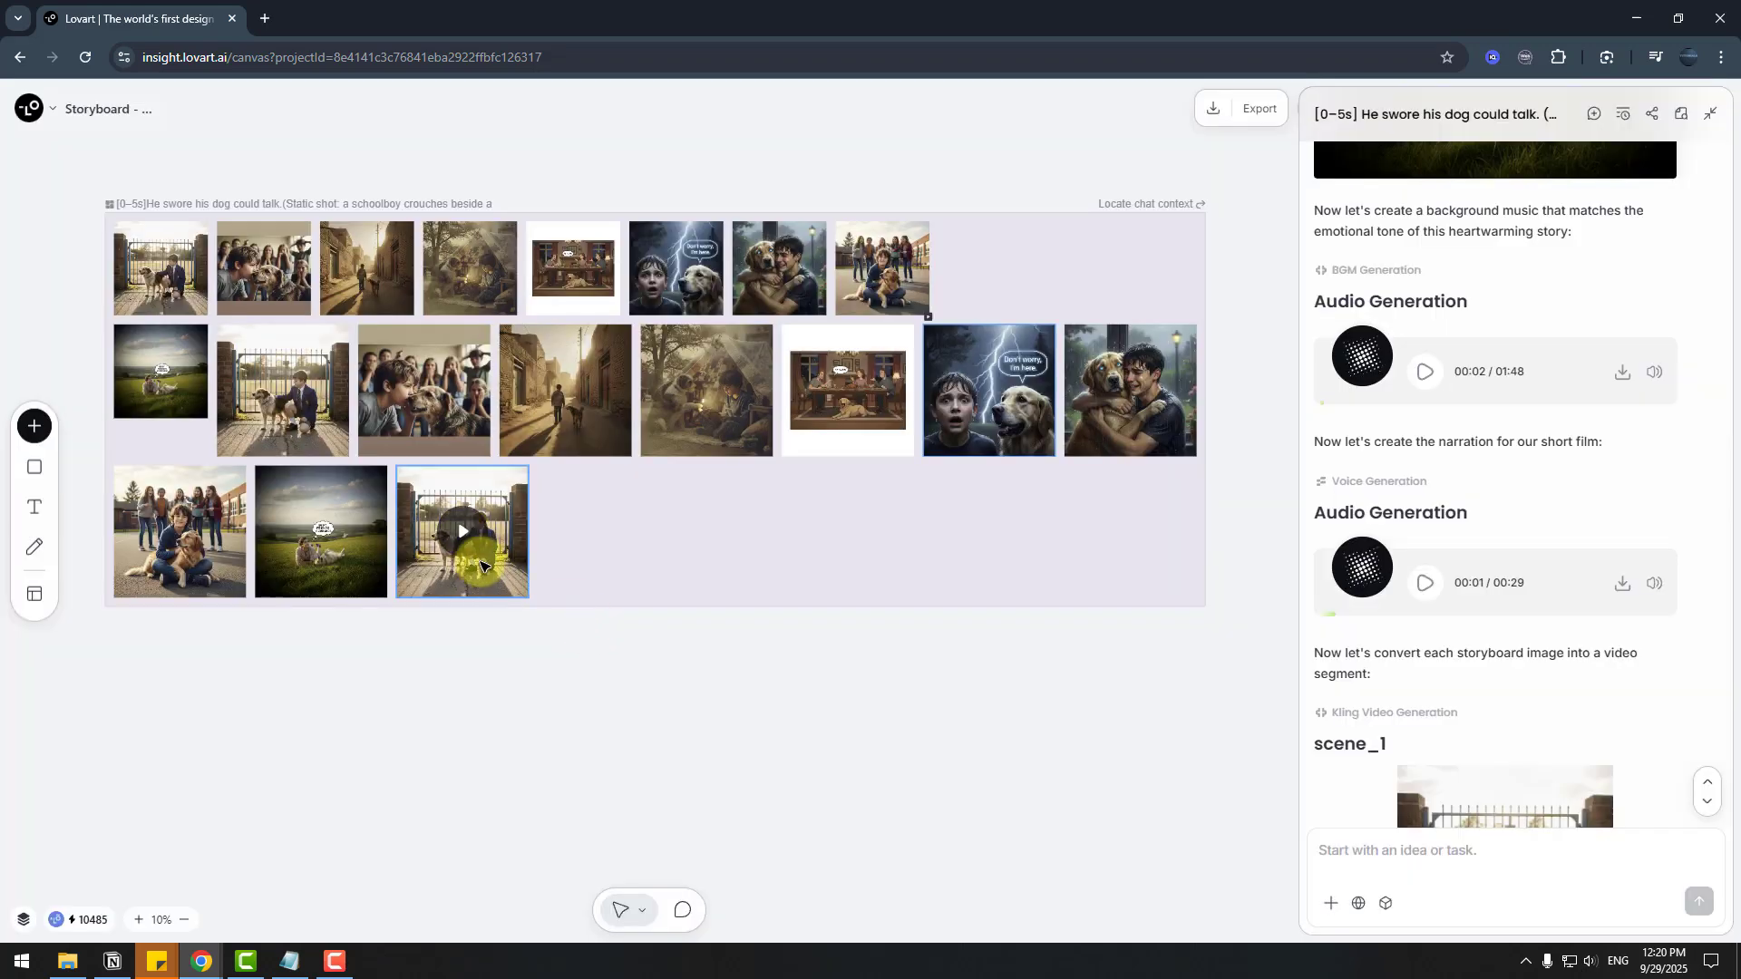
{"action": "left_click", "coordinate": [468, 544]}
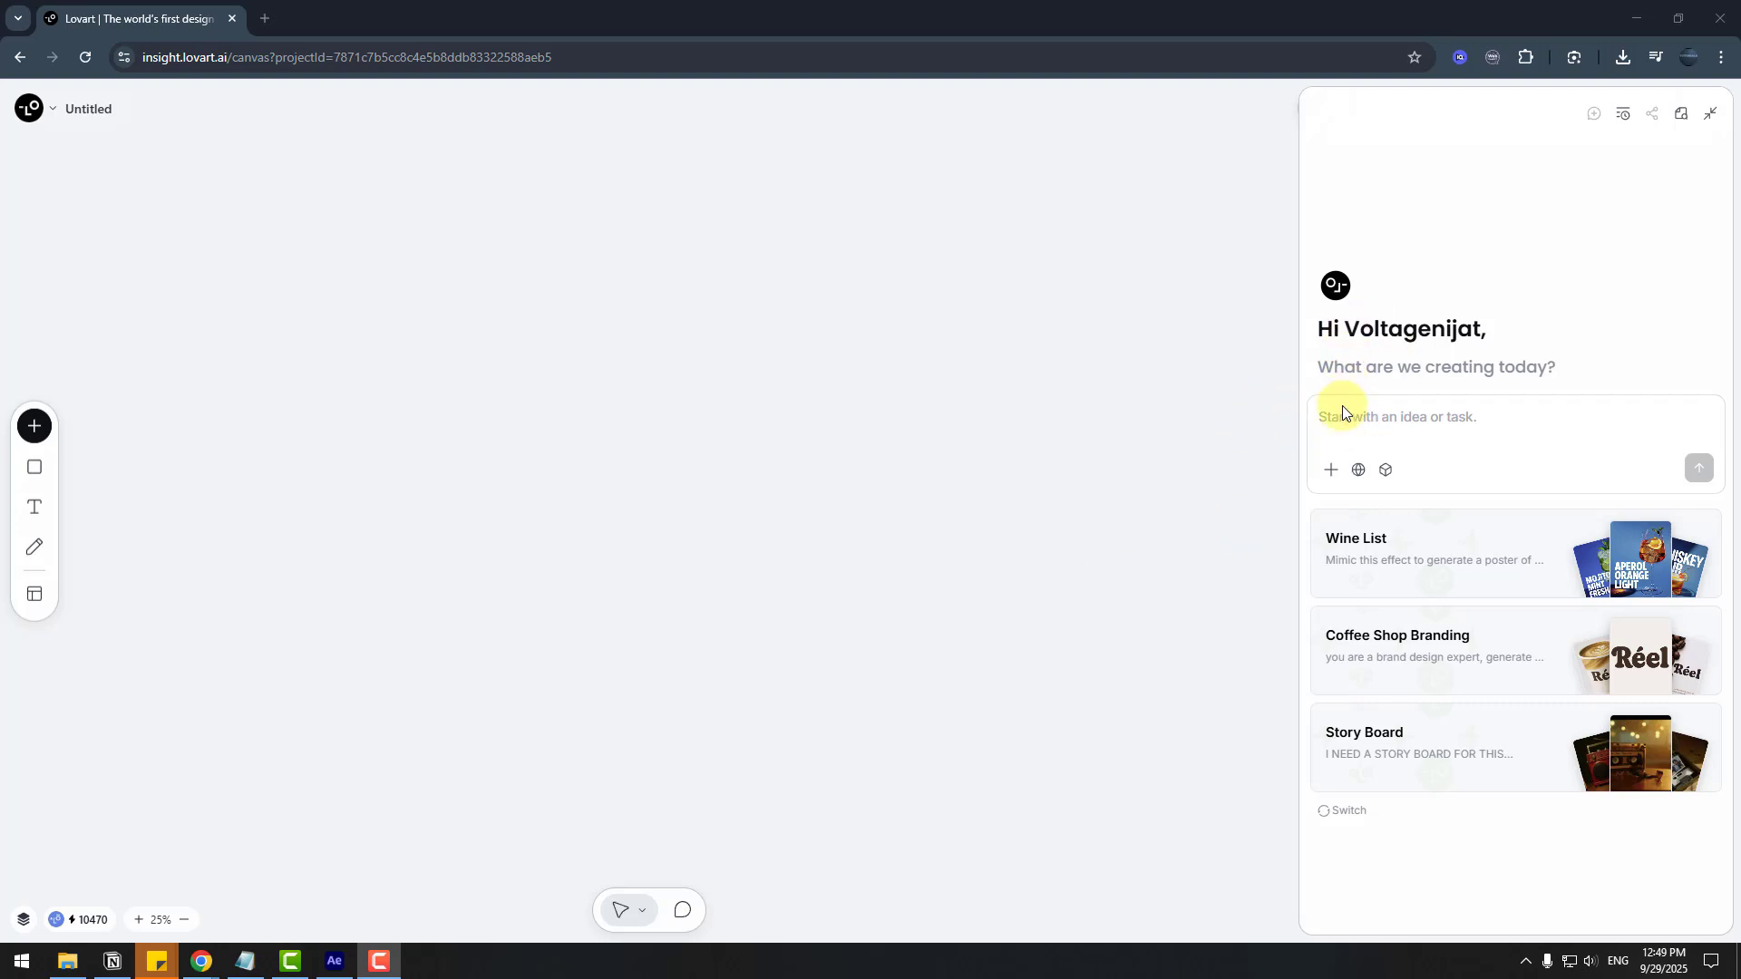
- Paste the detailed post-apocalyptic 3D city prompt into the chat and send it
{"action": "left_click", "coordinate": [1392, 416]}
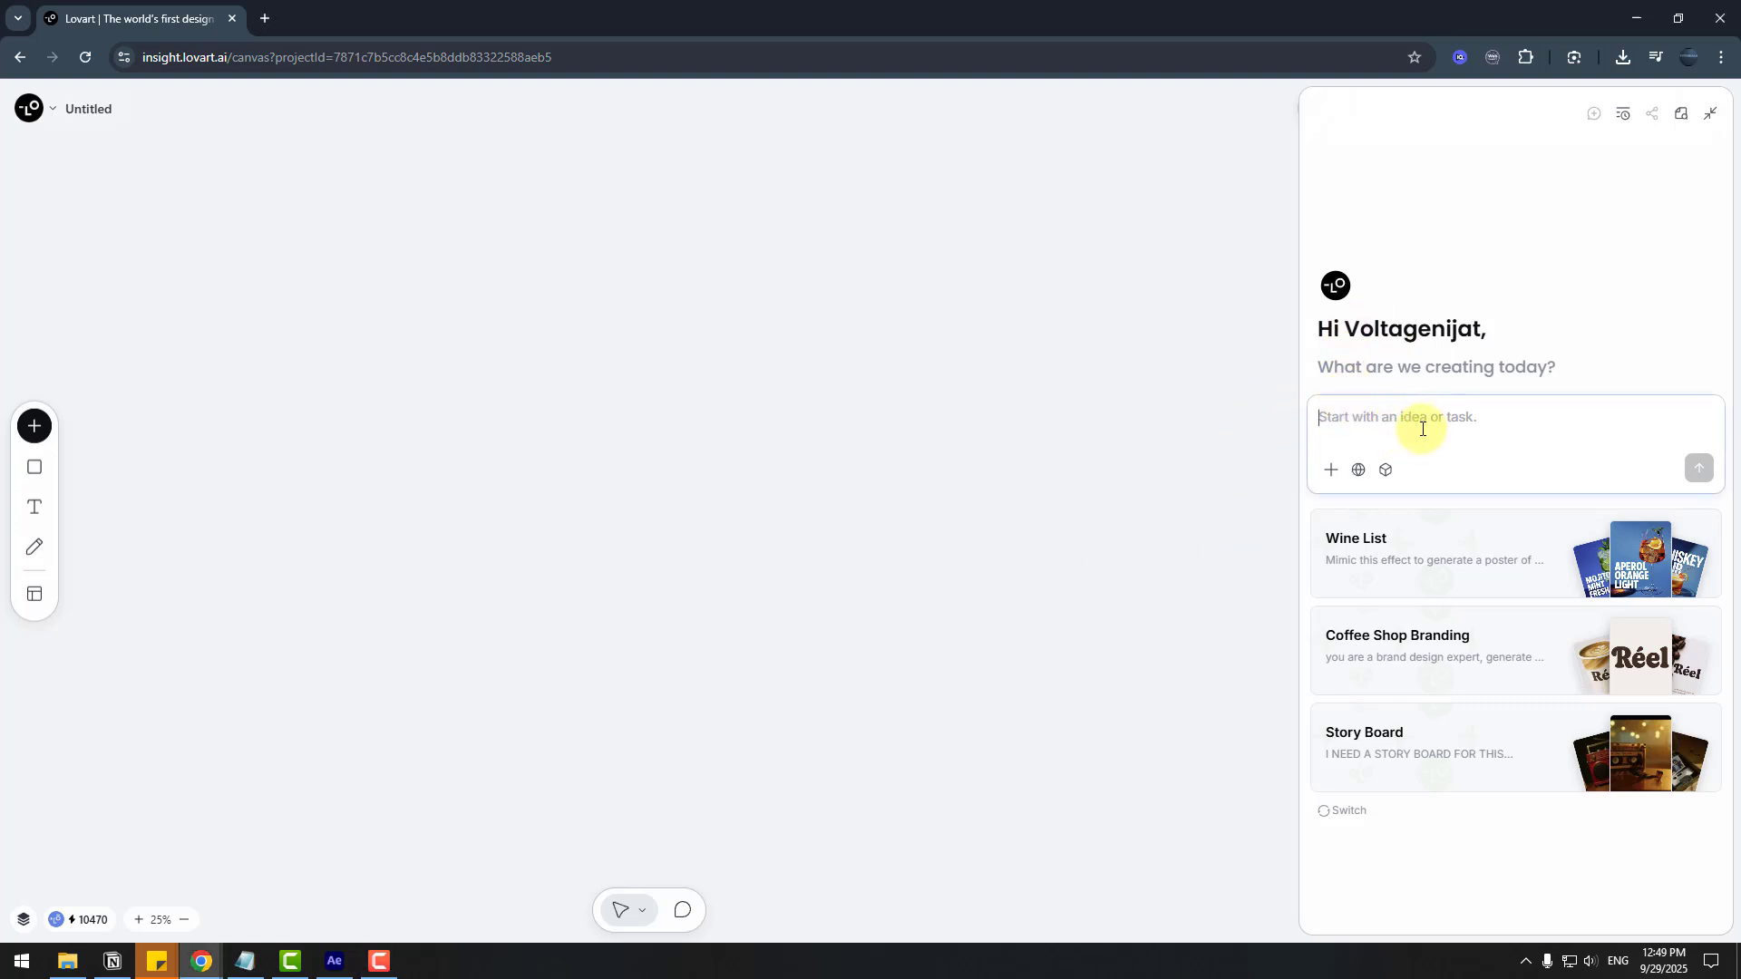
{"action": "type", "text": "A highly detailed 3D post-apocalyptic city environment, abandoned and destroyed buildings, broken highways, collapsed skyscrapers, overgrown plants and vines covering the ruins, scattered vehicles, eerie atmosphere with dramatic lighting, cinematic perspective, ultra realistic textures."}
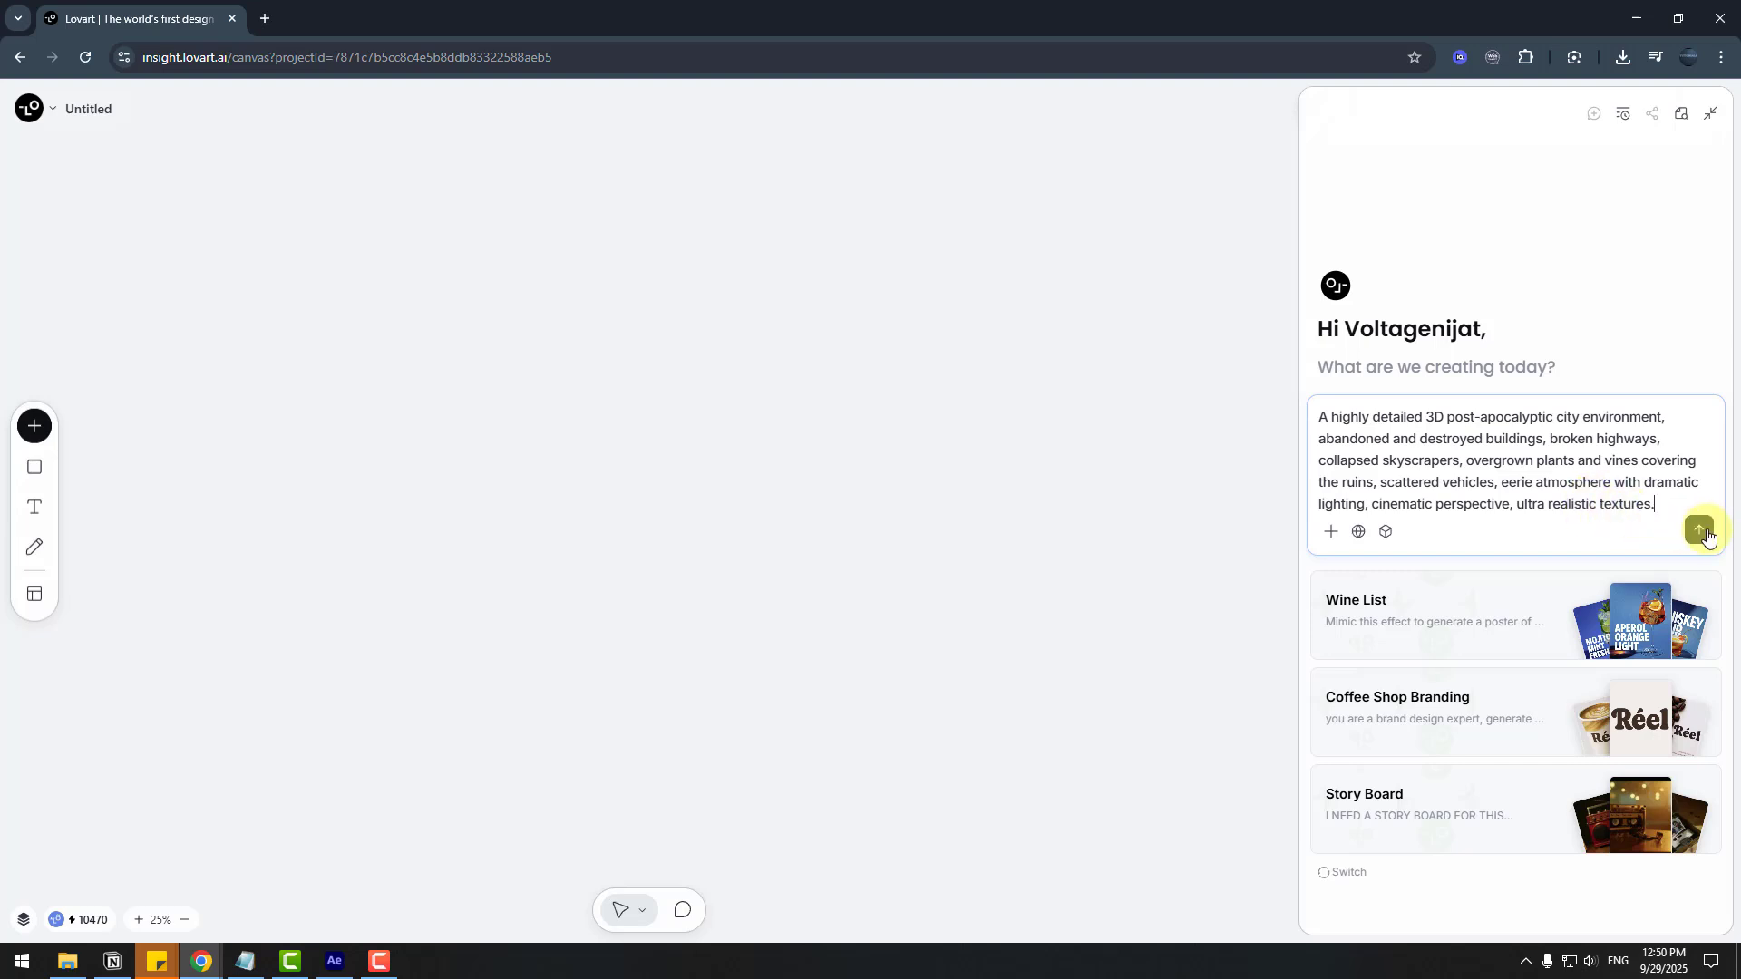
{"action": "left_click", "coordinate": [1699, 530]}
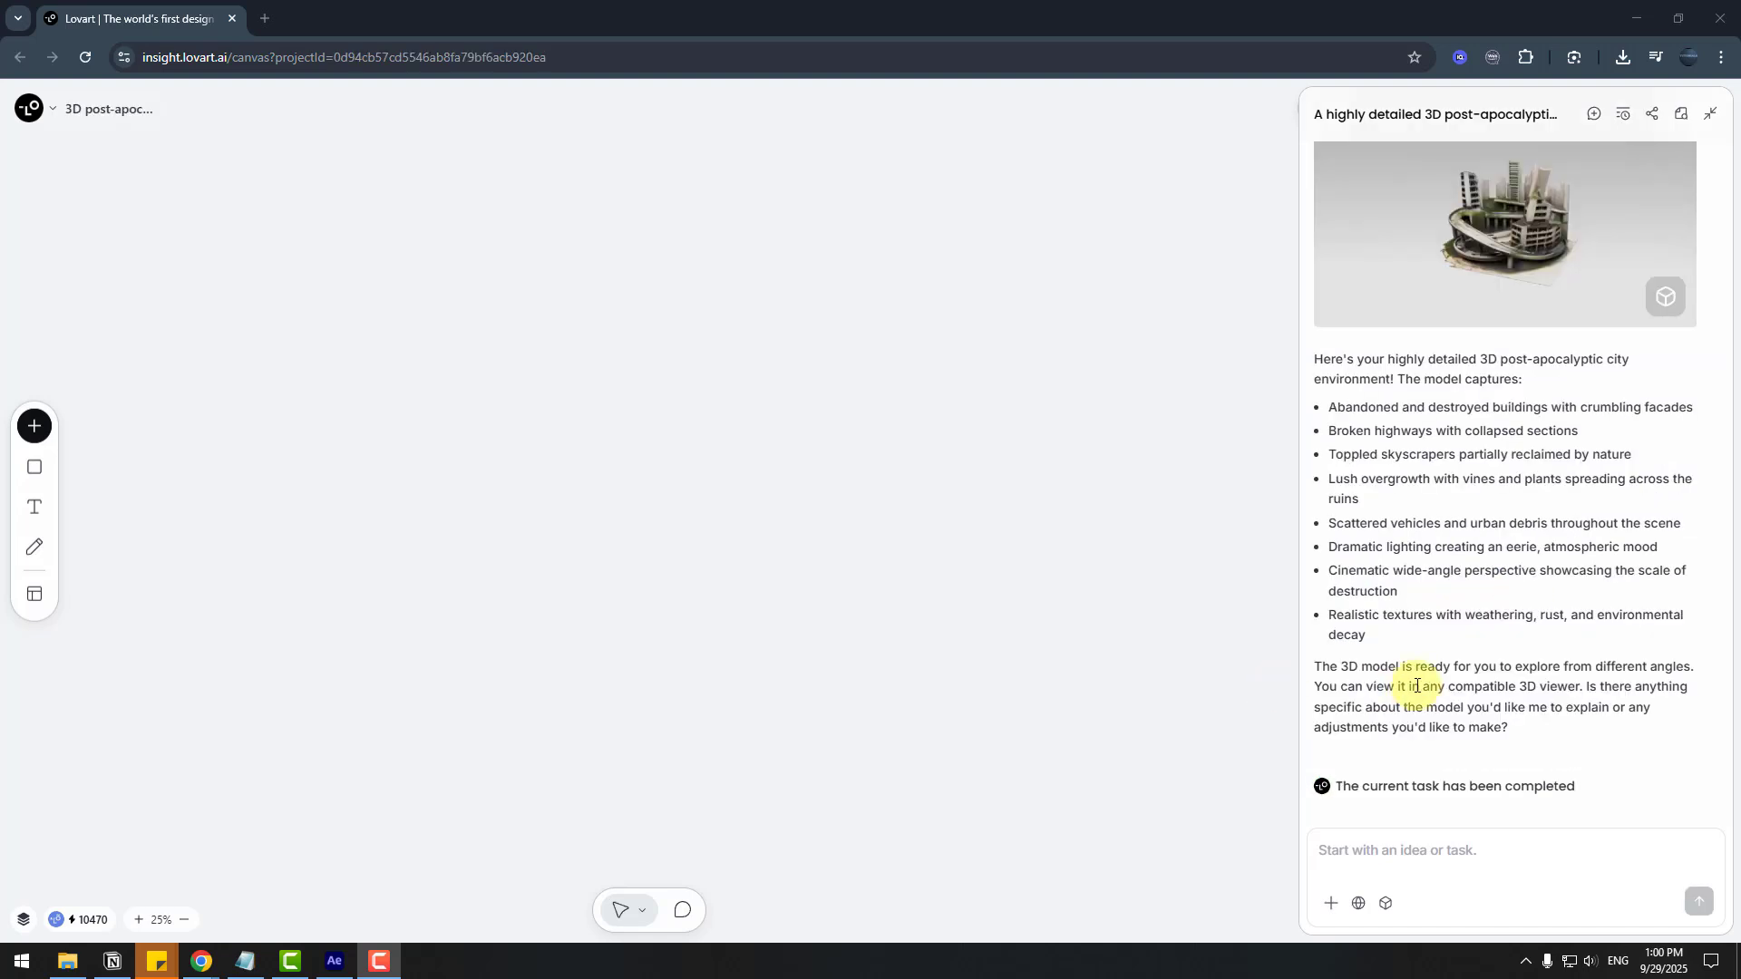
- Open the post_apocalyptic_city 3D Model Generation result in the 3D viewer
{"action": "scroll", "coordinate": [1449, 608], "scroll_direction": "up", "scroll_amount": 2}
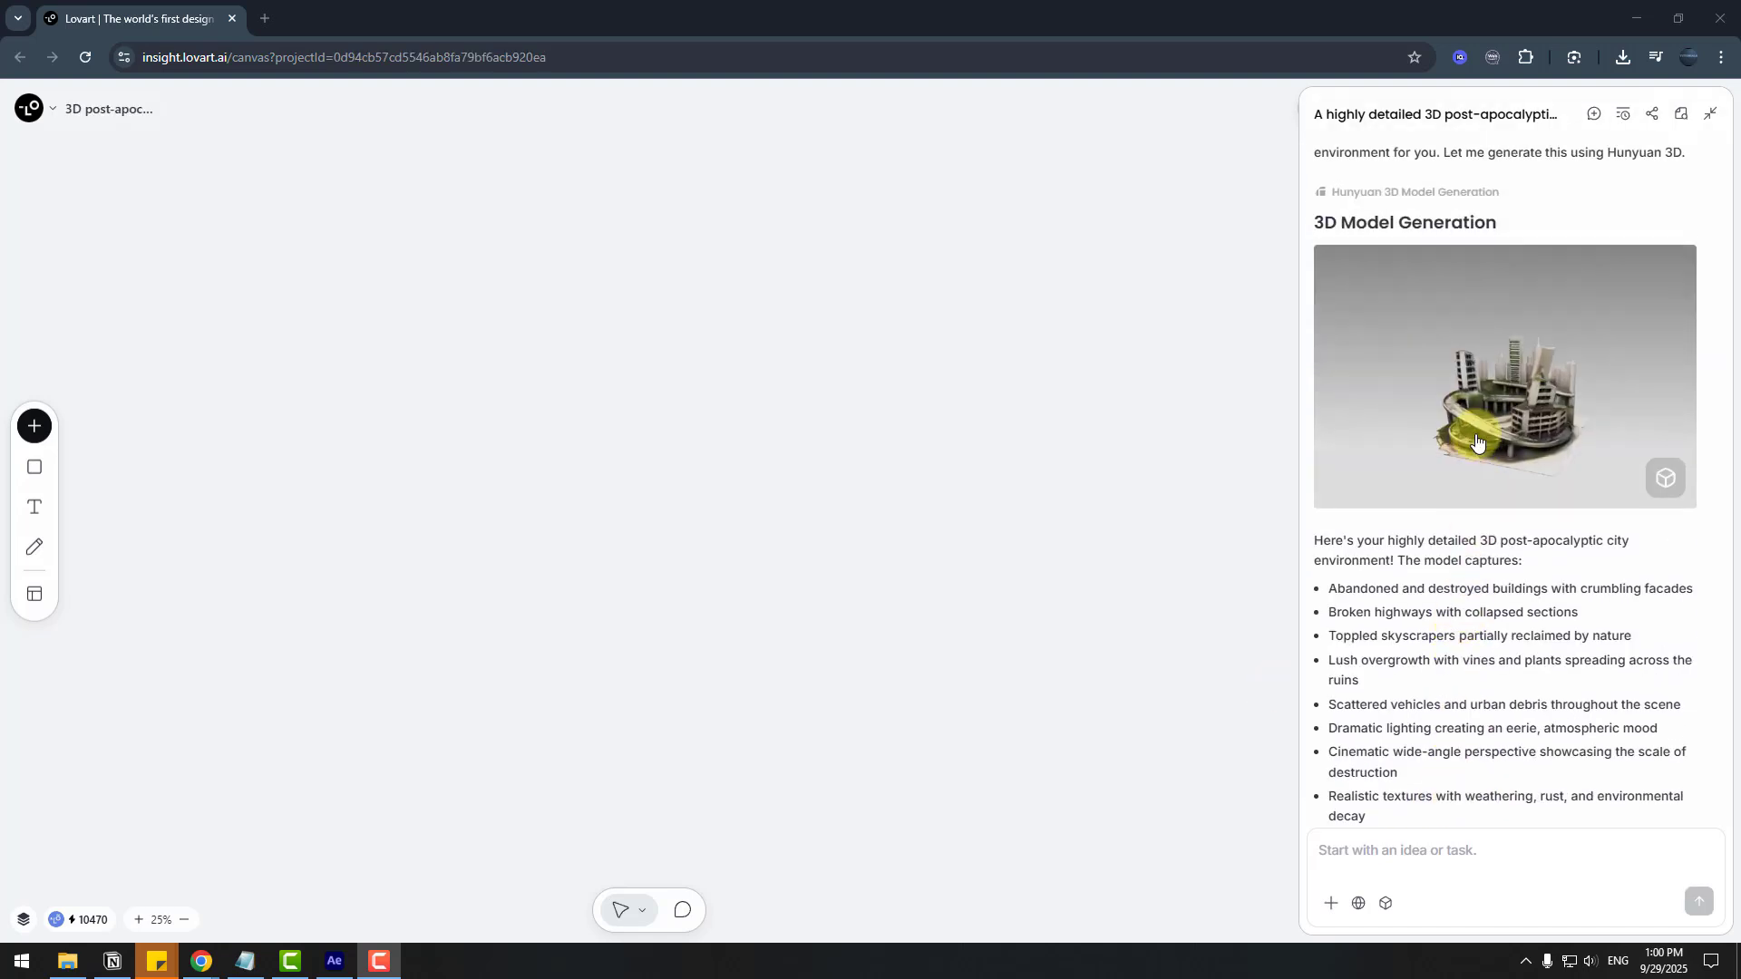
{"action": "left_click", "coordinate": [1512, 409]}
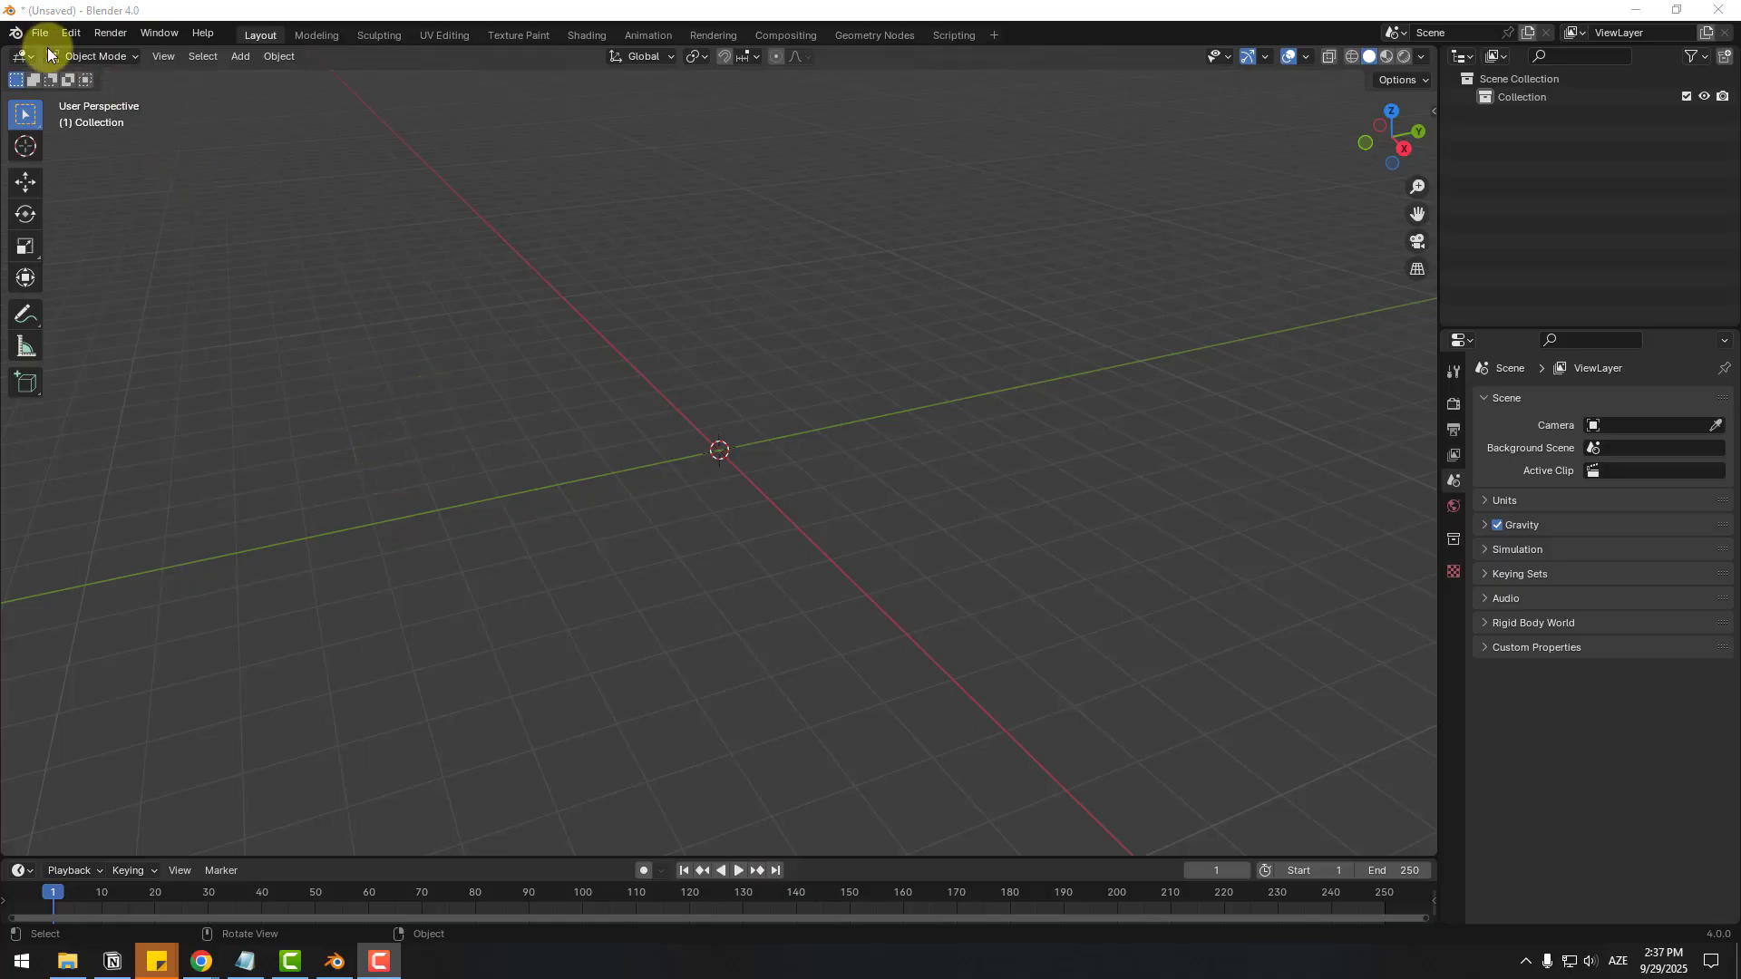
- Import 3d_city.glb into Blender as glTF 2.0
{"action": "left_click", "coordinate": [41, 34]}
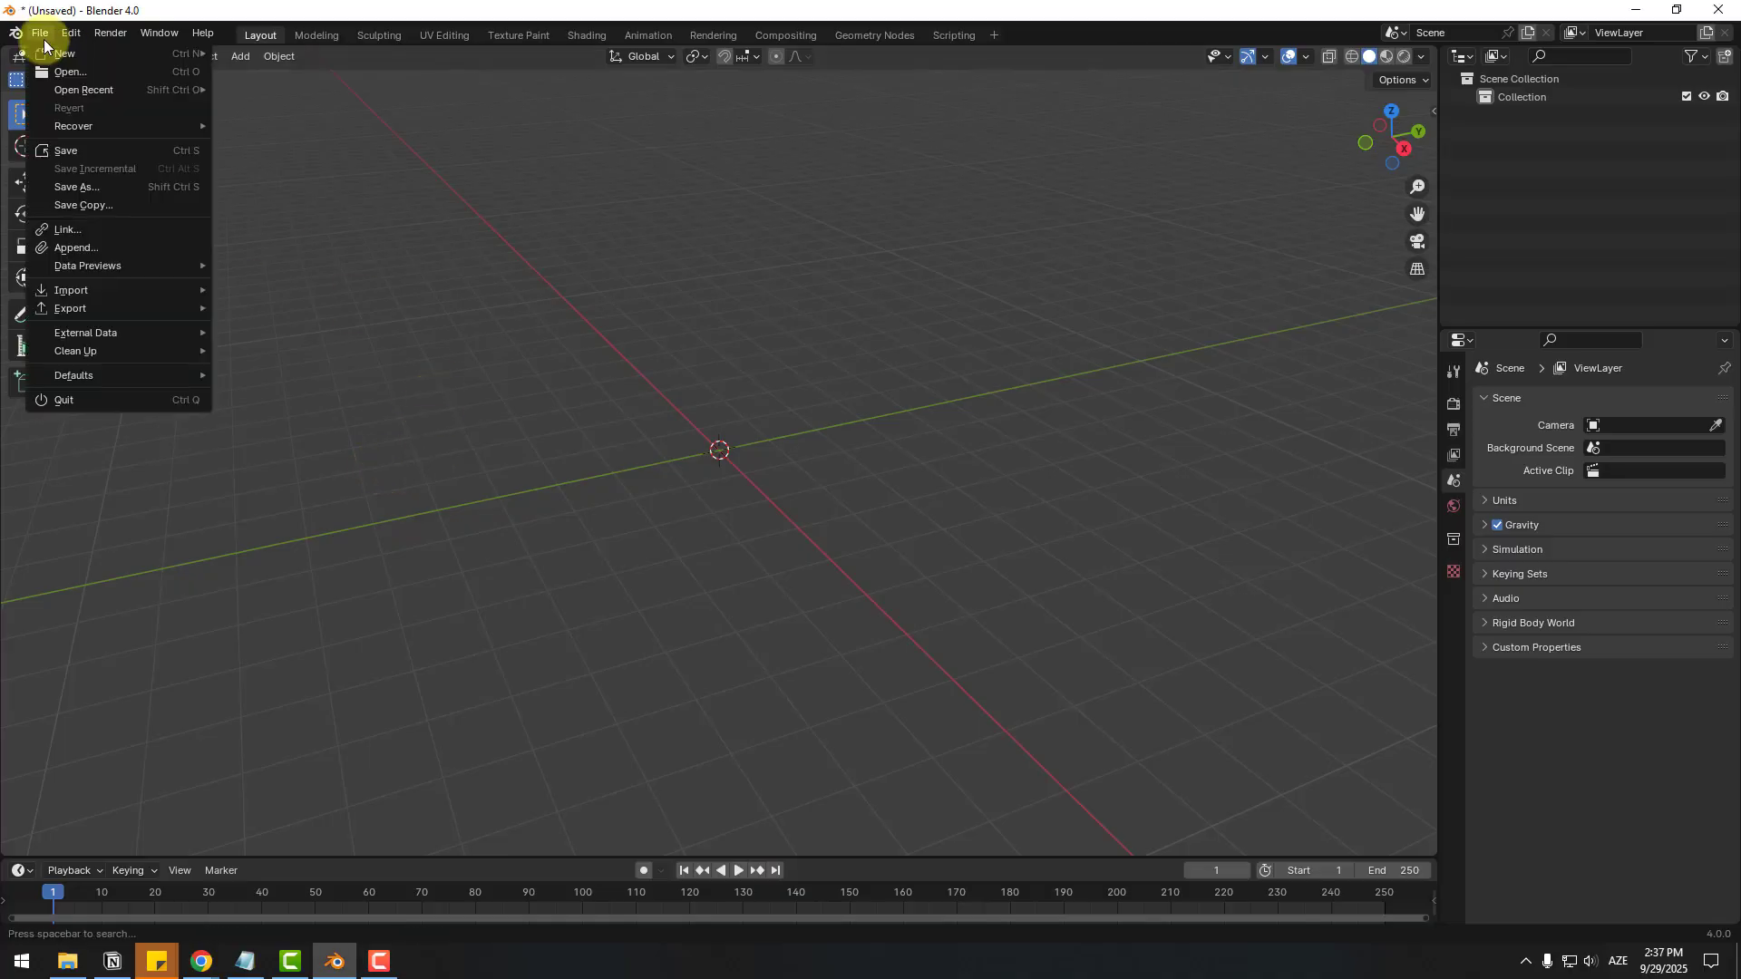
{"action": "mouse_move", "coordinate": [138, 283]}
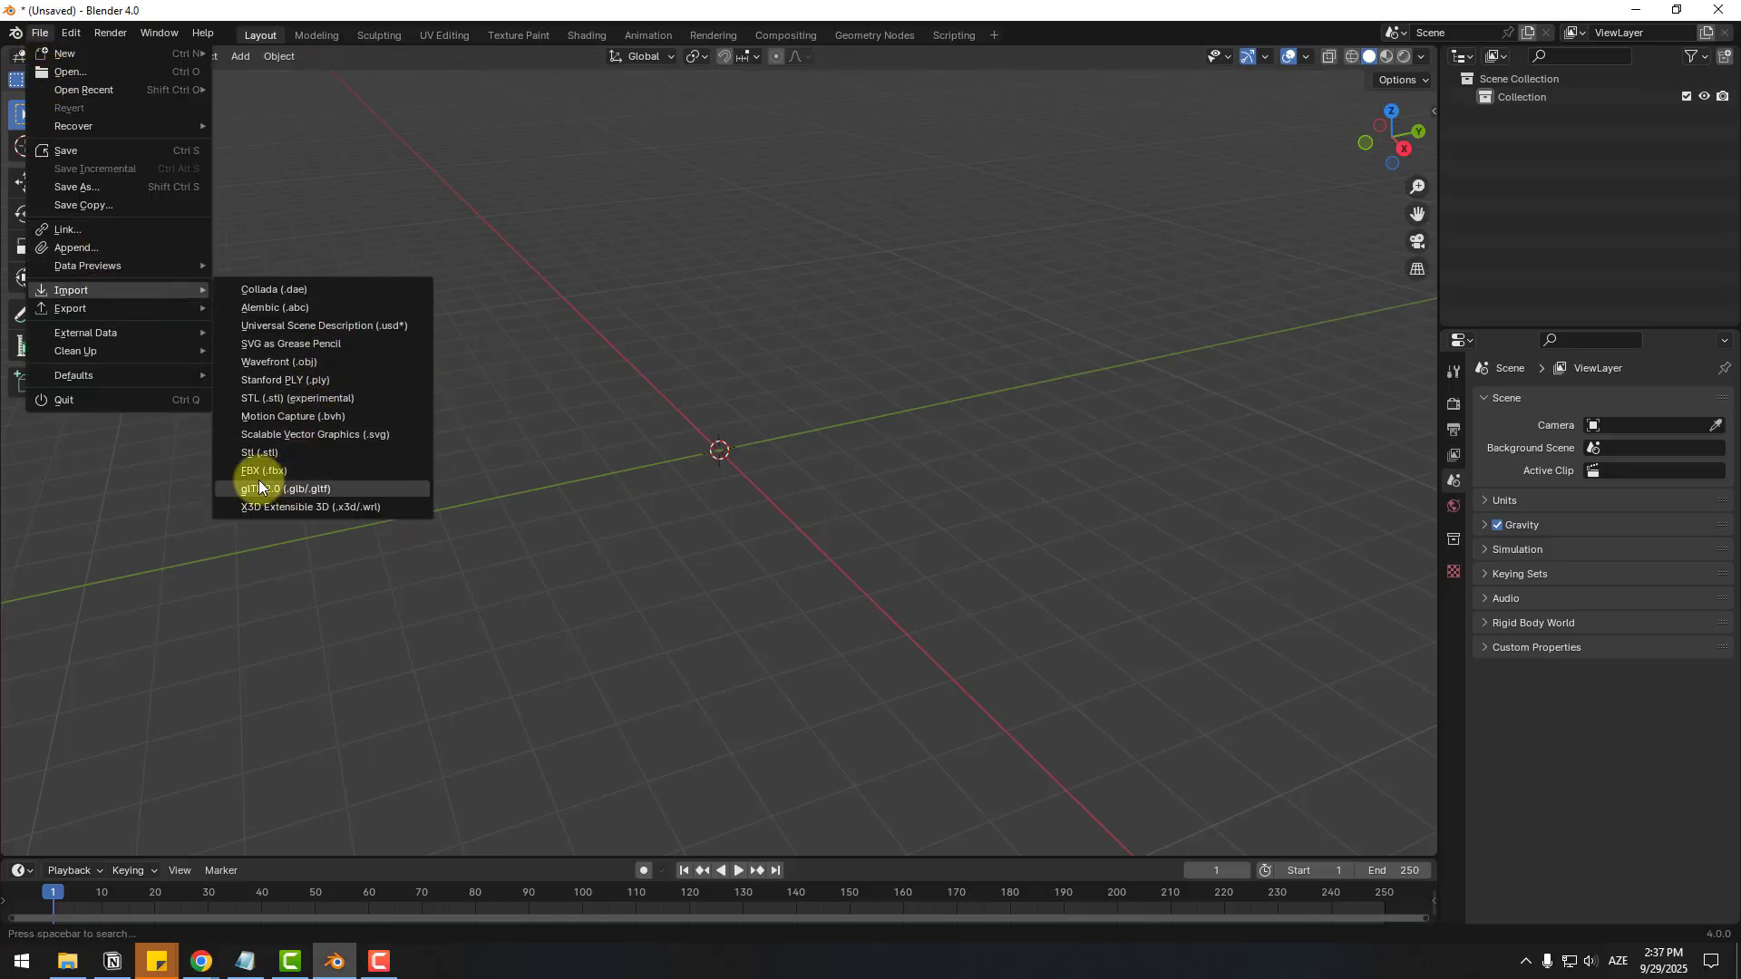
{"action": "left_click", "coordinate": [299, 488]}
{"action": "left_click", "coordinate": [691, 286]}
{"action": "left_click", "coordinate": [1137, 779]}
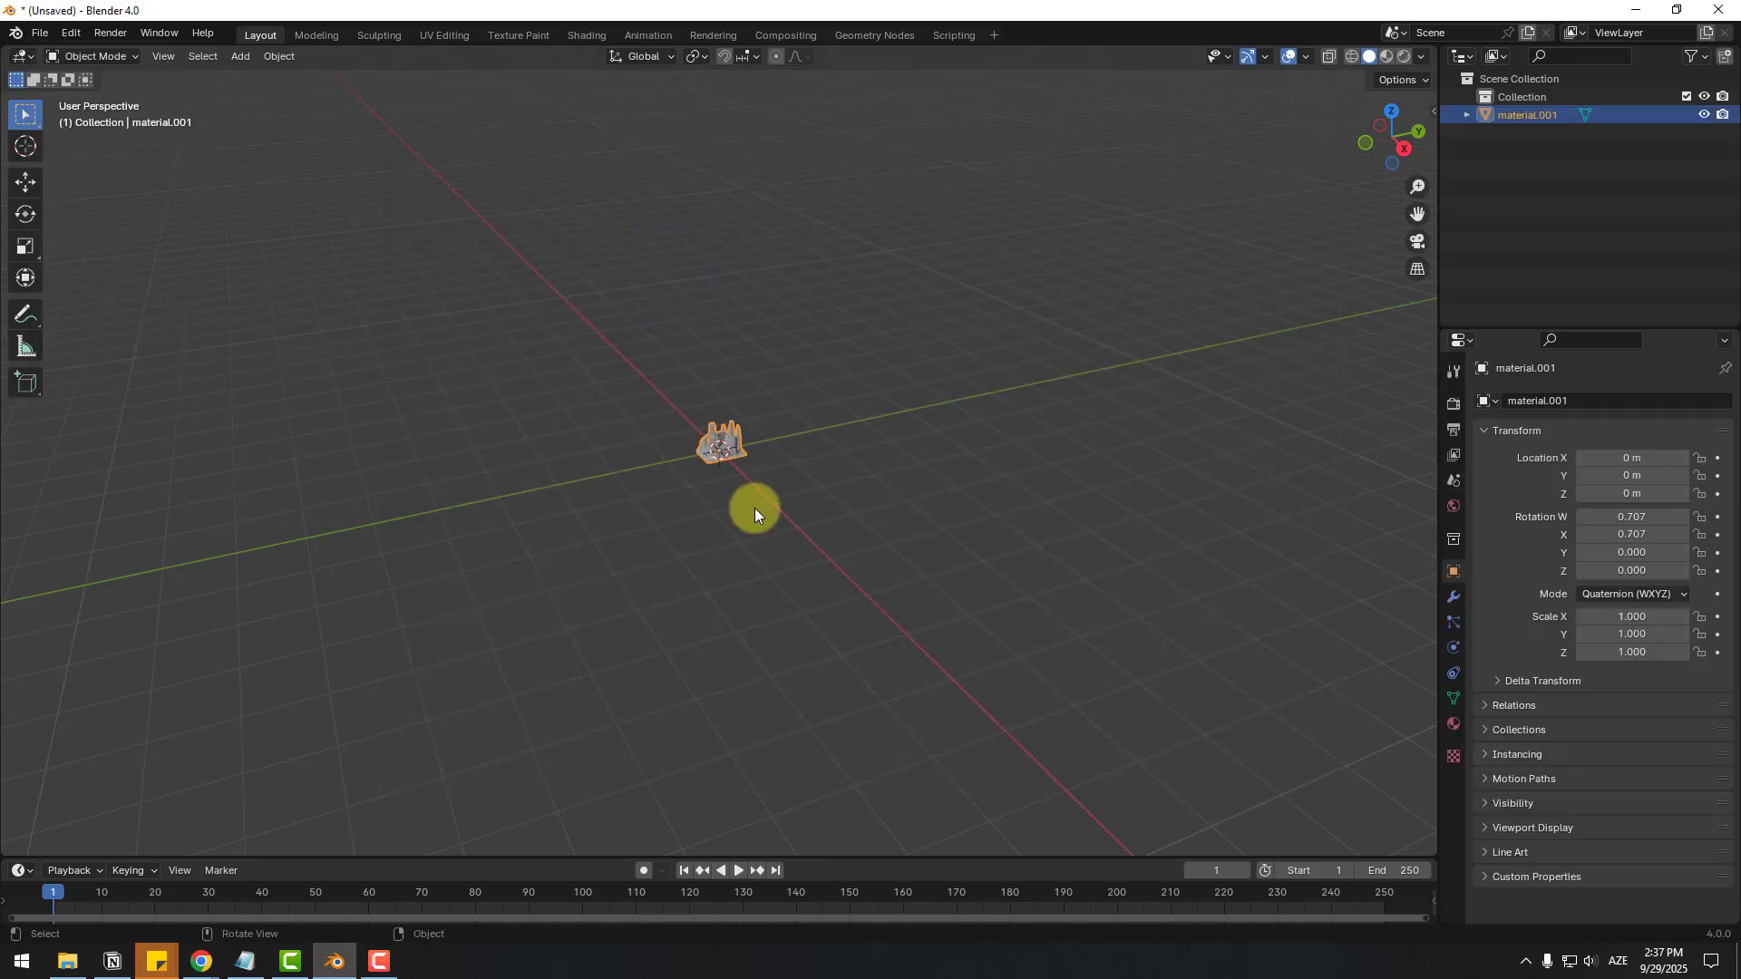
- Scale the city up to 11.354 and view it in Material Preview shading
{"action": "key", "text": "s"}
{"action": "left_click", "coordinate": [1387, 99]}
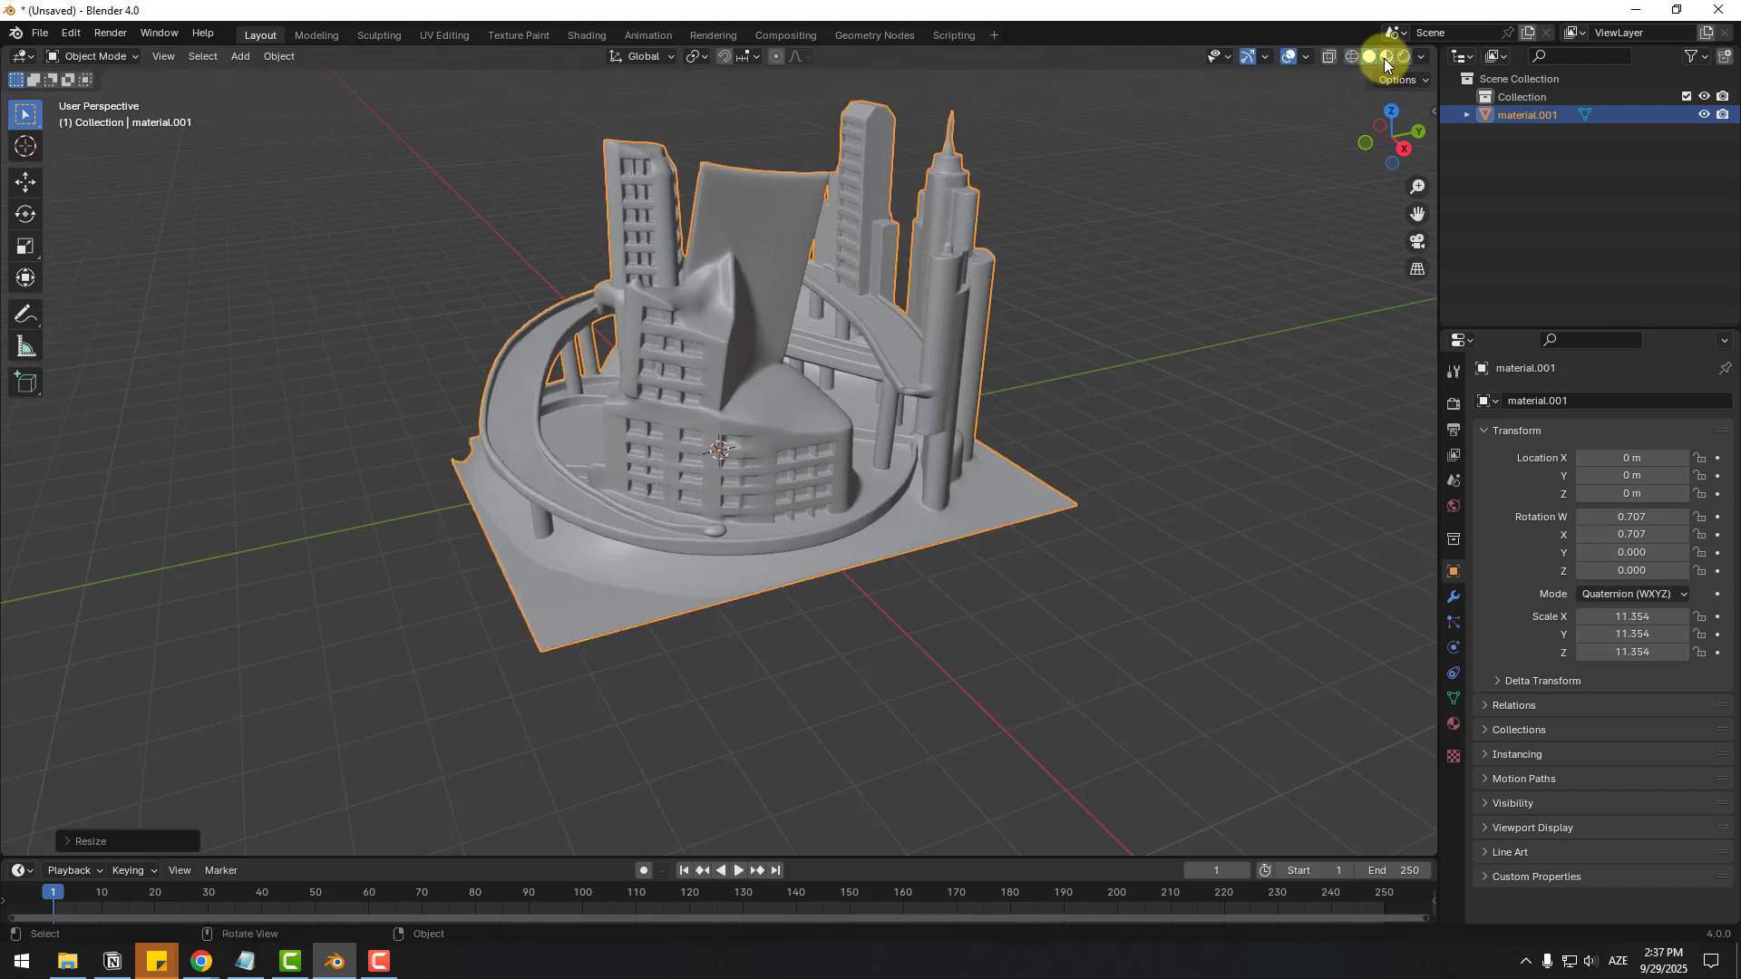
{"action": "left_click", "coordinate": [1386, 57]}
{"action": "mouse_move", "coordinate": [1086, 345]}
{"action": "left_mouse_down"}
{"action": "mouse_move", "coordinate": [670, 397]}
{"action": "mouse_move", "coordinate": [754, 455]}
{"action": "mouse_move", "coordinate": [427, 454]}
{"action": "mouse_move", "coordinate": [816, 447]}
{"action": "left_mouse_up"}
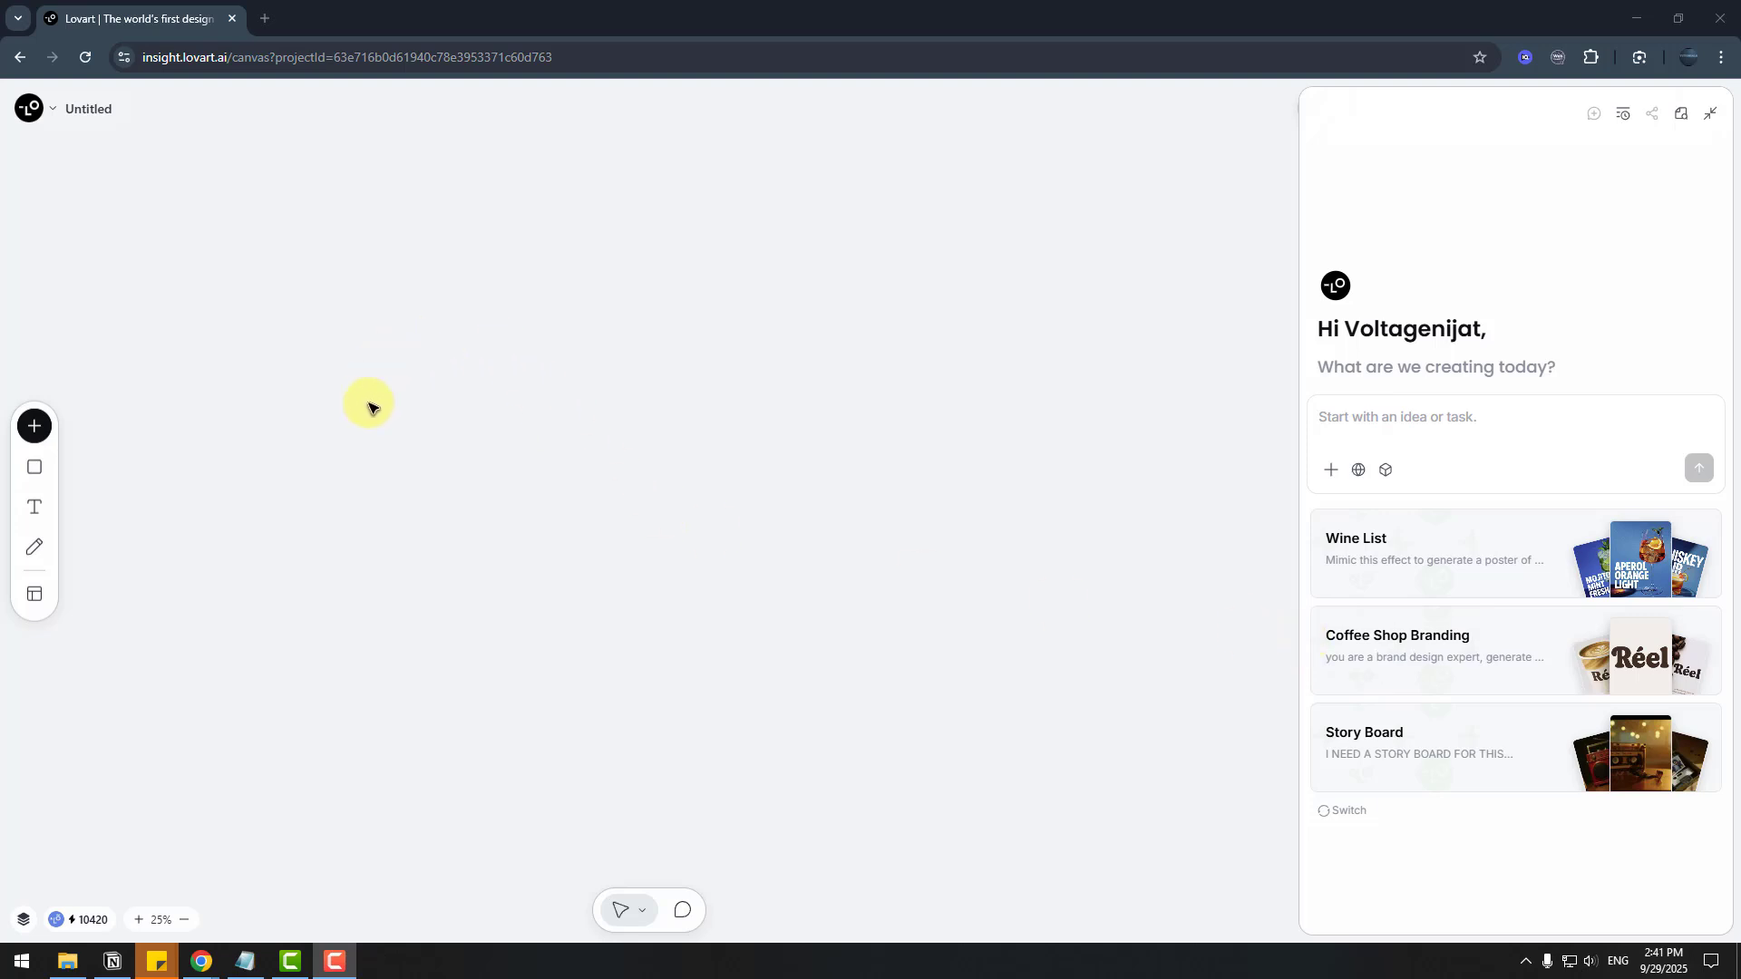
- Add the street selfie photo to the canvas and shift it right
{"action": "left_click_drag", "start_coordinate": [1722, 272], "coordinate": [327, 435]}
{"action": "left_click", "coordinate": [34, 426]}
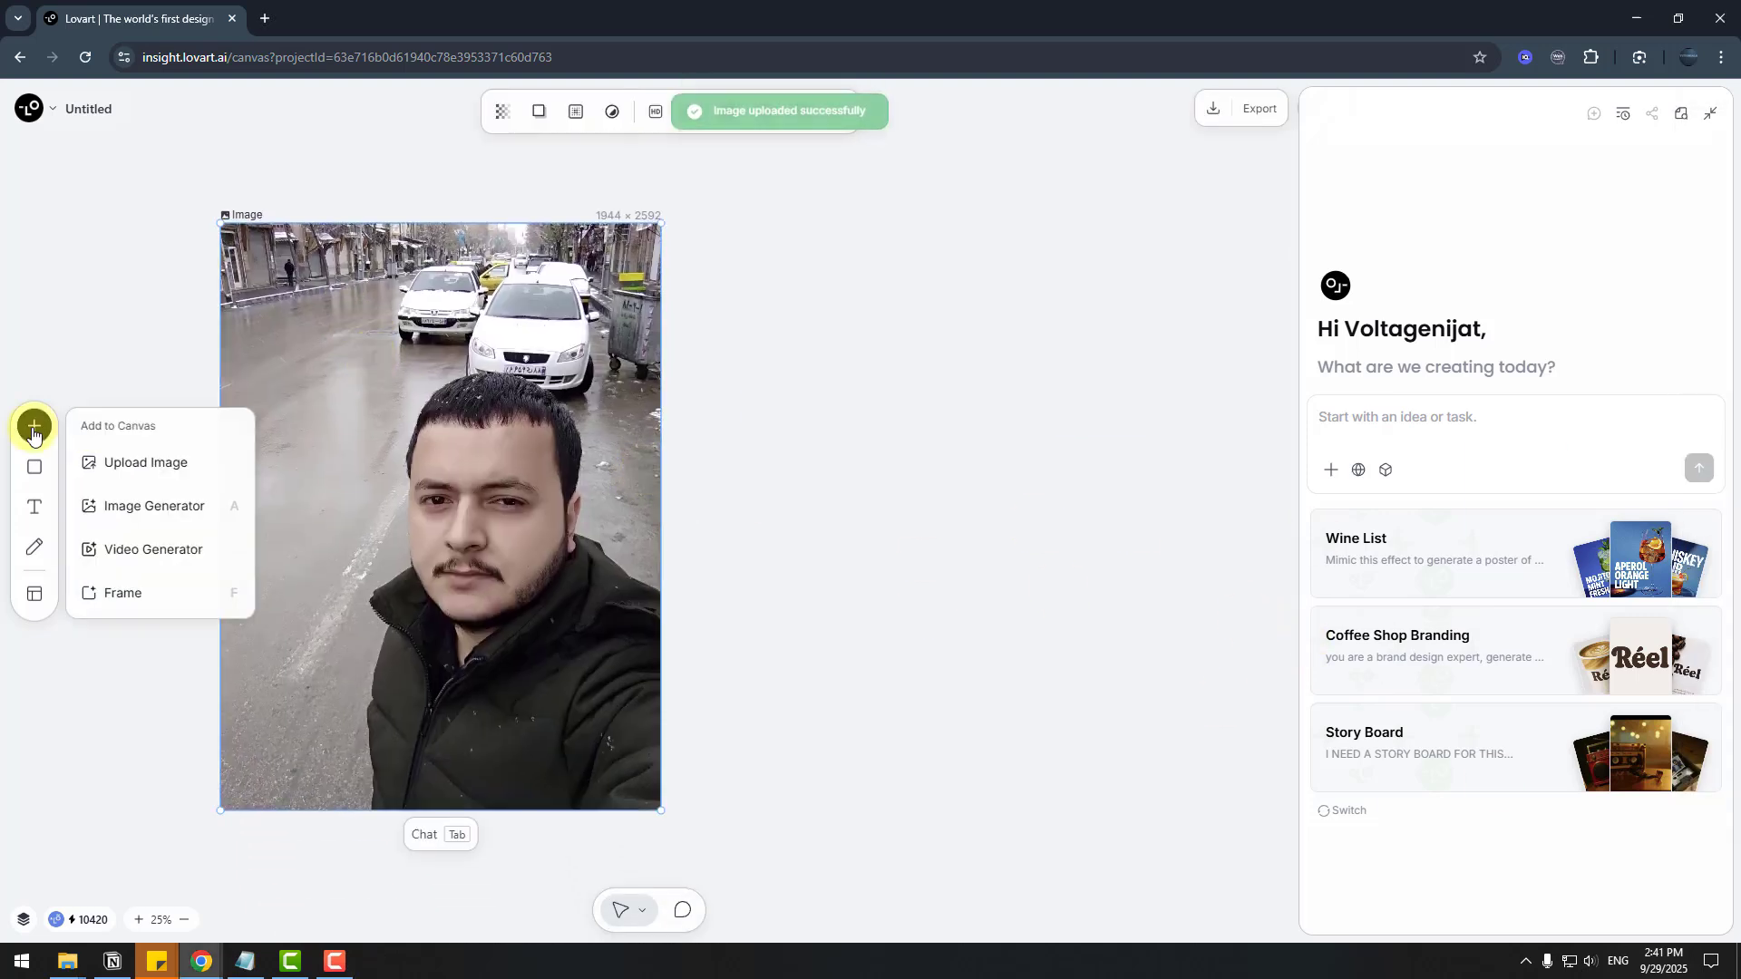
{"action": "left_click", "coordinate": [960, 410]}
{"action": "left_click_drag", "start_coordinate": [514, 526], "coordinate": [277, 359]}
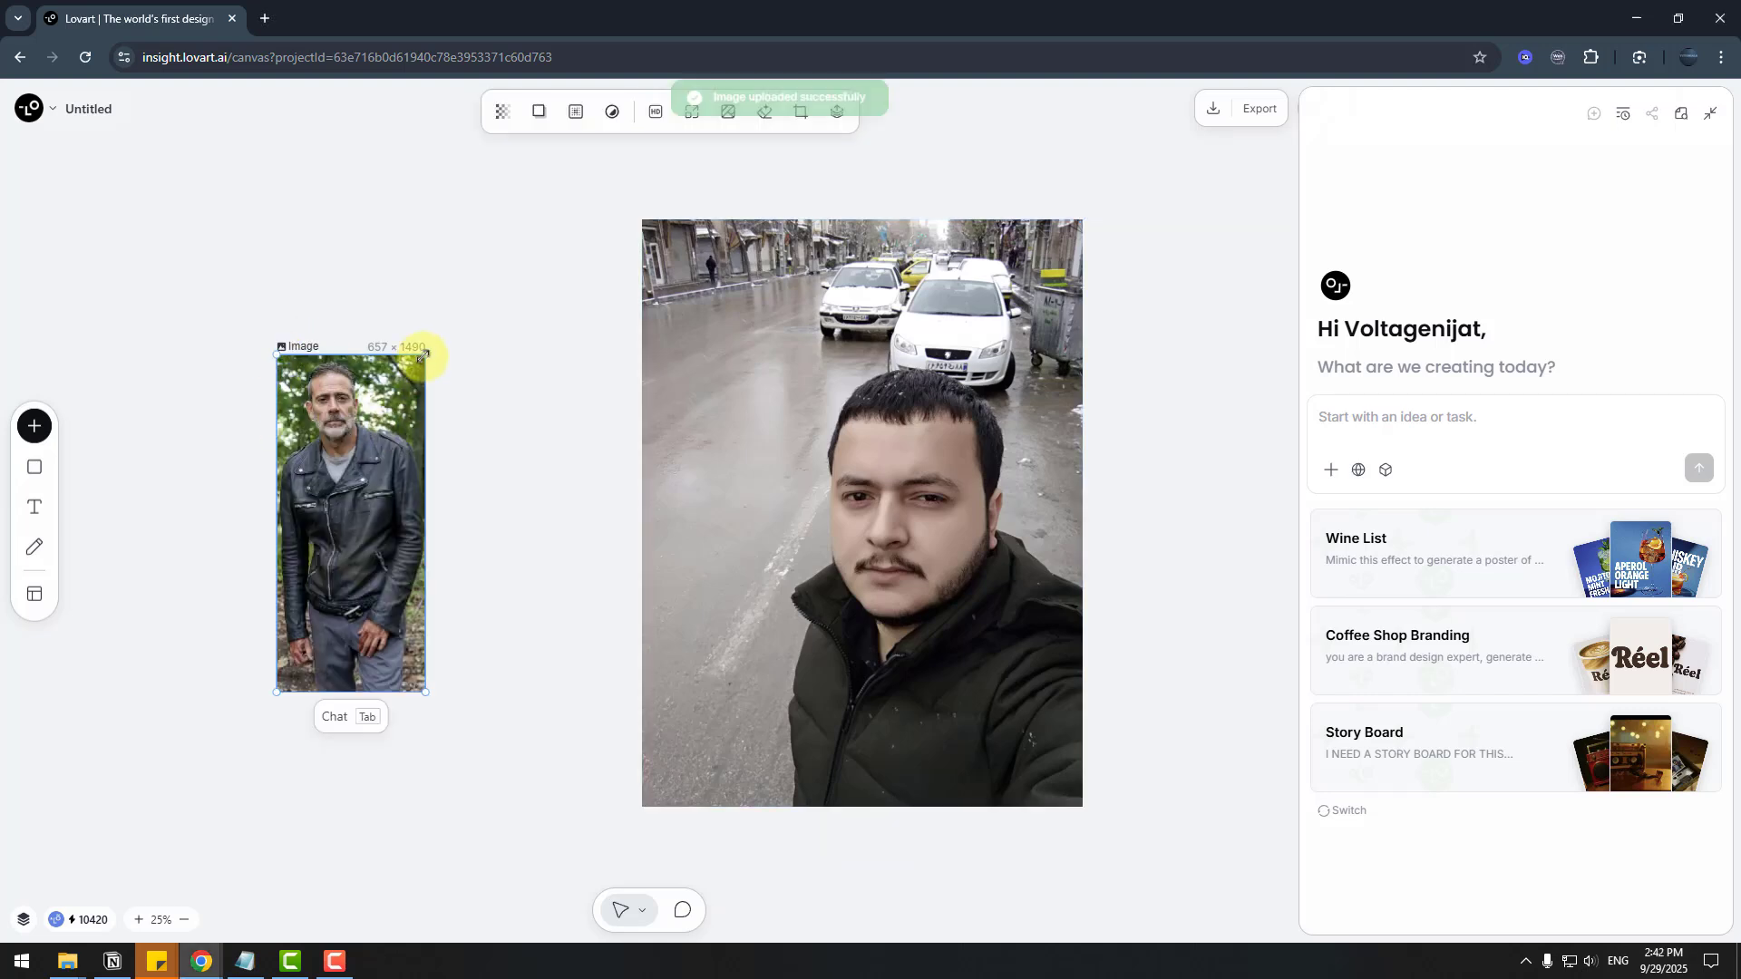
- Enlarge the leather-jacket photo beside the selfie, then select both photos
{"action": "left_click_drag", "start_coordinate": [425, 354], "coordinate": [571, 201]}
{"action": "left_click_drag", "start_coordinate": [447, 272], "coordinate": [462, 438]}
{"action": "left_click", "coordinate": [229, 419]}
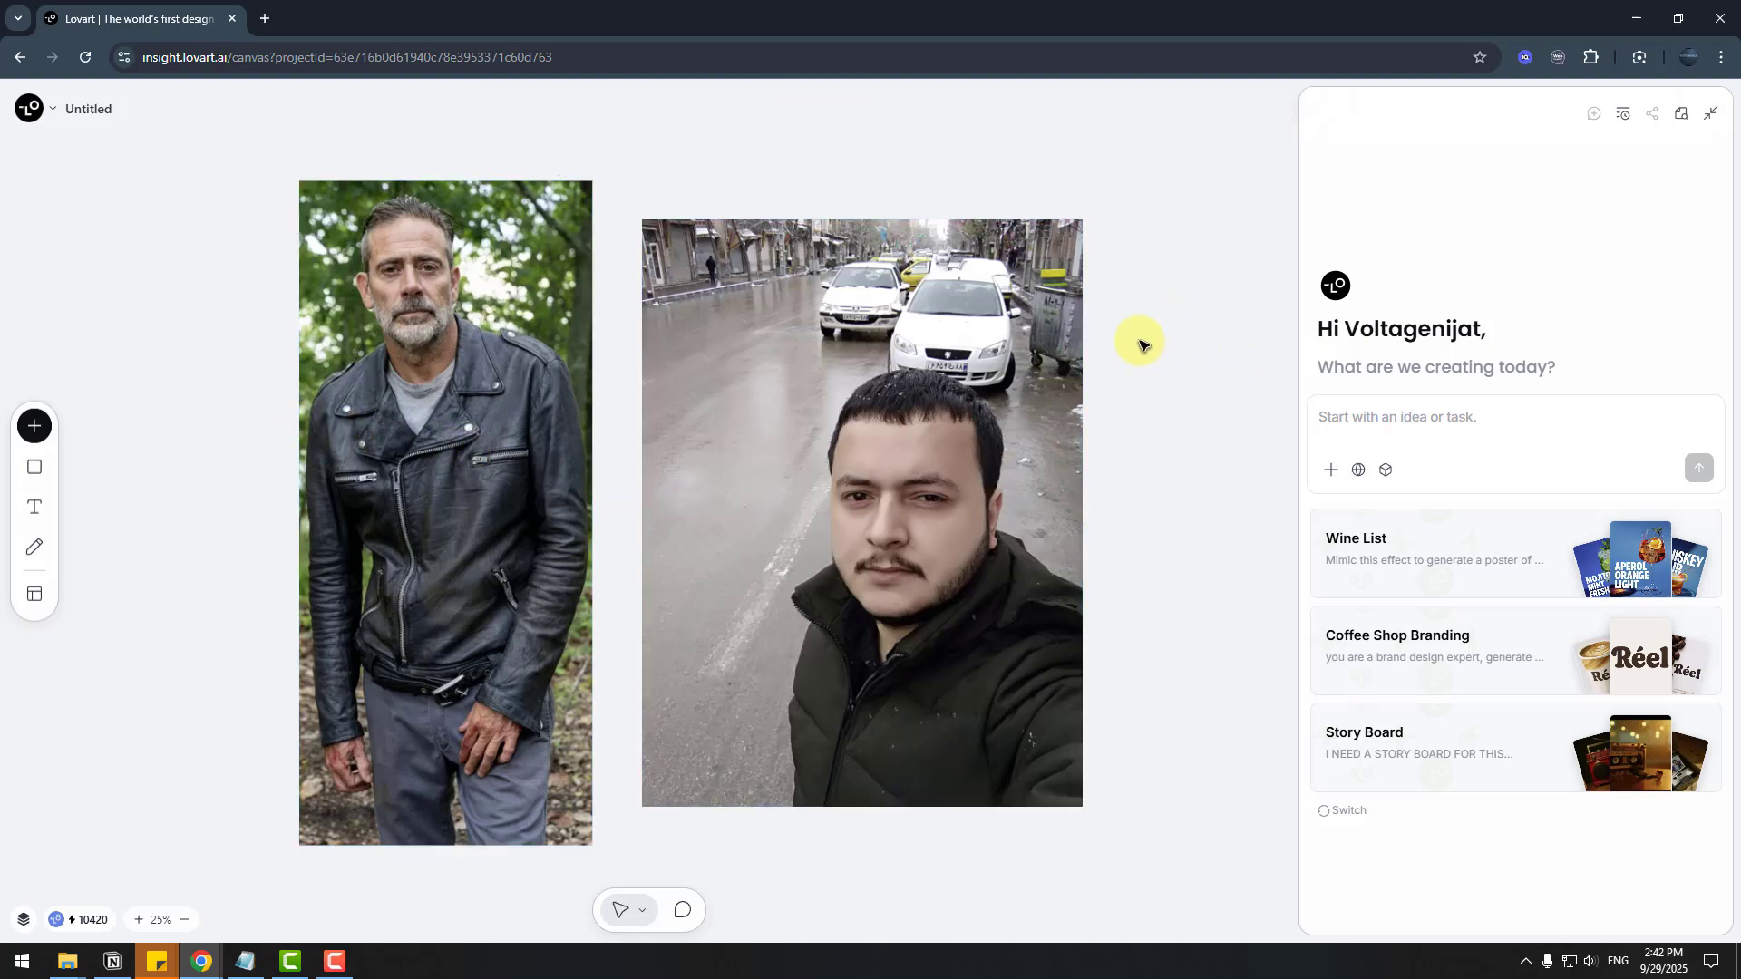
{"action": "left_click_drag", "start_coordinate": [1113, 356], "coordinate": [551, 847]}
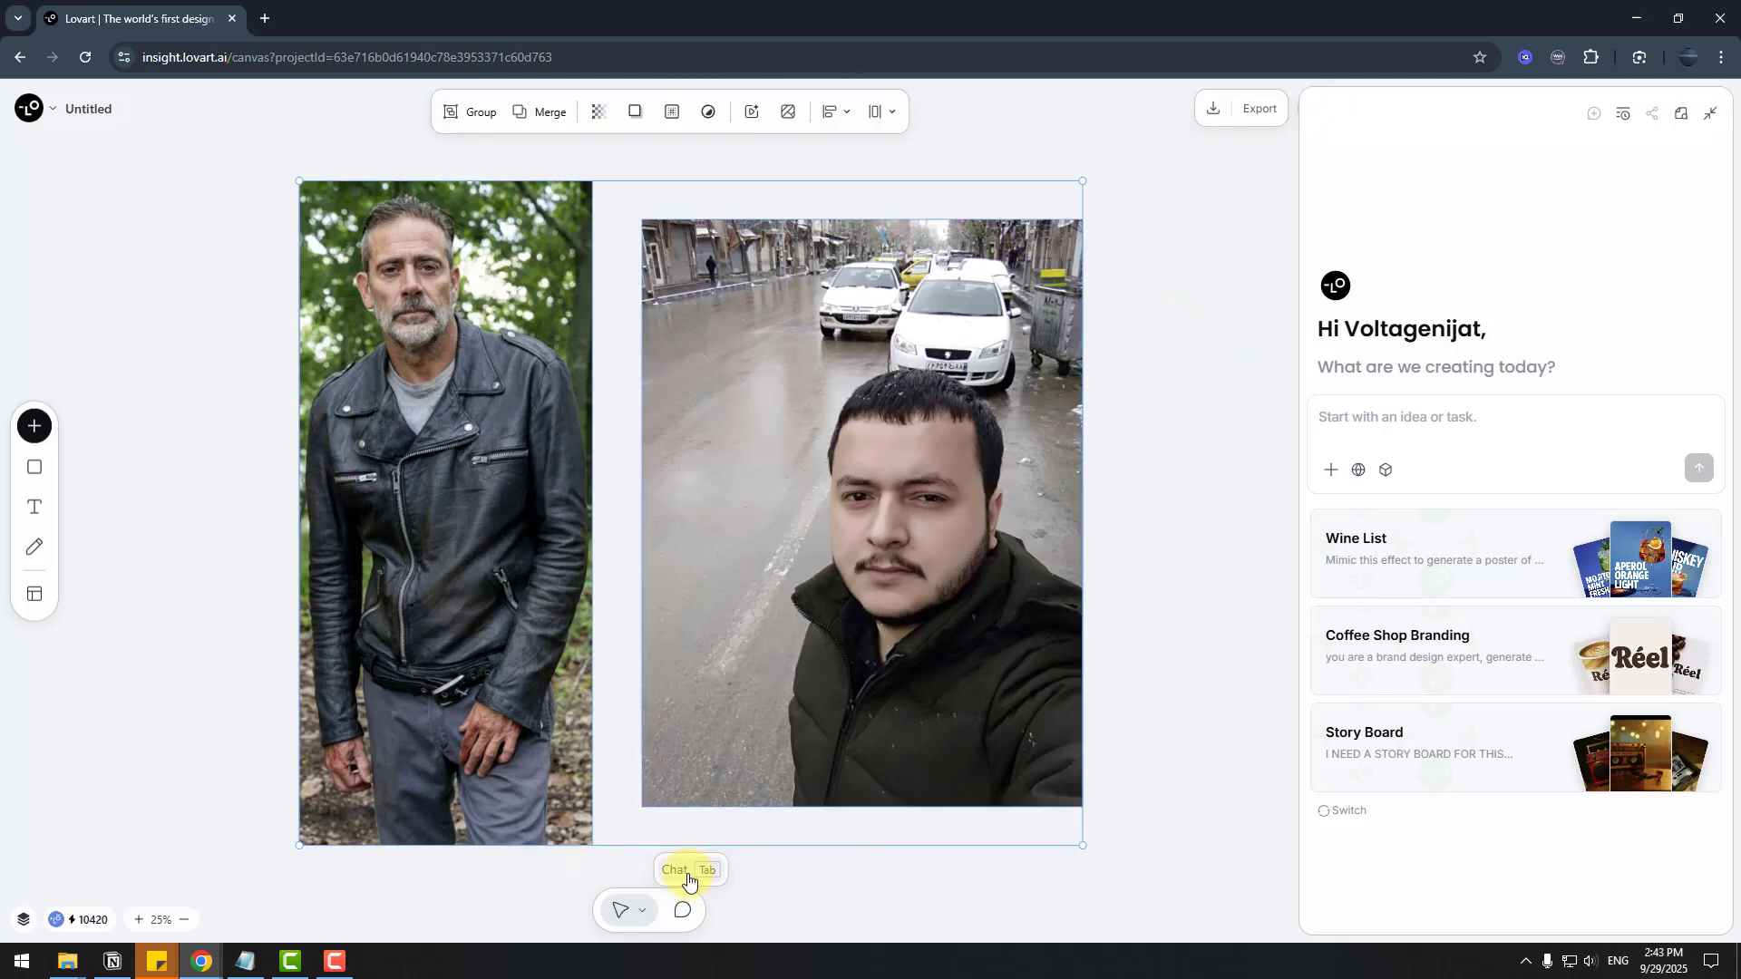
- Run a realistic selfie prompt on both selected photos and view the result
{"action": "key", "text": "Tab"}
{"action": "left_click", "coordinate": [661, 886]}
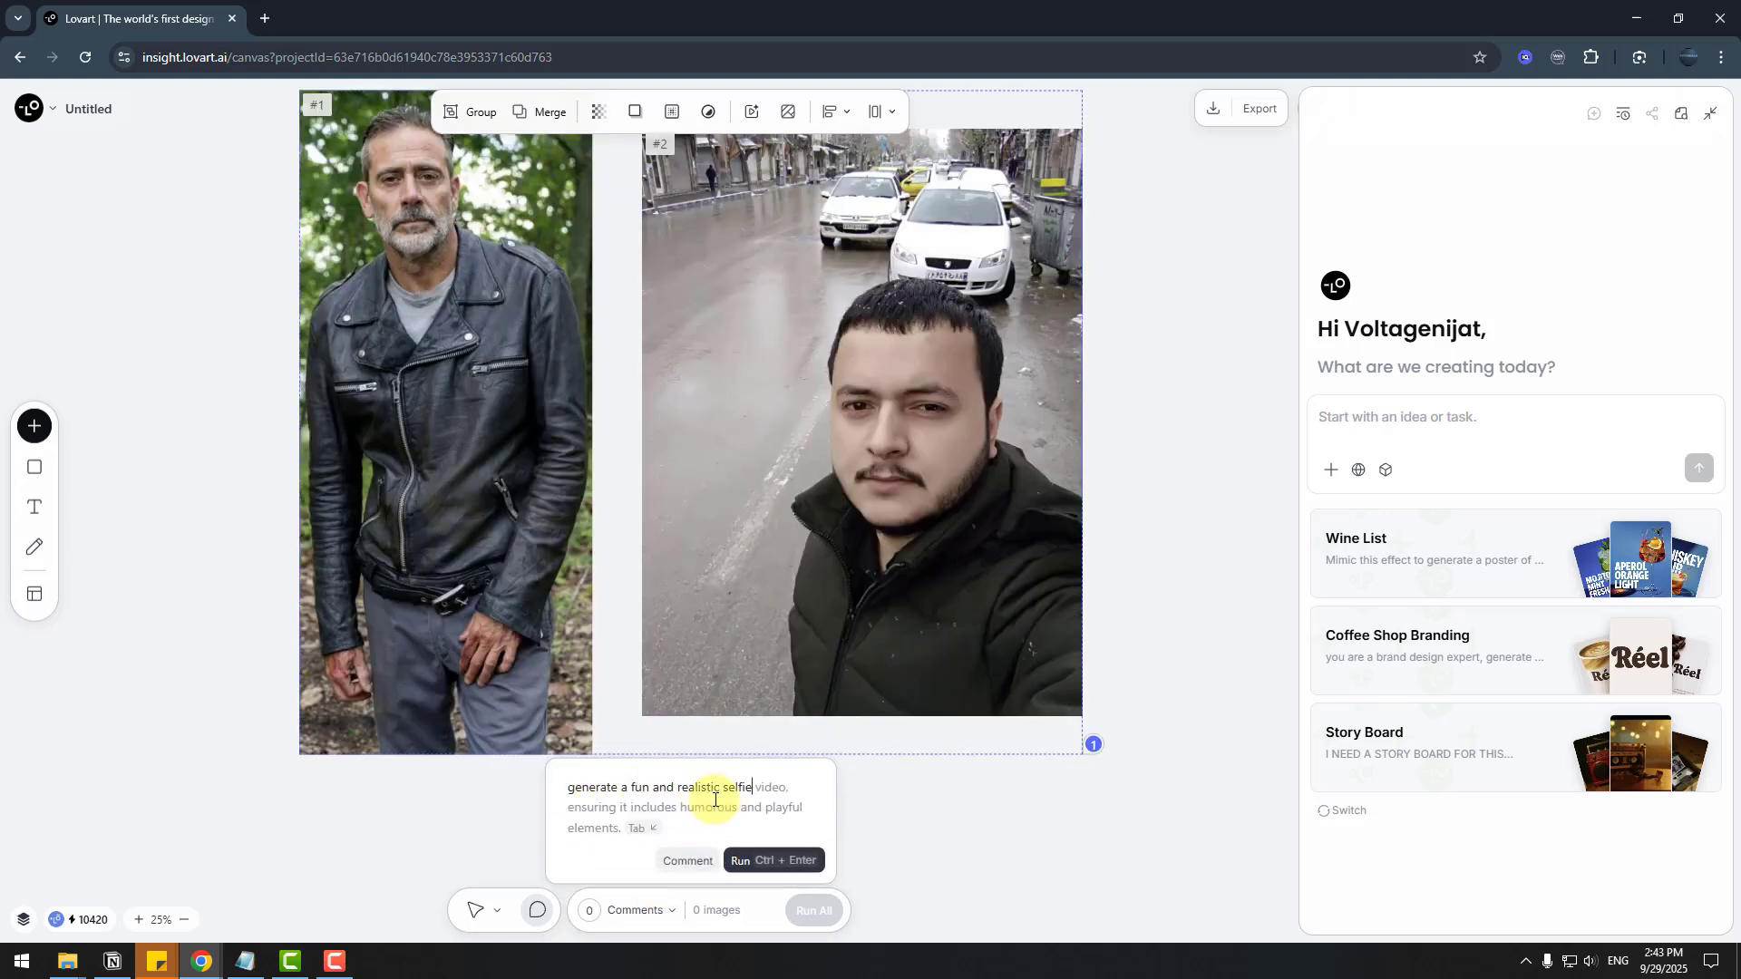
{"action": "left_click", "coordinate": [741, 861]}
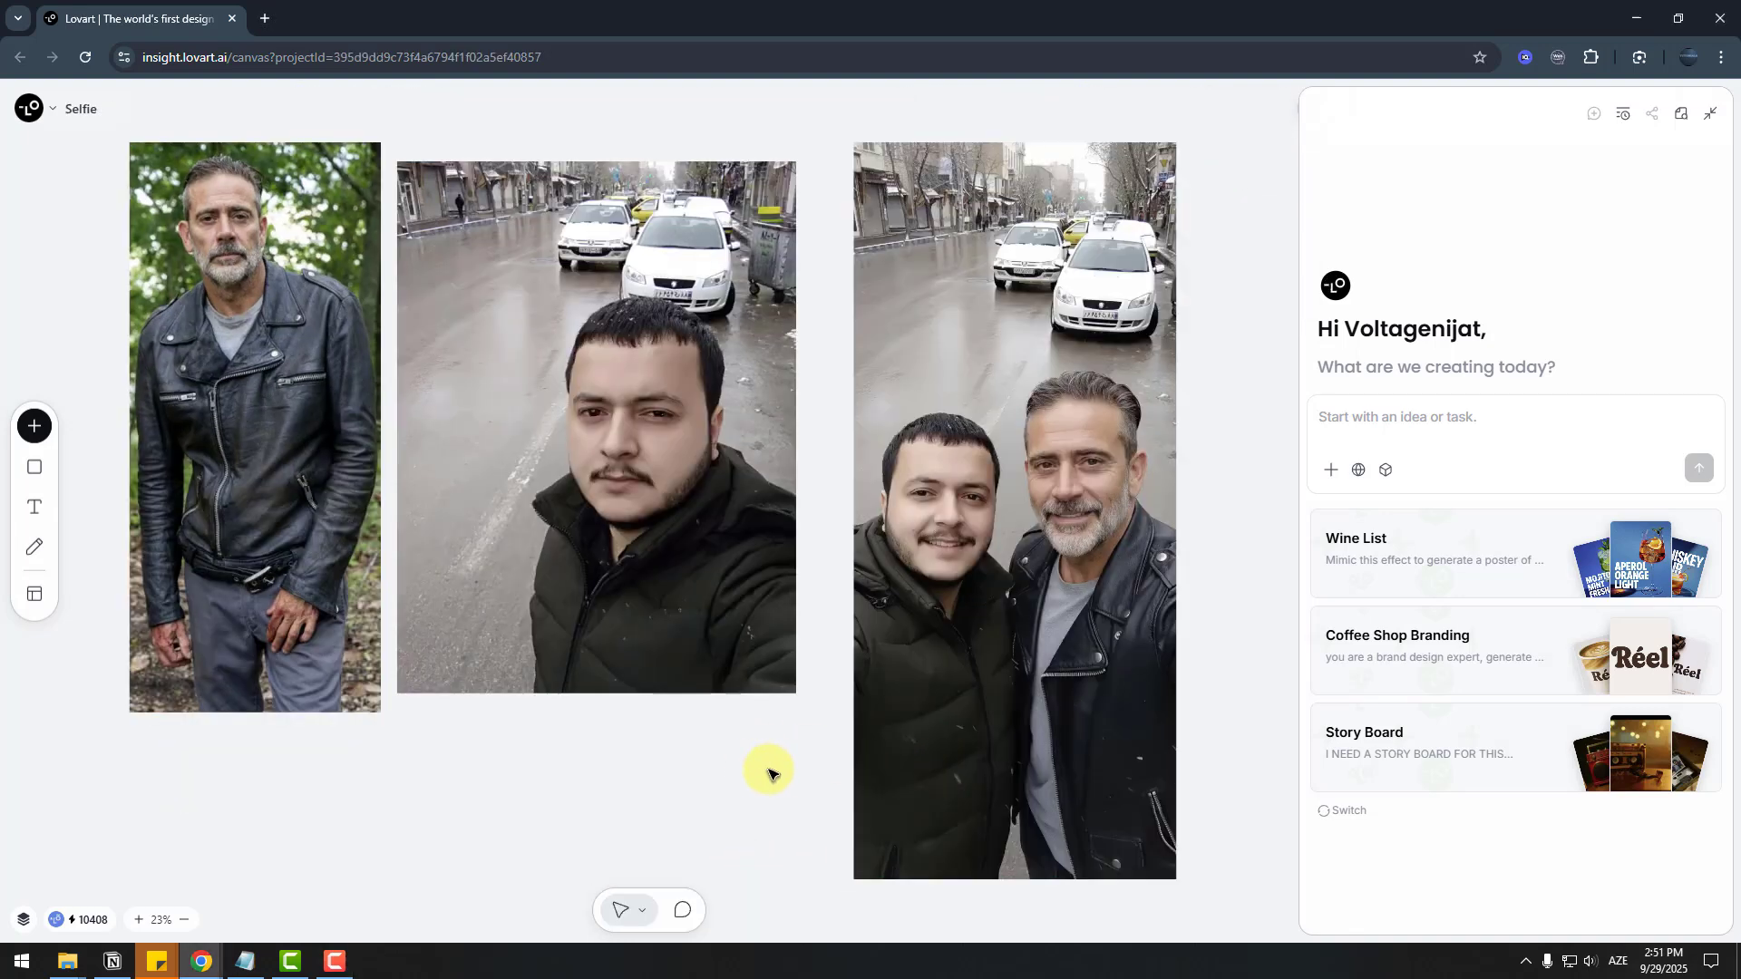
{"action": "scroll", "coordinate": [991, 649], "scroll_direction": "right", "scroll_amount": 2}
{"action": "left_click_drag", "start_coordinate": [991, 649], "coordinate": [1006, 660]}
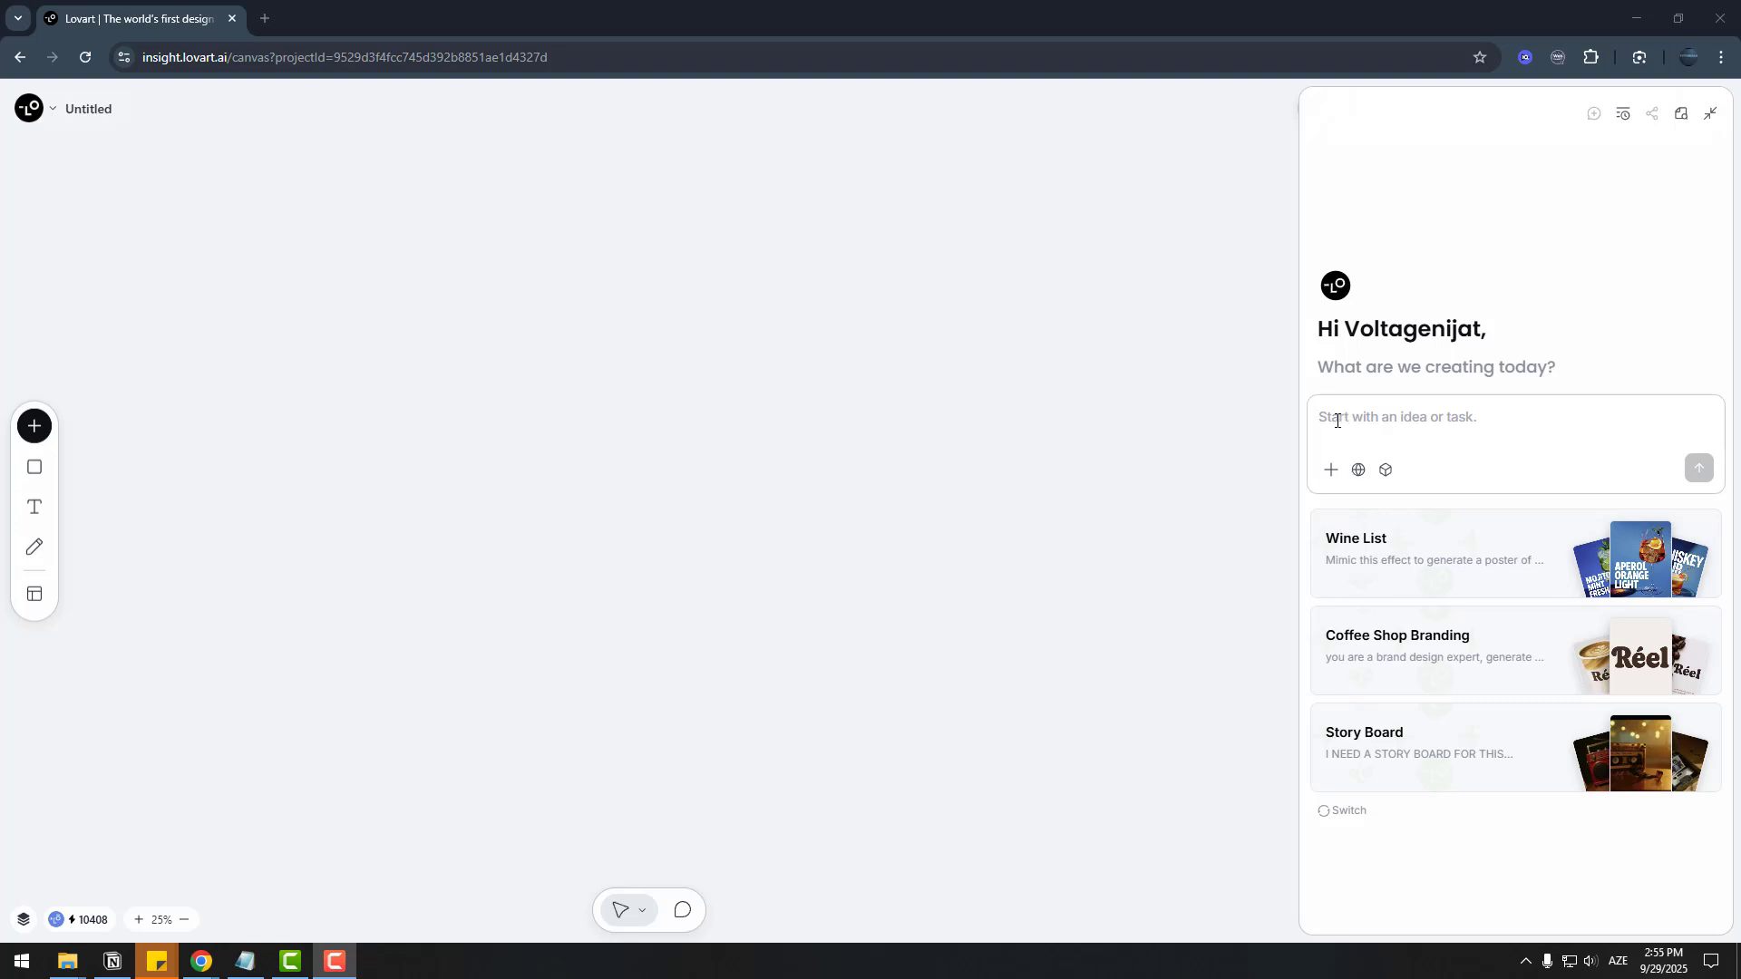
- Submit the surreal sculpture poster prompt and pick the Marble Fragment & Brushstroke Fusion direction
{"action": "left_click", "coordinate": [1337, 420]}
{"action": "type", "text": "A surreal poster artwork, mix of classical sculpture and modern digital collage, bright pop colors, abstract torn paper textures, bold text placement, edgy and artistic mood."}
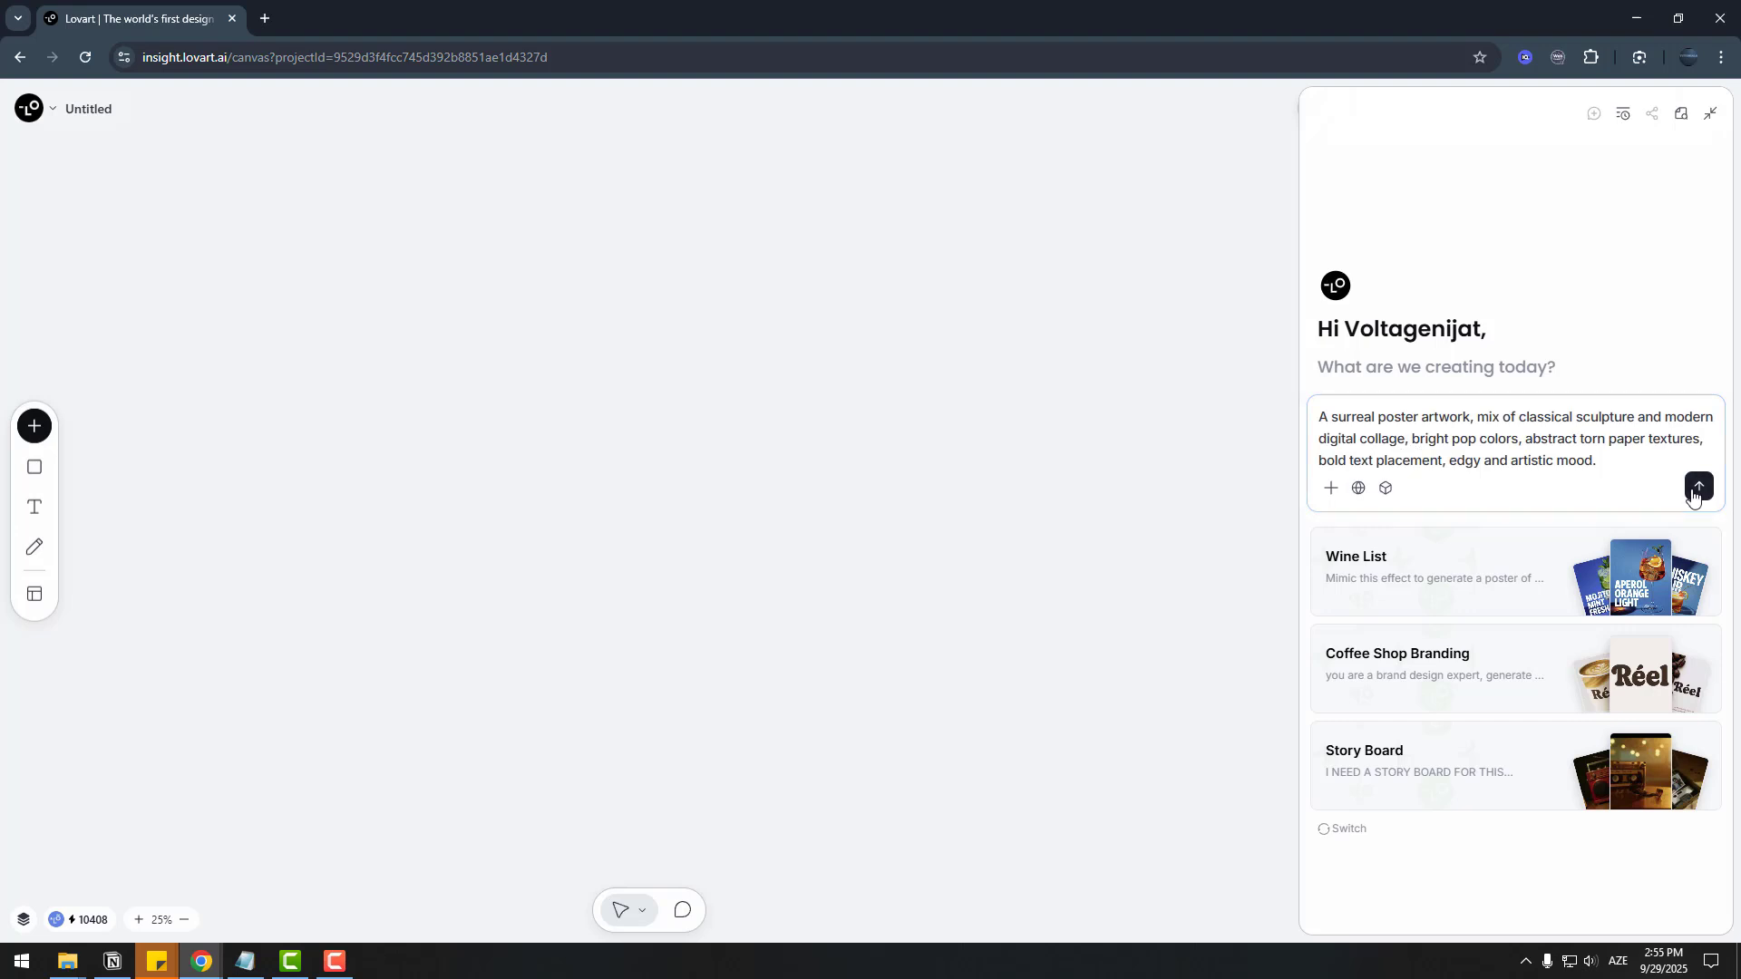
{"action": "left_click", "coordinate": [1697, 488]}
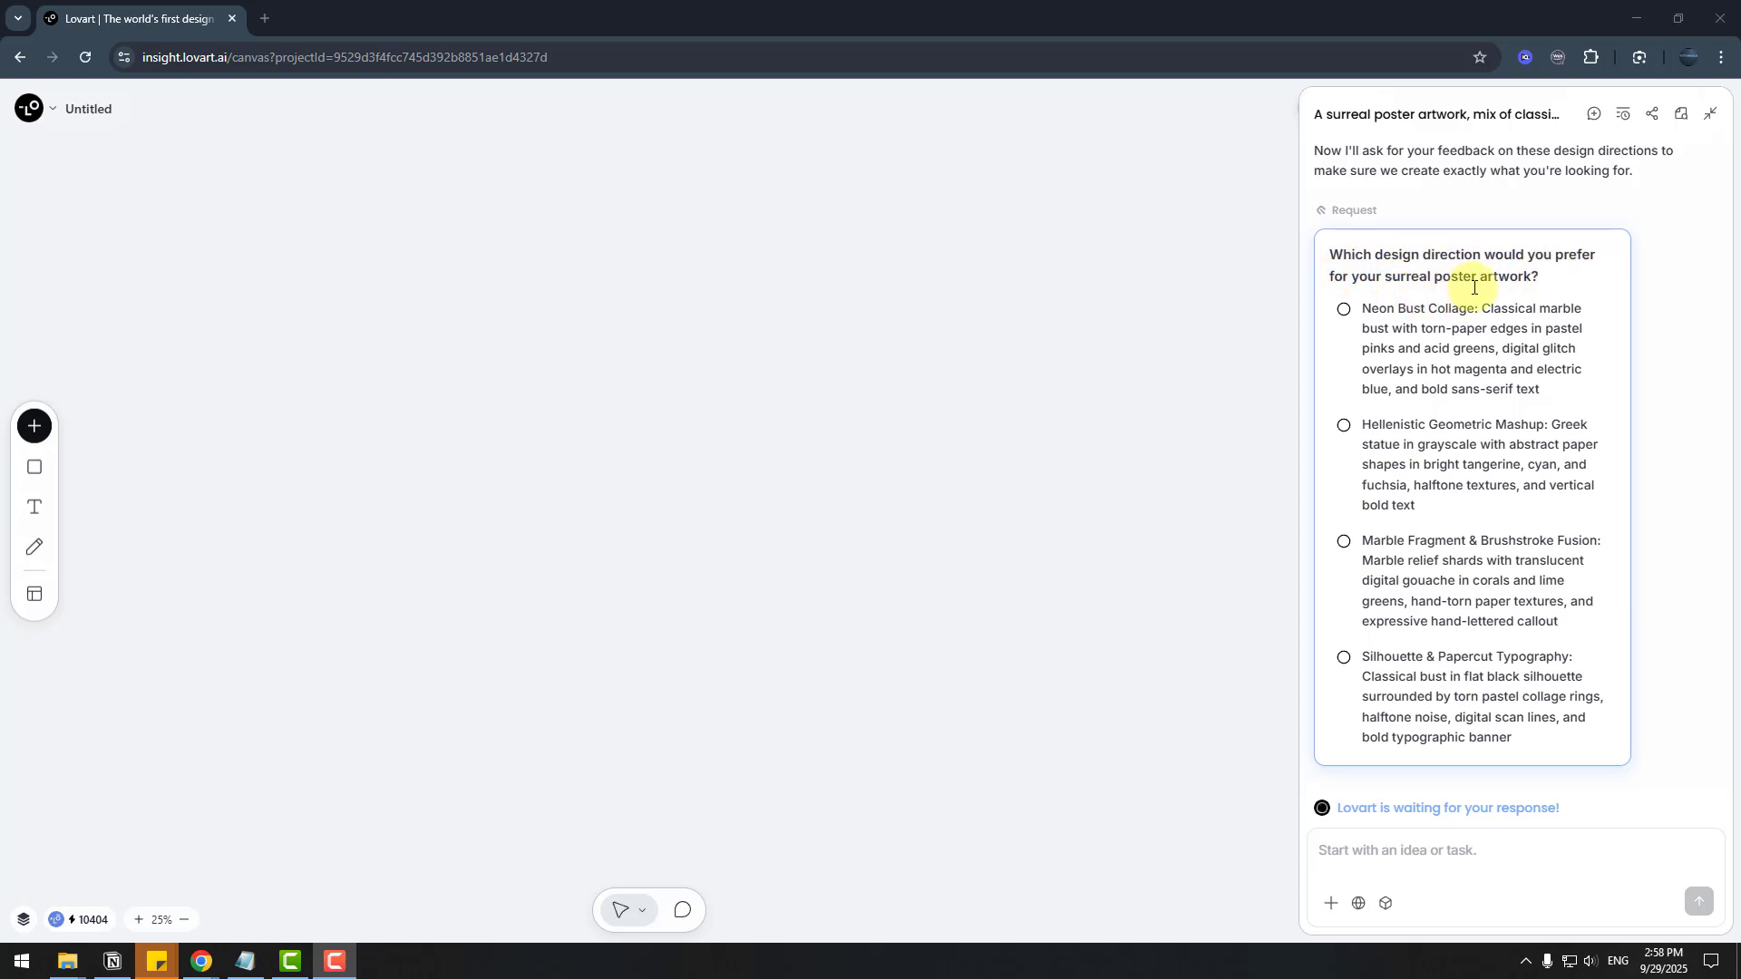
{"action": "left_click", "coordinate": [1343, 542]}
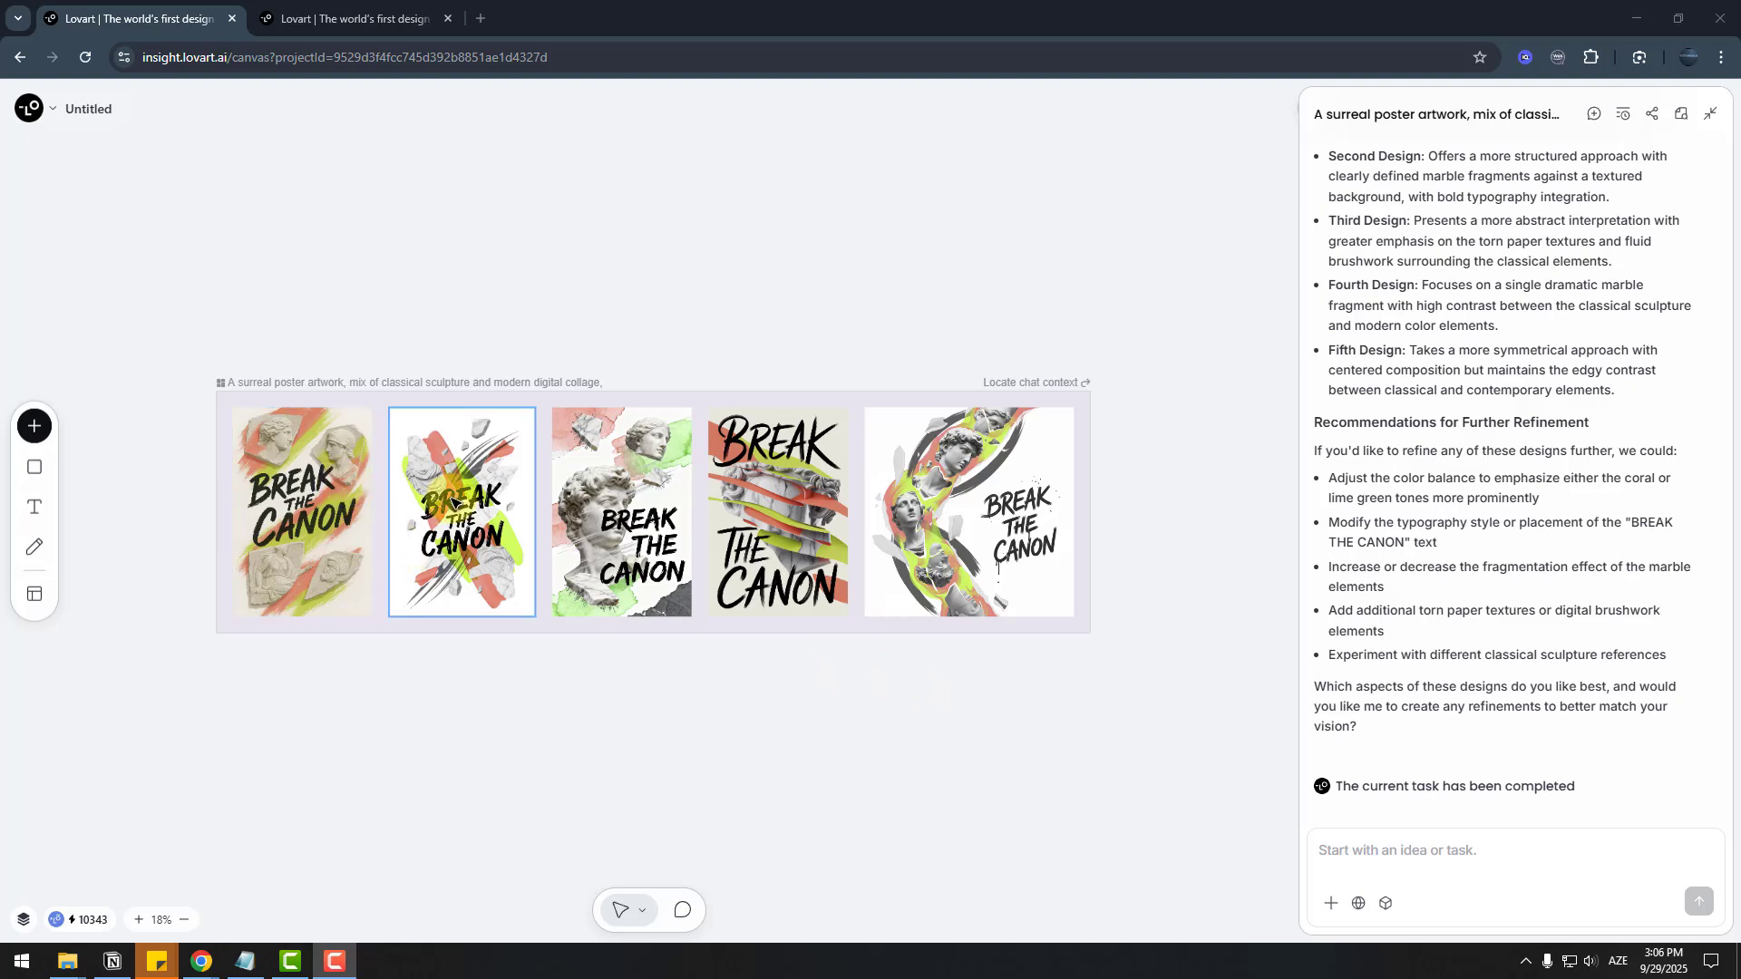
{"action": "left_click", "coordinate": [621, 513]}
{"action": "scroll", "coordinate": [1391, 635], "scroll_direction": "up", "scroll_amount": 10}
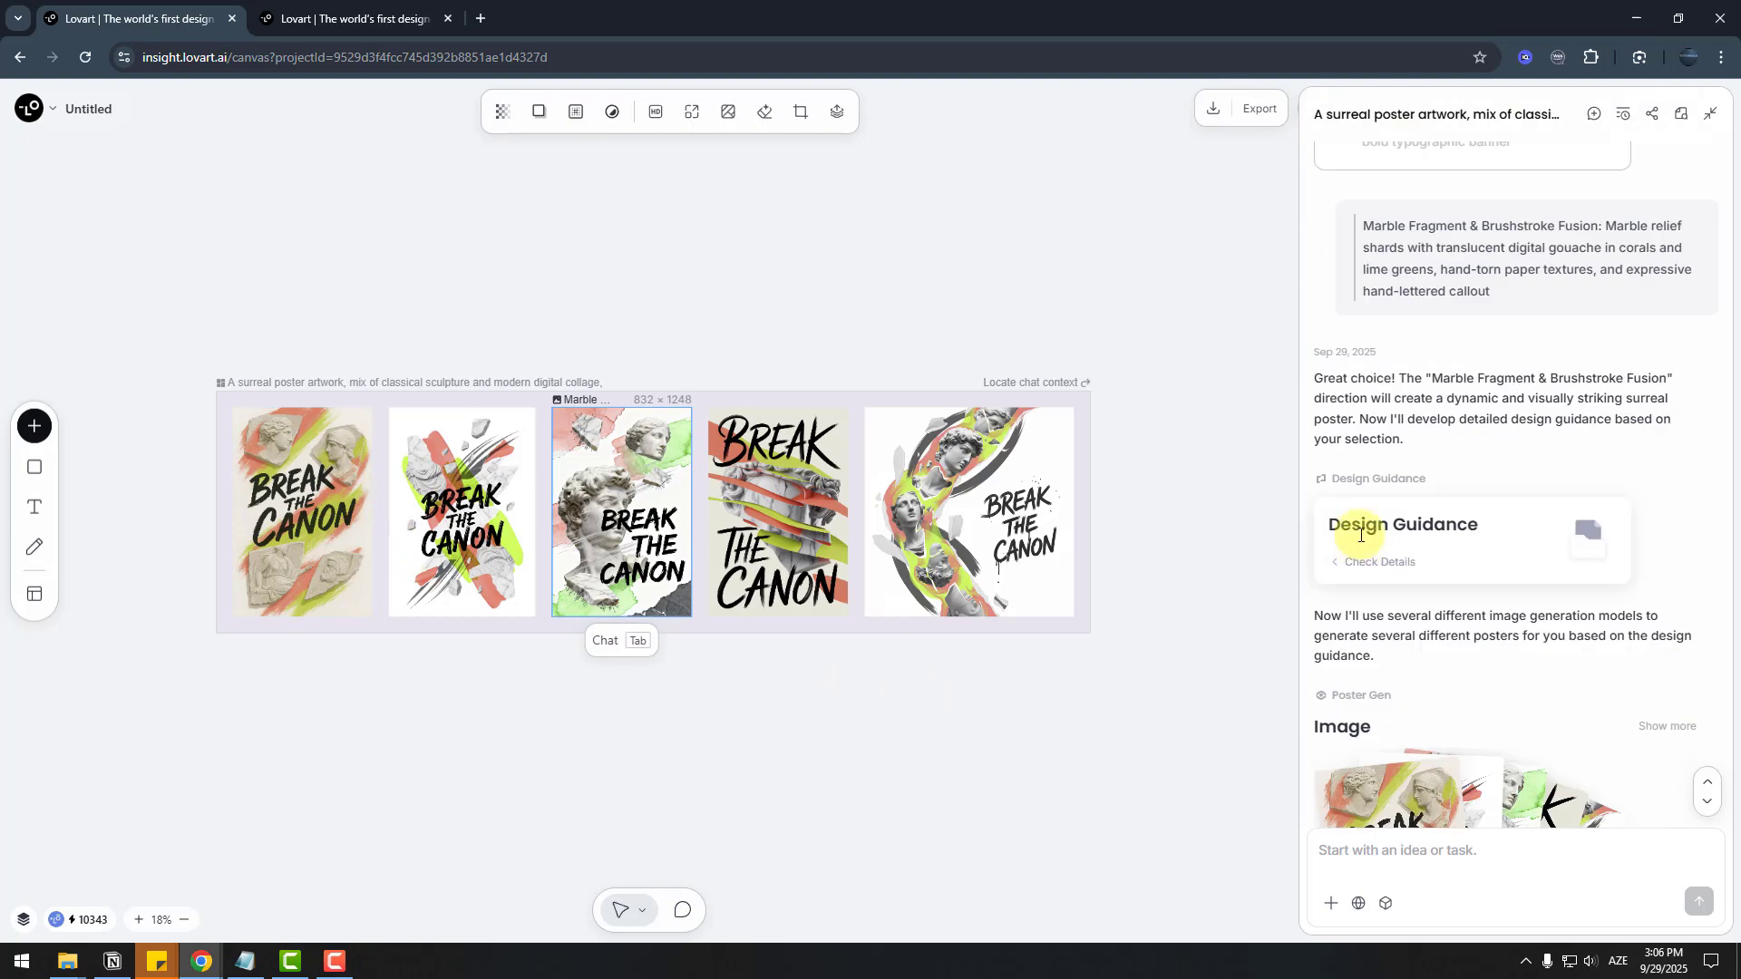
{"action": "left_click", "coordinate": [1364, 566]}
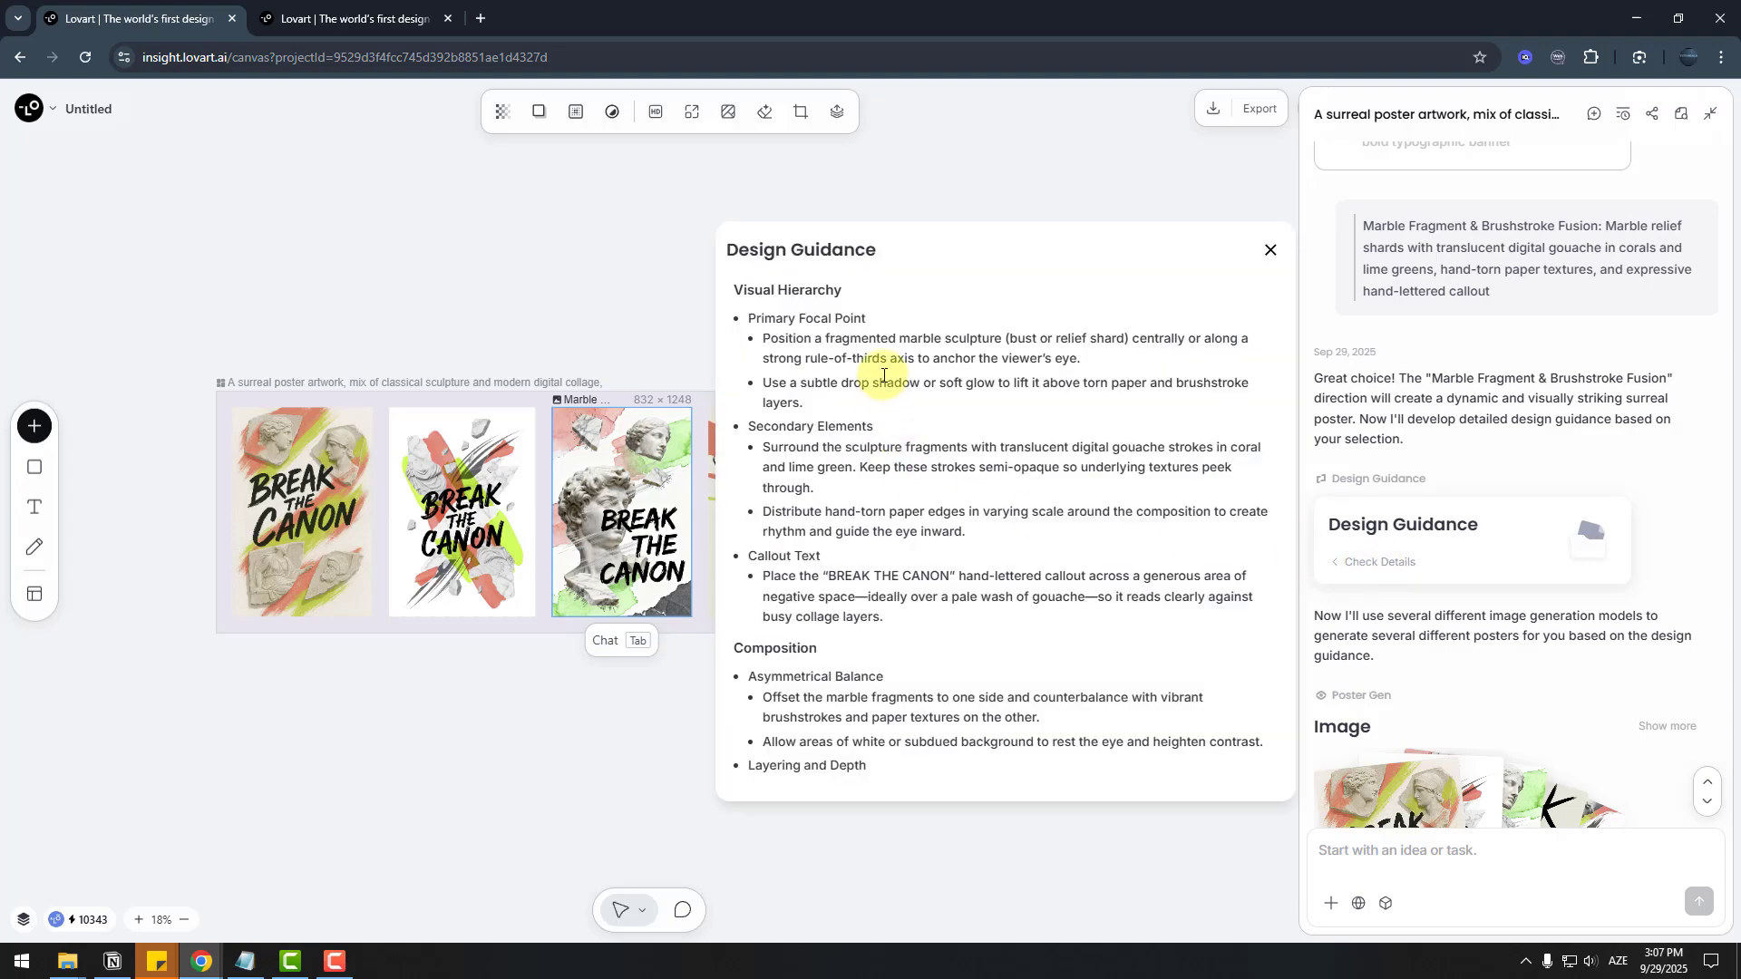
{"action": "scroll", "coordinate": [818, 426], "scroll_direction": "down", "scroll_amount": 2}
{"action": "scroll", "coordinate": [818, 426], "scroll_direction": "down", "scroll_amount": 8}
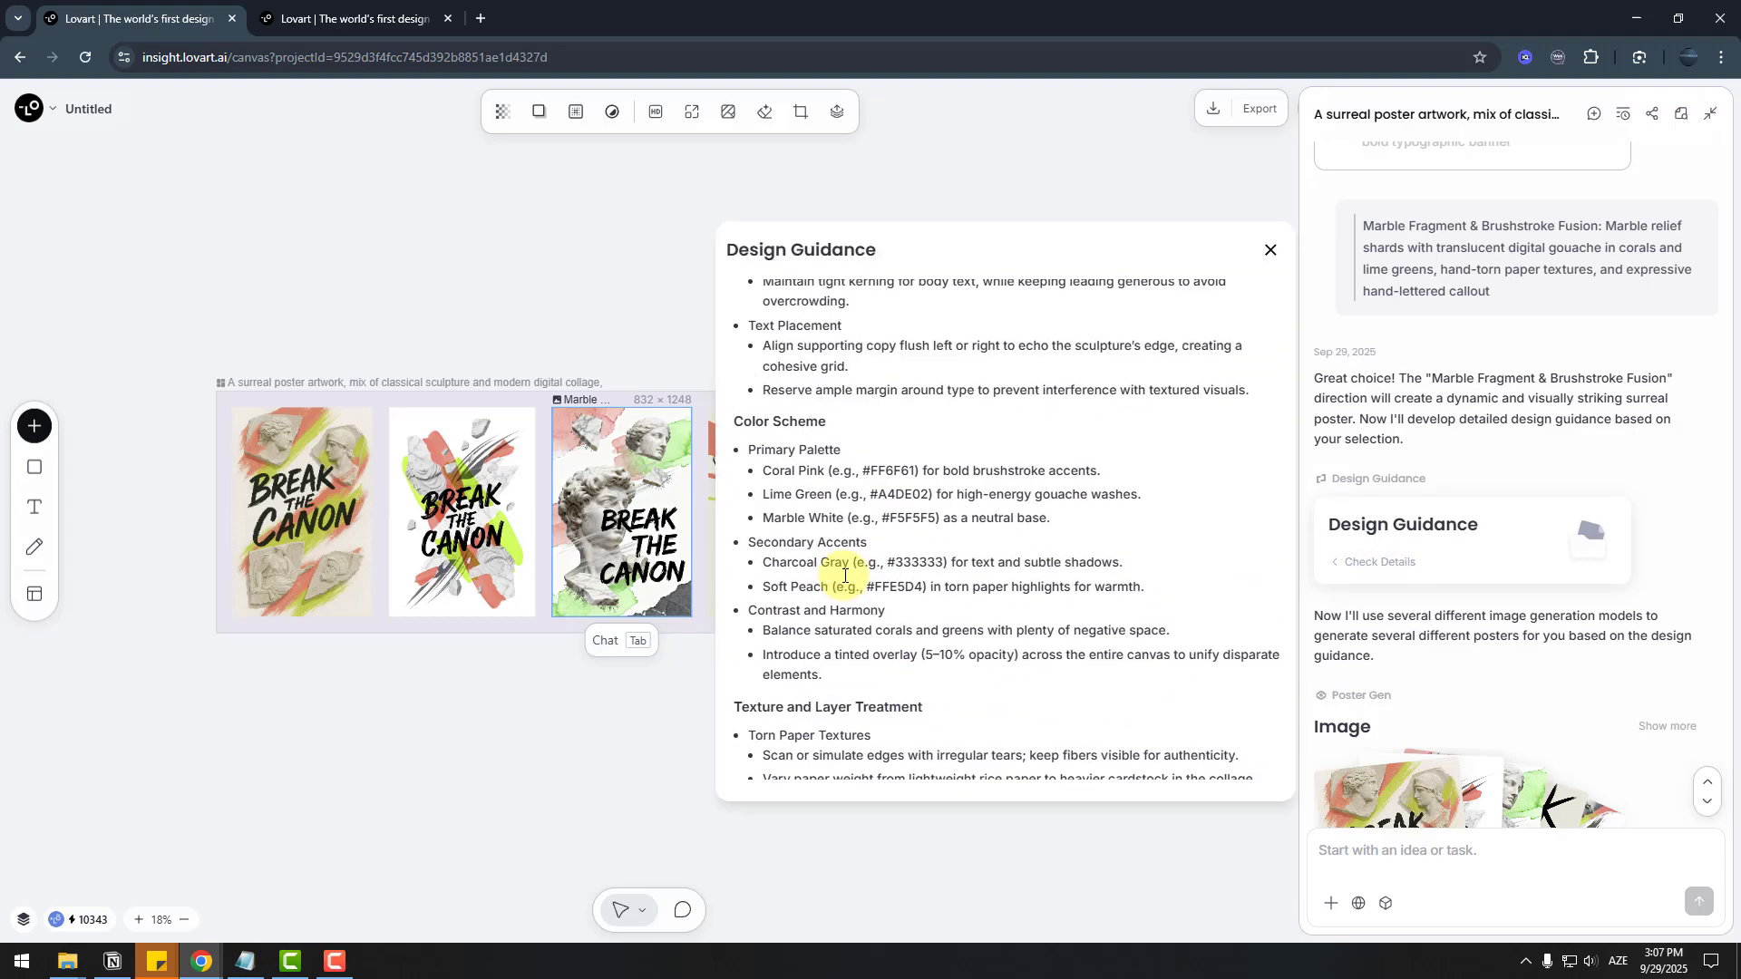
{"action": "scroll", "coordinate": [910, 498], "scroll_direction": "down", "scroll_amount": 5}
{"action": "left_click", "coordinate": [1270, 250]}
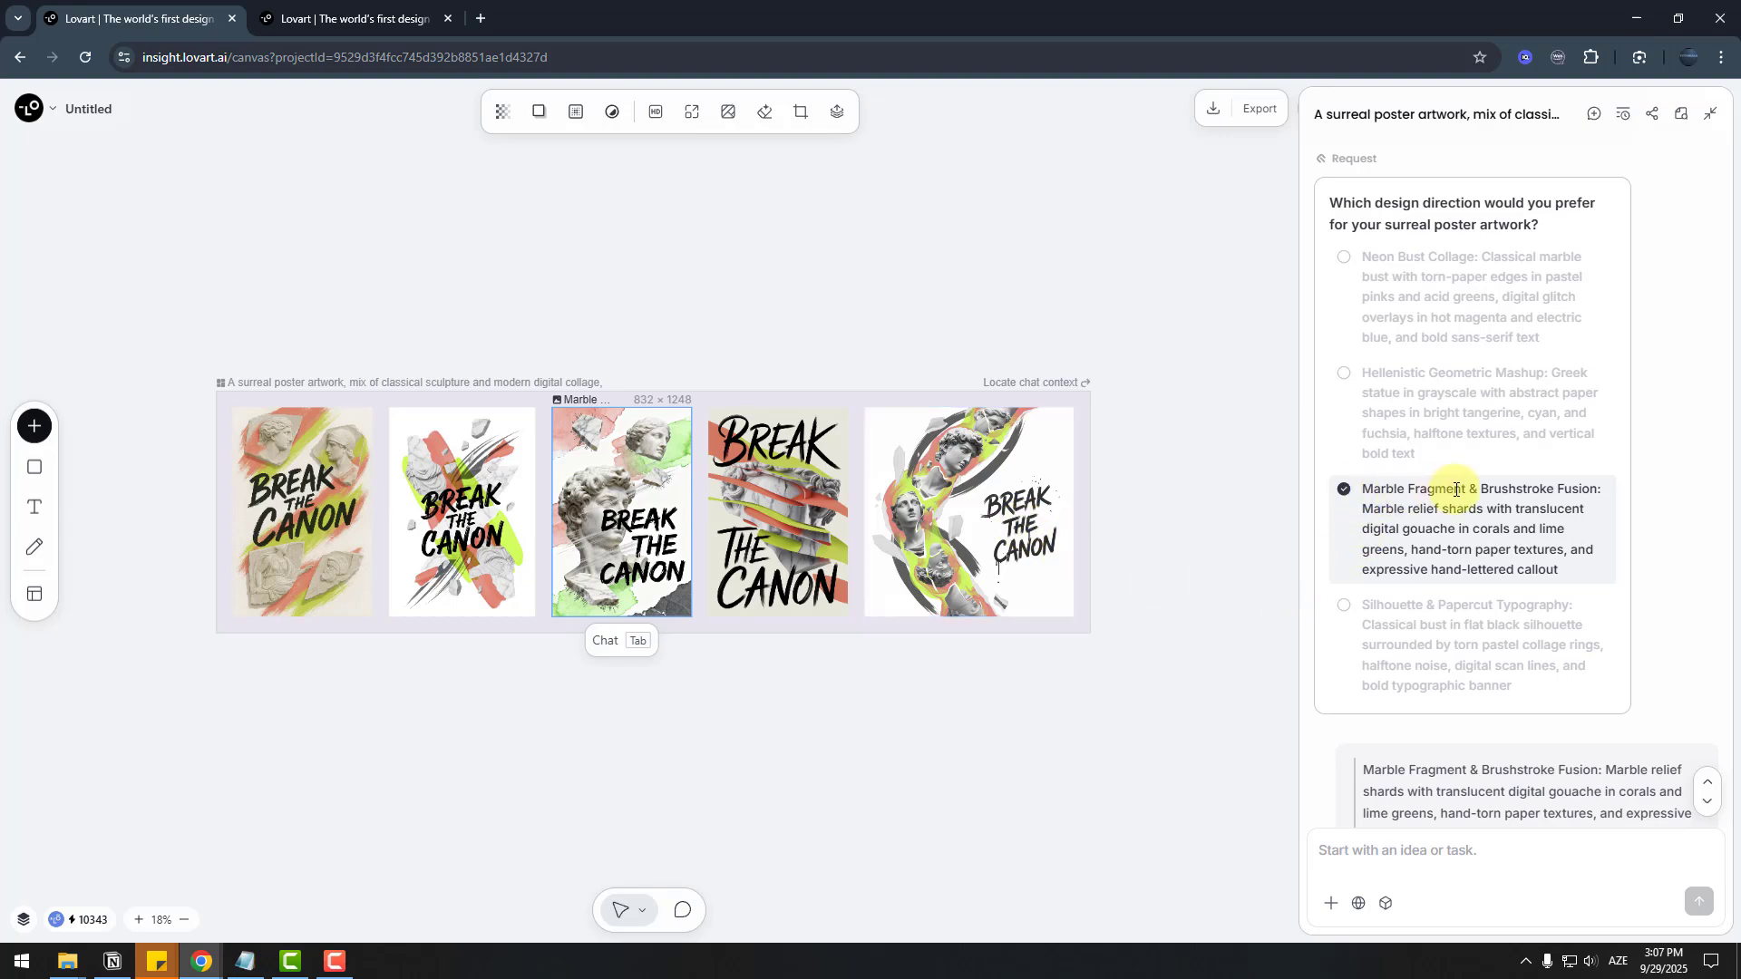
- In the Classical Future project tab, look over the five posters, select one, then deselect
{"action": "left_click", "coordinate": [326, 19]}
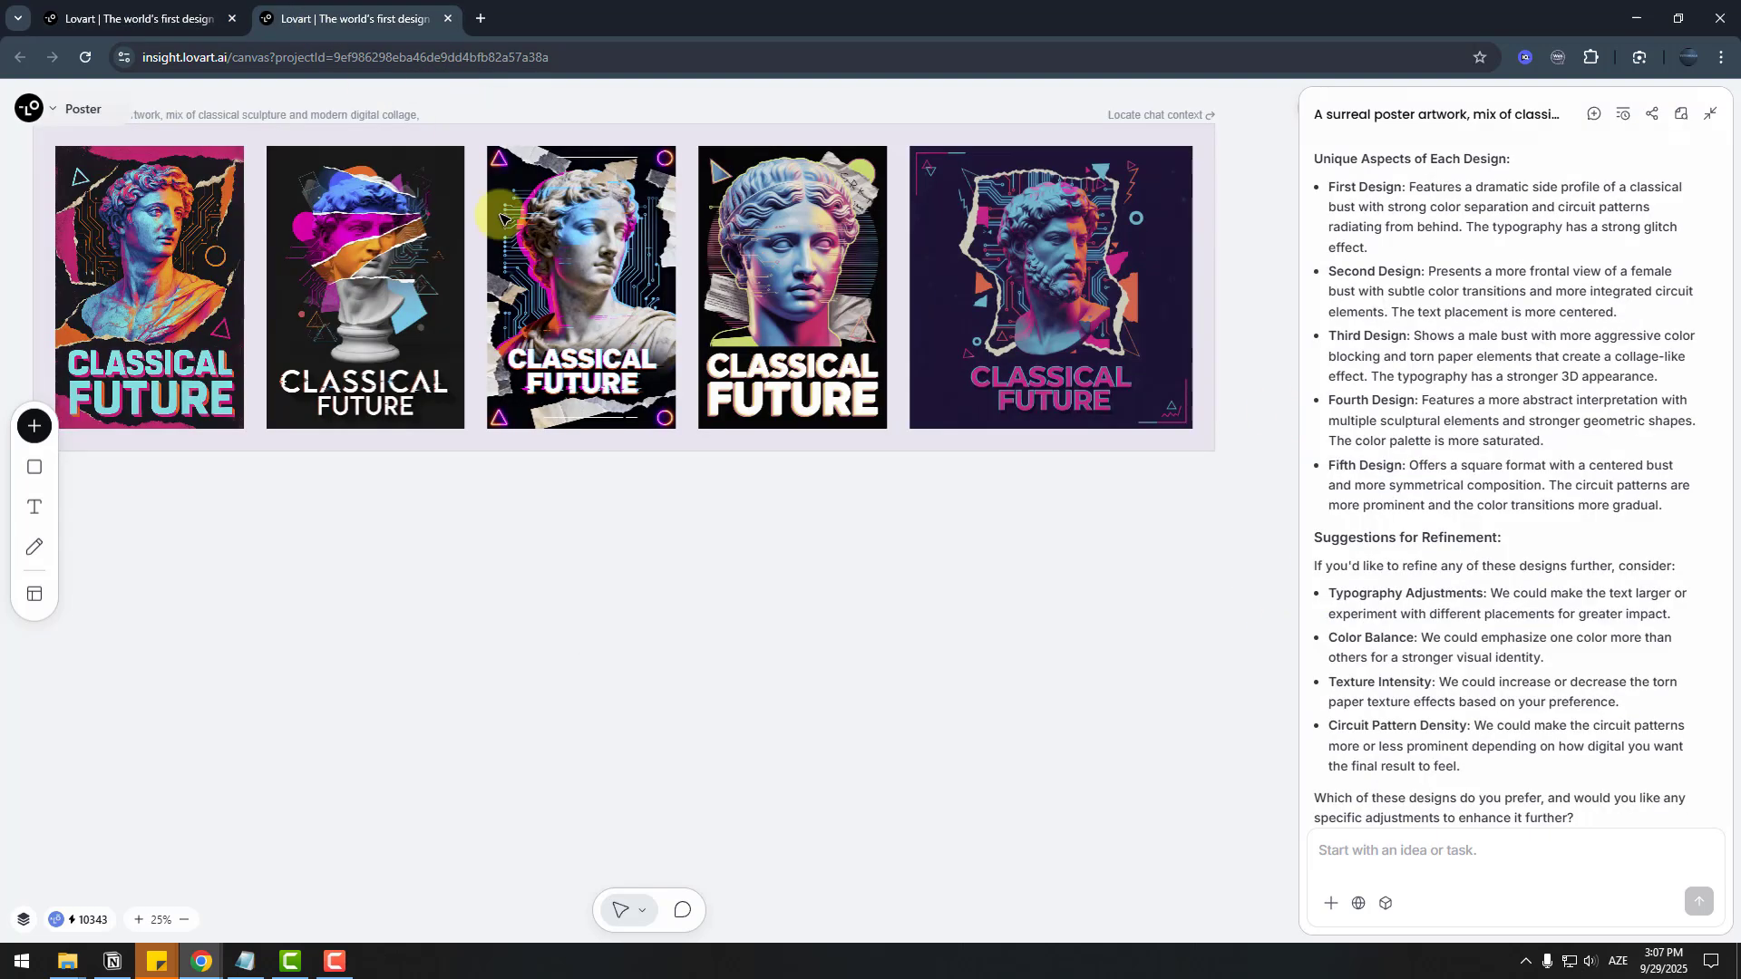
{"action": "scroll", "coordinate": [493, 415], "scroll_direction": "up", "scroll_amount": 3}
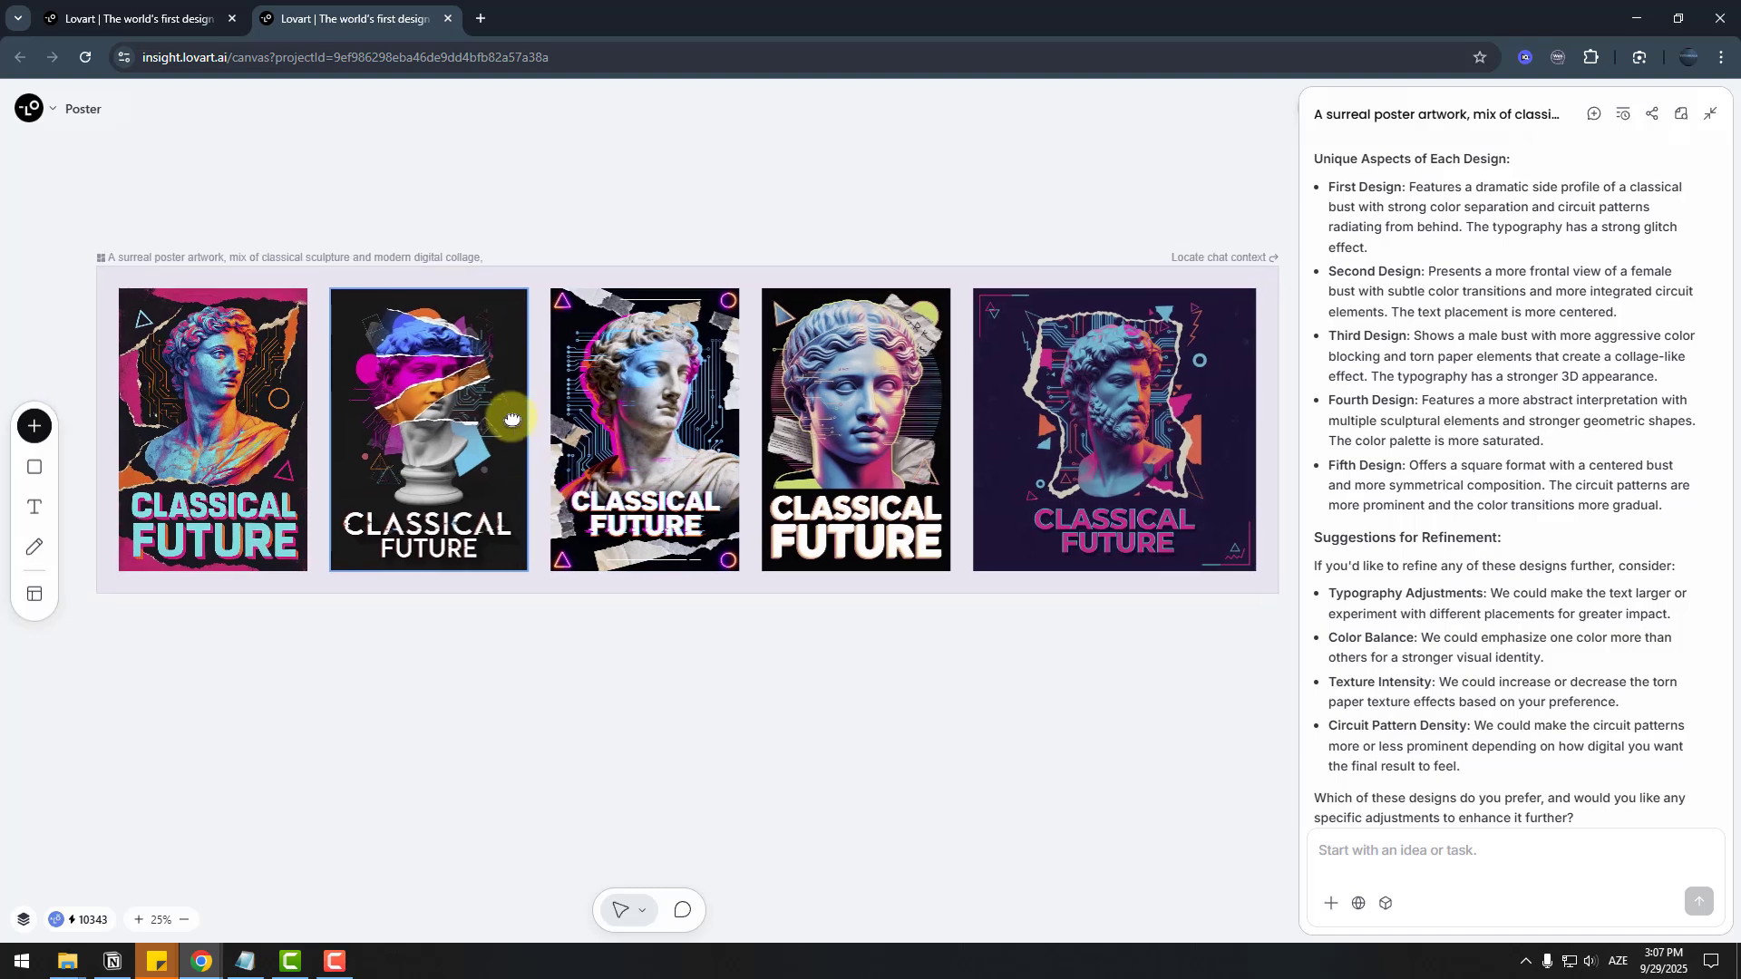
{"action": "left_click_drag", "start_coordinate": [508, 418], "coordinate": [472, 419]}
{"action": "left_click", "coordinate": [318, 404]}
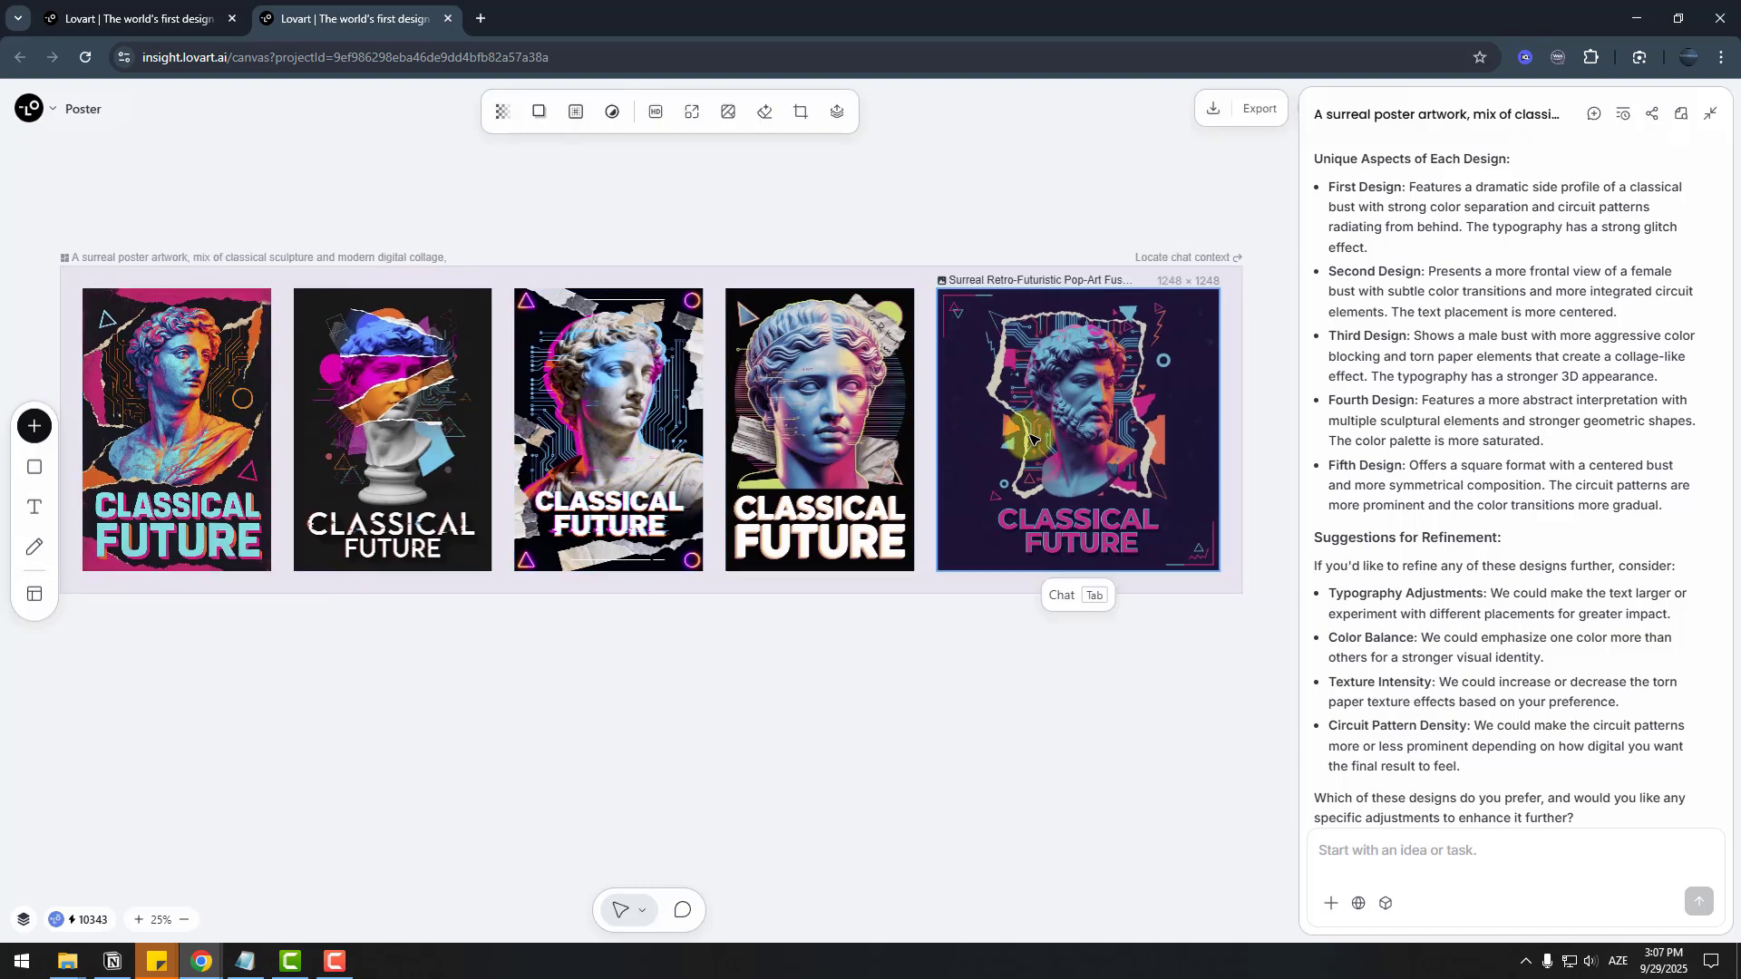
{"action": "left_click", "coordinate": [886, 721]}
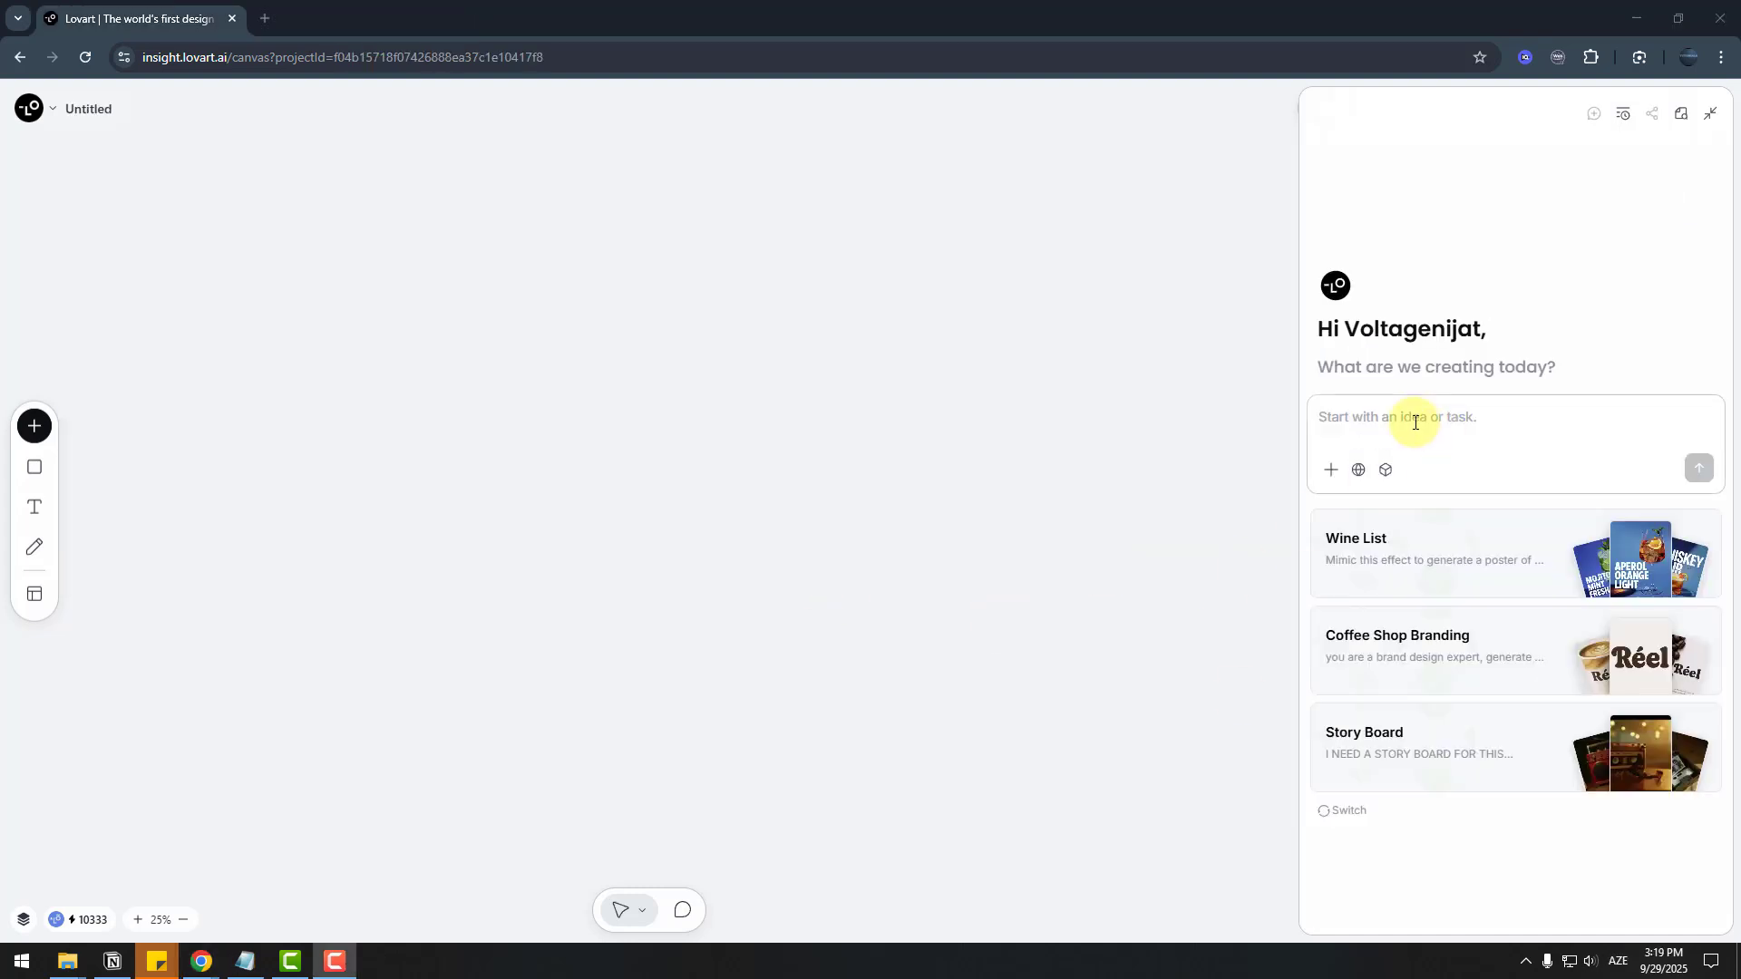
- Paste and send the prepared coffee brand identity prompt
{"action": "left_click", "coordinate": [1412, 421]}
{"action": "key", "text": "ctrl+v"}
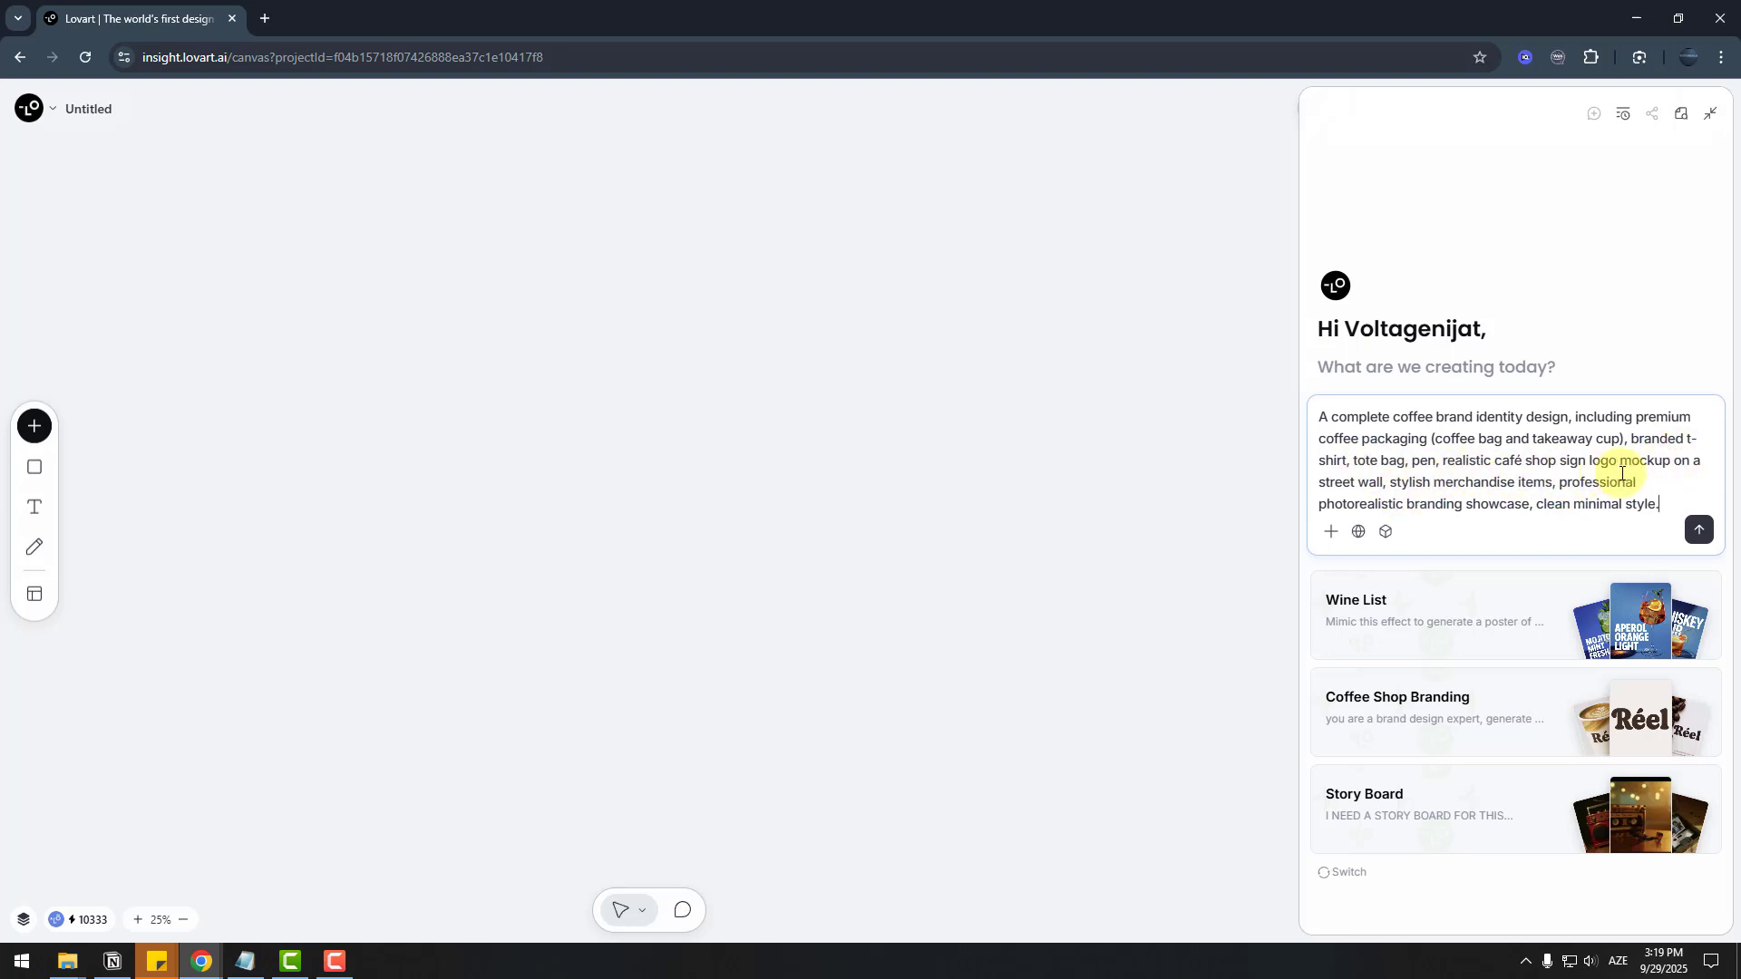
{"action": "left_click", "coordinate": [1698, 532]}
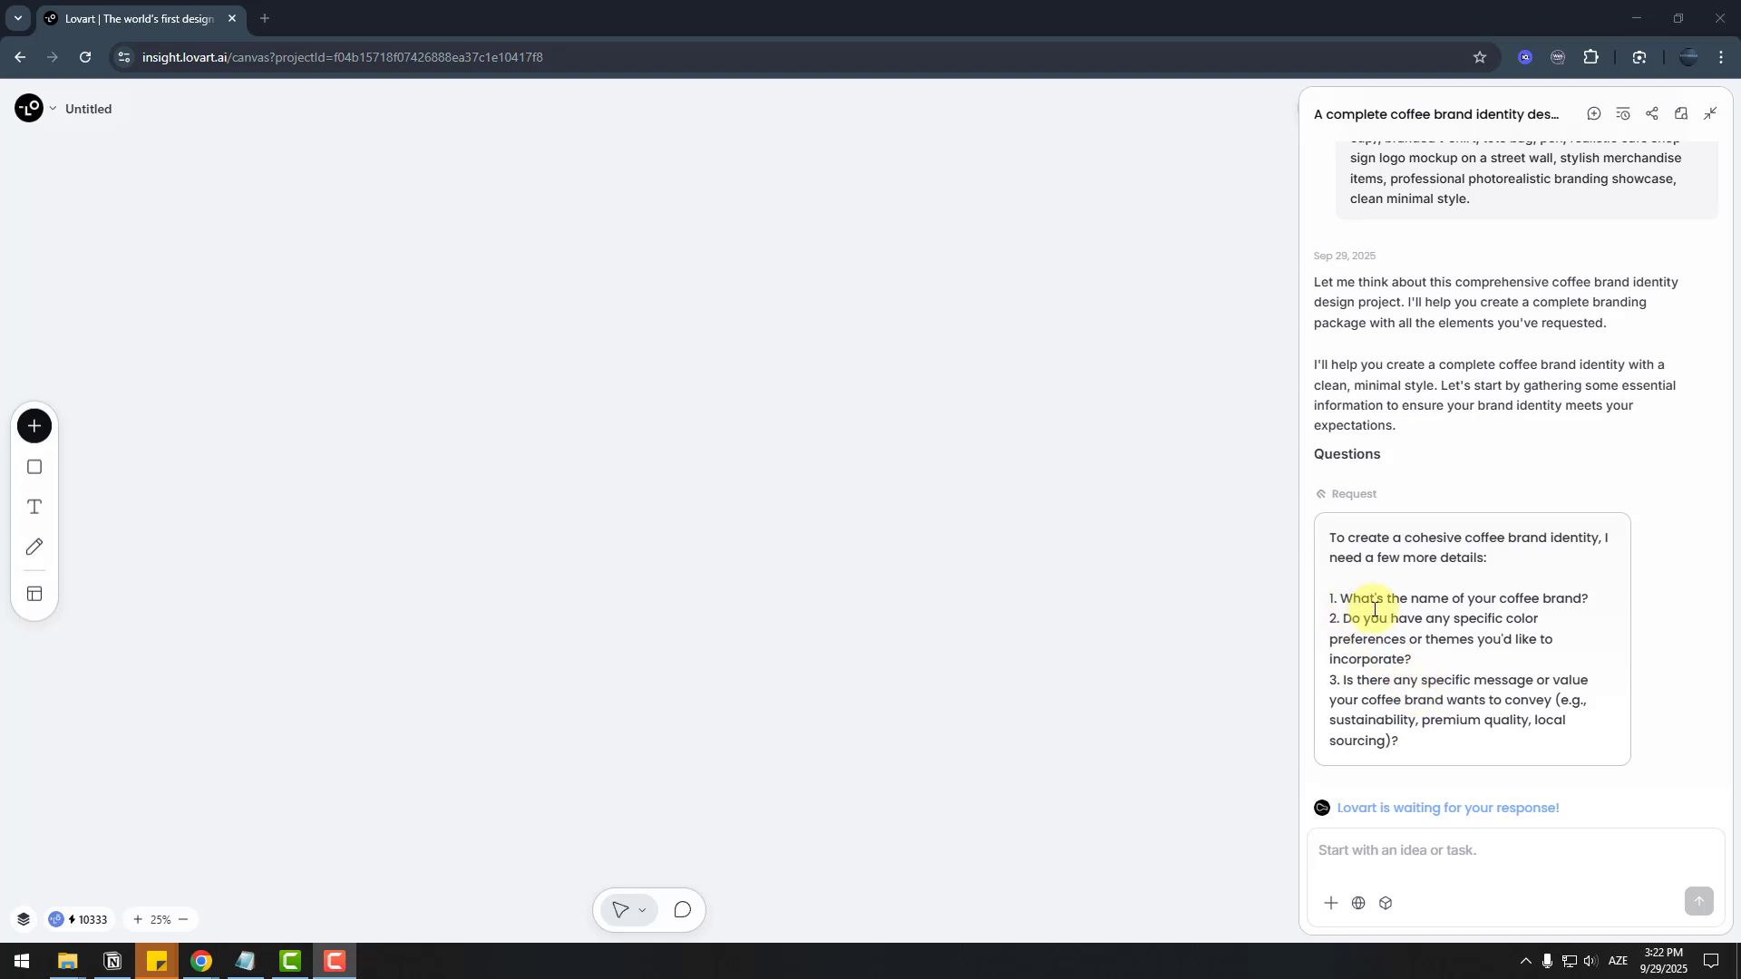
- Answer the brand questions: 1. Name: Nijat, 2. Black and golden matte, 3. Premium and Quality
{"action": "left_click", "coordinate": [1396, 847]}
{"action": "type", "text": "1s"}
{"action": "key", "text": "BackSpace"}
{"action": "key", "text": "alt+shift"}
{"action": "type", "text": ". Name: Nijat"}
{"action": "key", "text": "shift+Return"}
{"action": "type", "text": "2. Black and golden matte"}
{"action": "key", "text": "shift+Return"}
{"action": "type", "text": "3. Premium and Qual"}
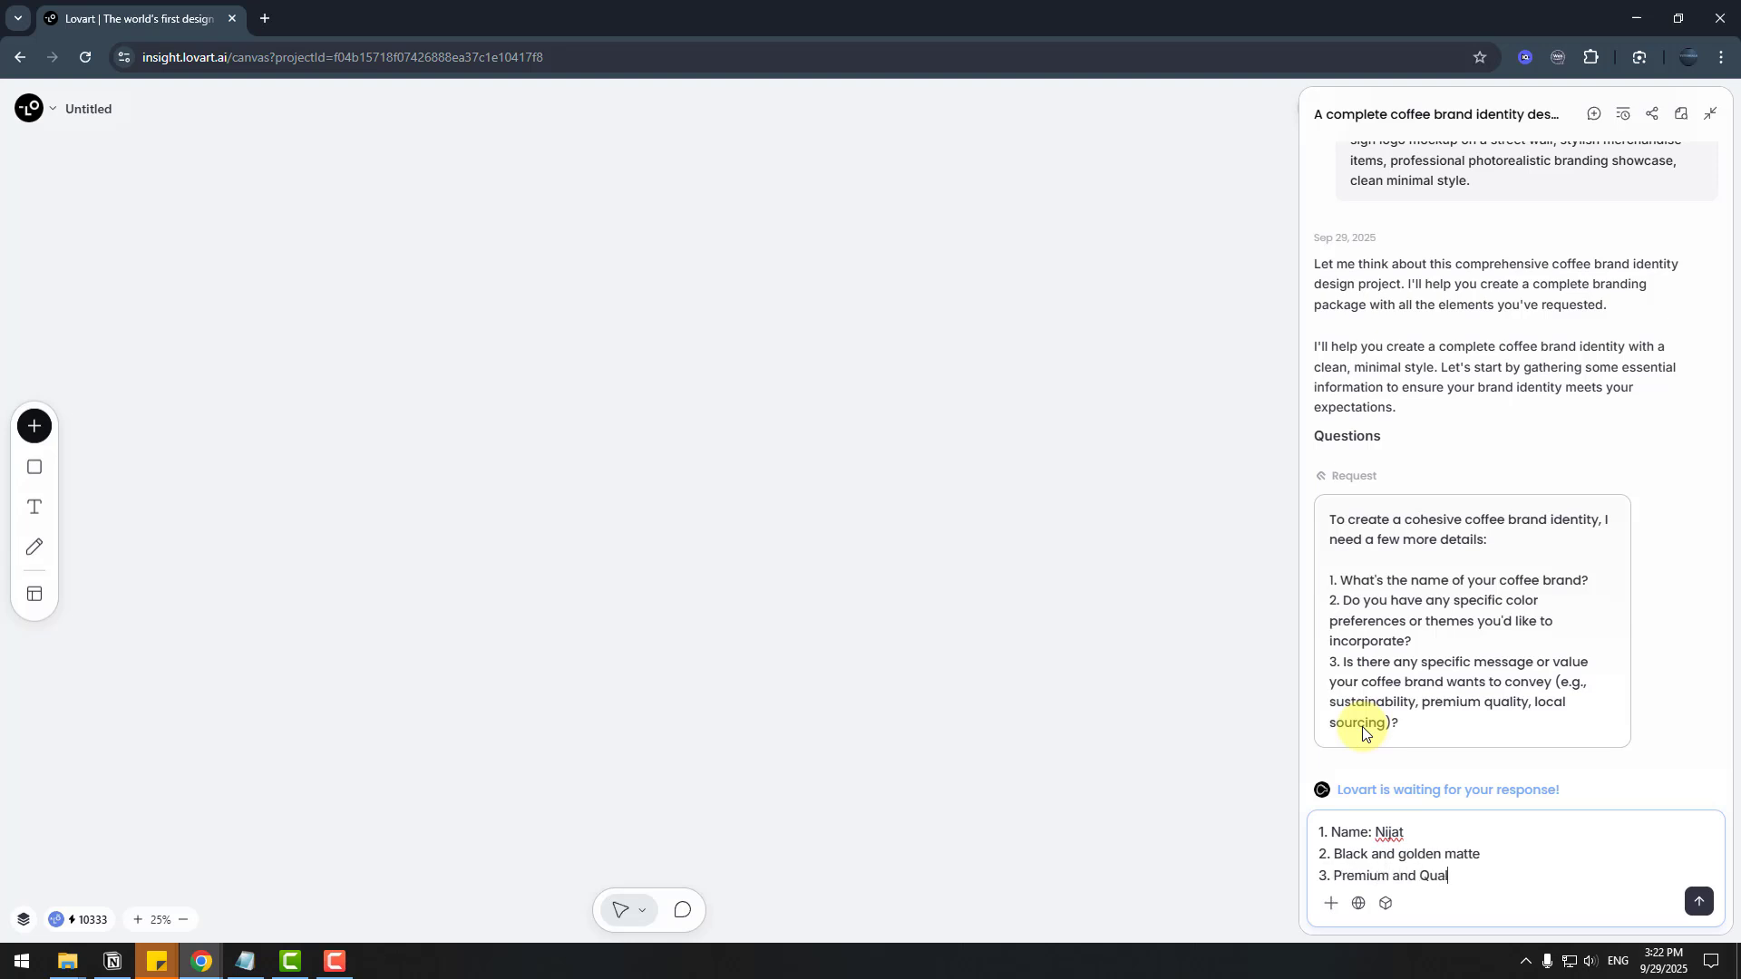
{"action": "type", "text": "ity"}
{"action": "left_click", "coordinate": [1696, 911]}
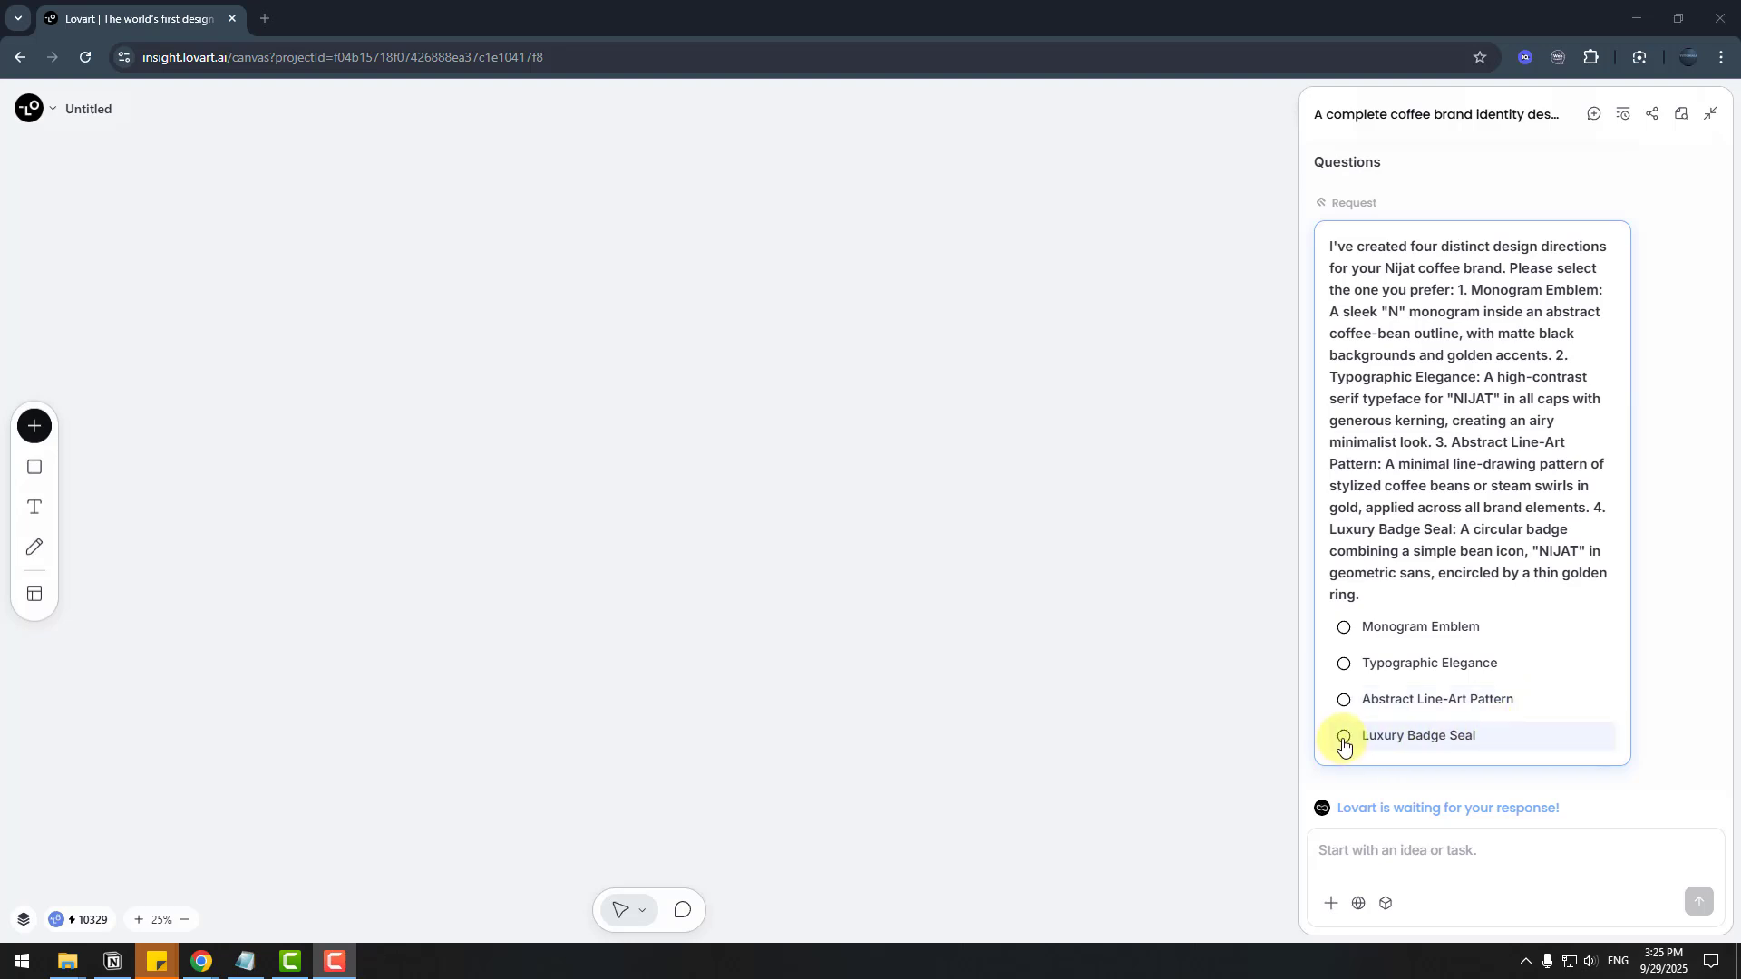
- Choose the Luxury Badge Seal direction, then the first NIJAT logo, to generate the mockups
{"action": "left_click", "coordinate": [1345, 739]}
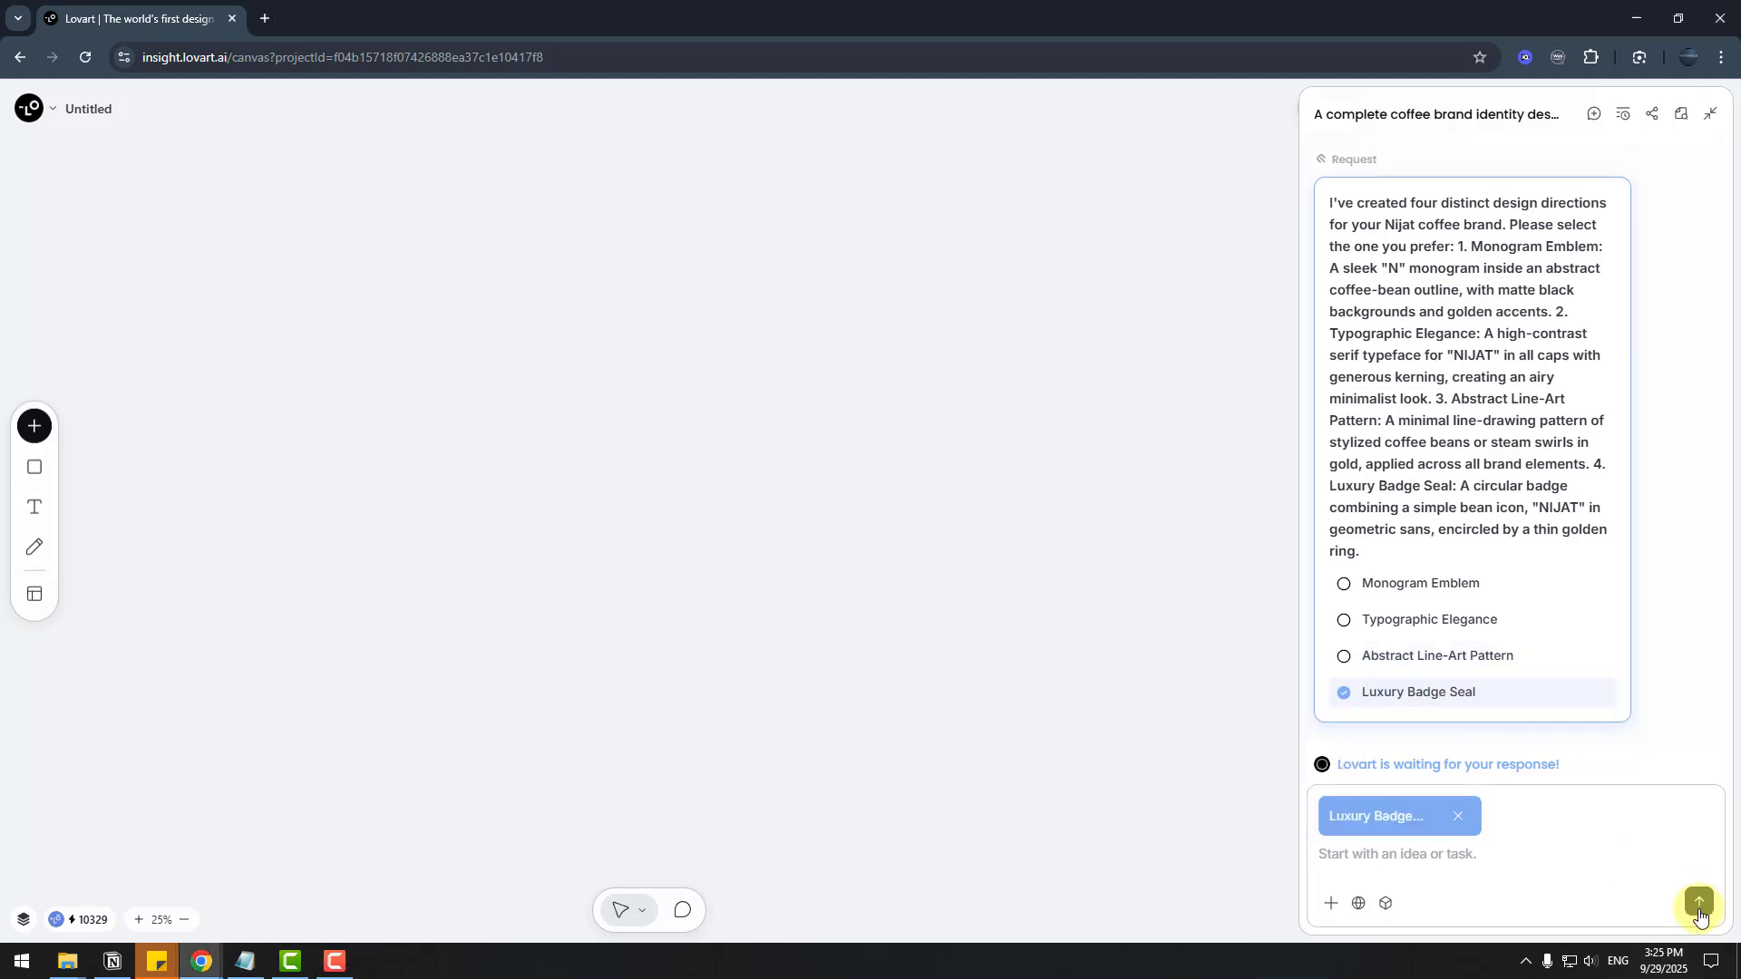
{"action": "left_click", "coordinate": [1698, 907]}
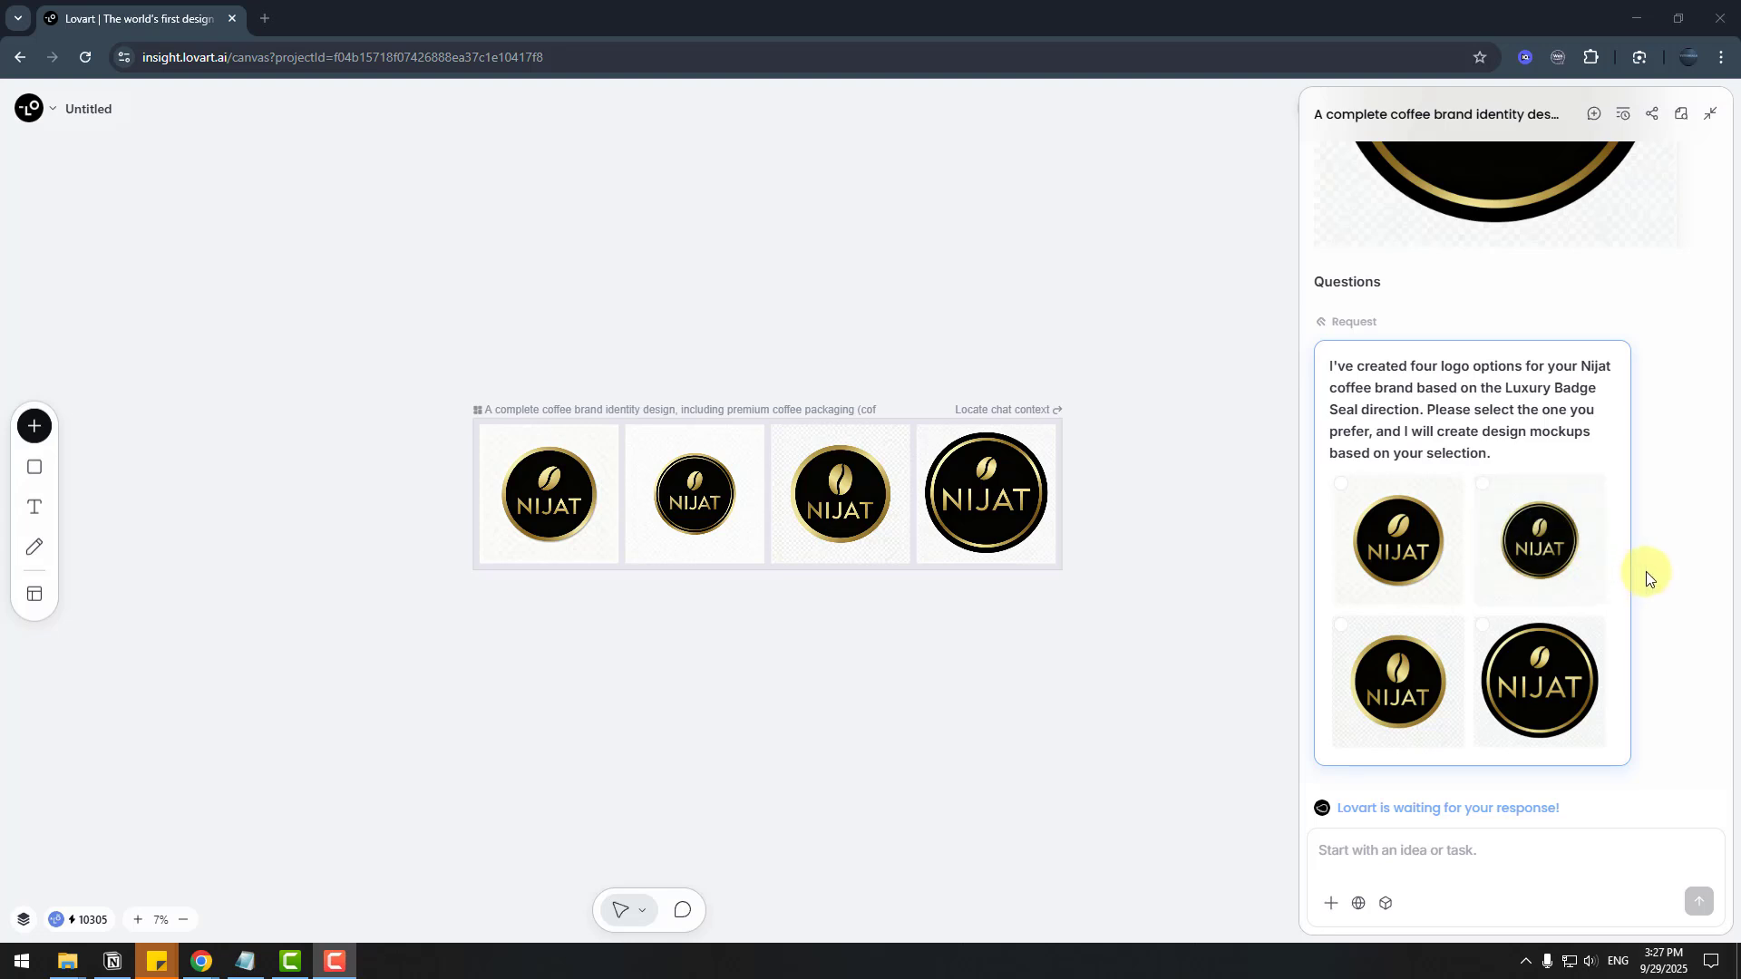
{"action": "left_click", "coordinate": [1343, 488]}
{"action": "left_click", "coordinate": [1695, 902]}
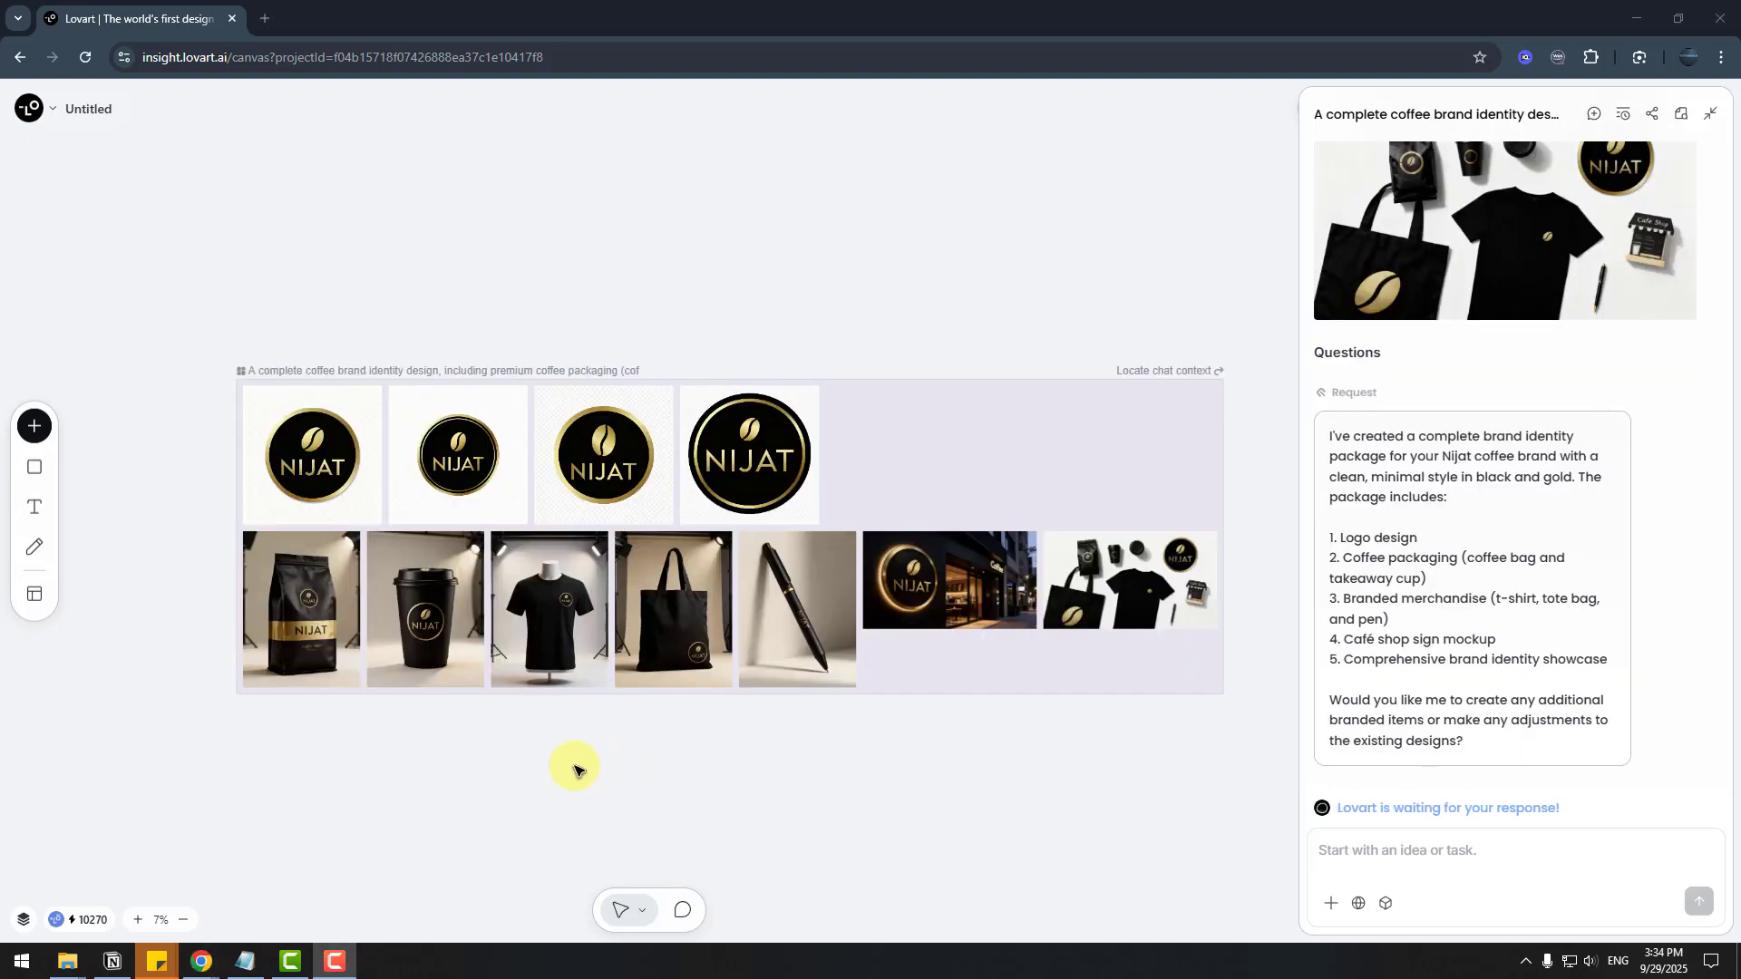
- Zoom in and inspect the coffee bag, cup, T-shirt and tote bag mockups
{"action": "scroll", "coordinate": [330, 668], "scroll_direction": "up", "scroll_amount": 5}
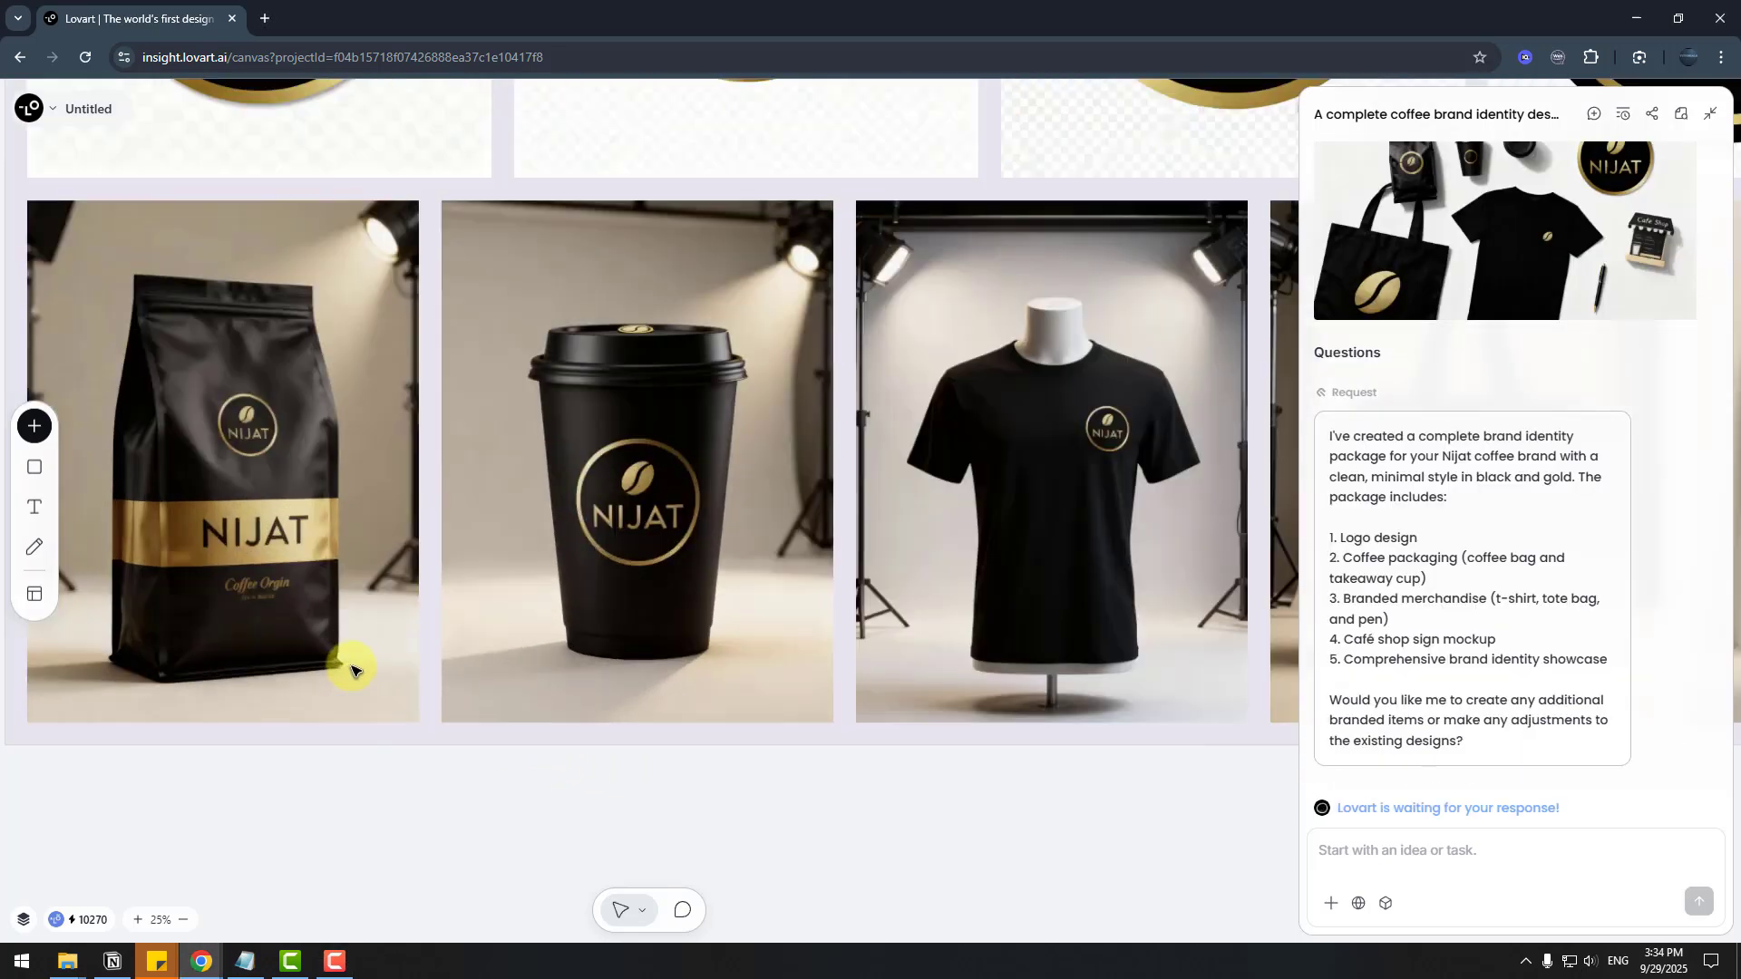
{"action": "left_click_drag", "start_coordinate": [350, 555], "coordinate": [606, 572]}
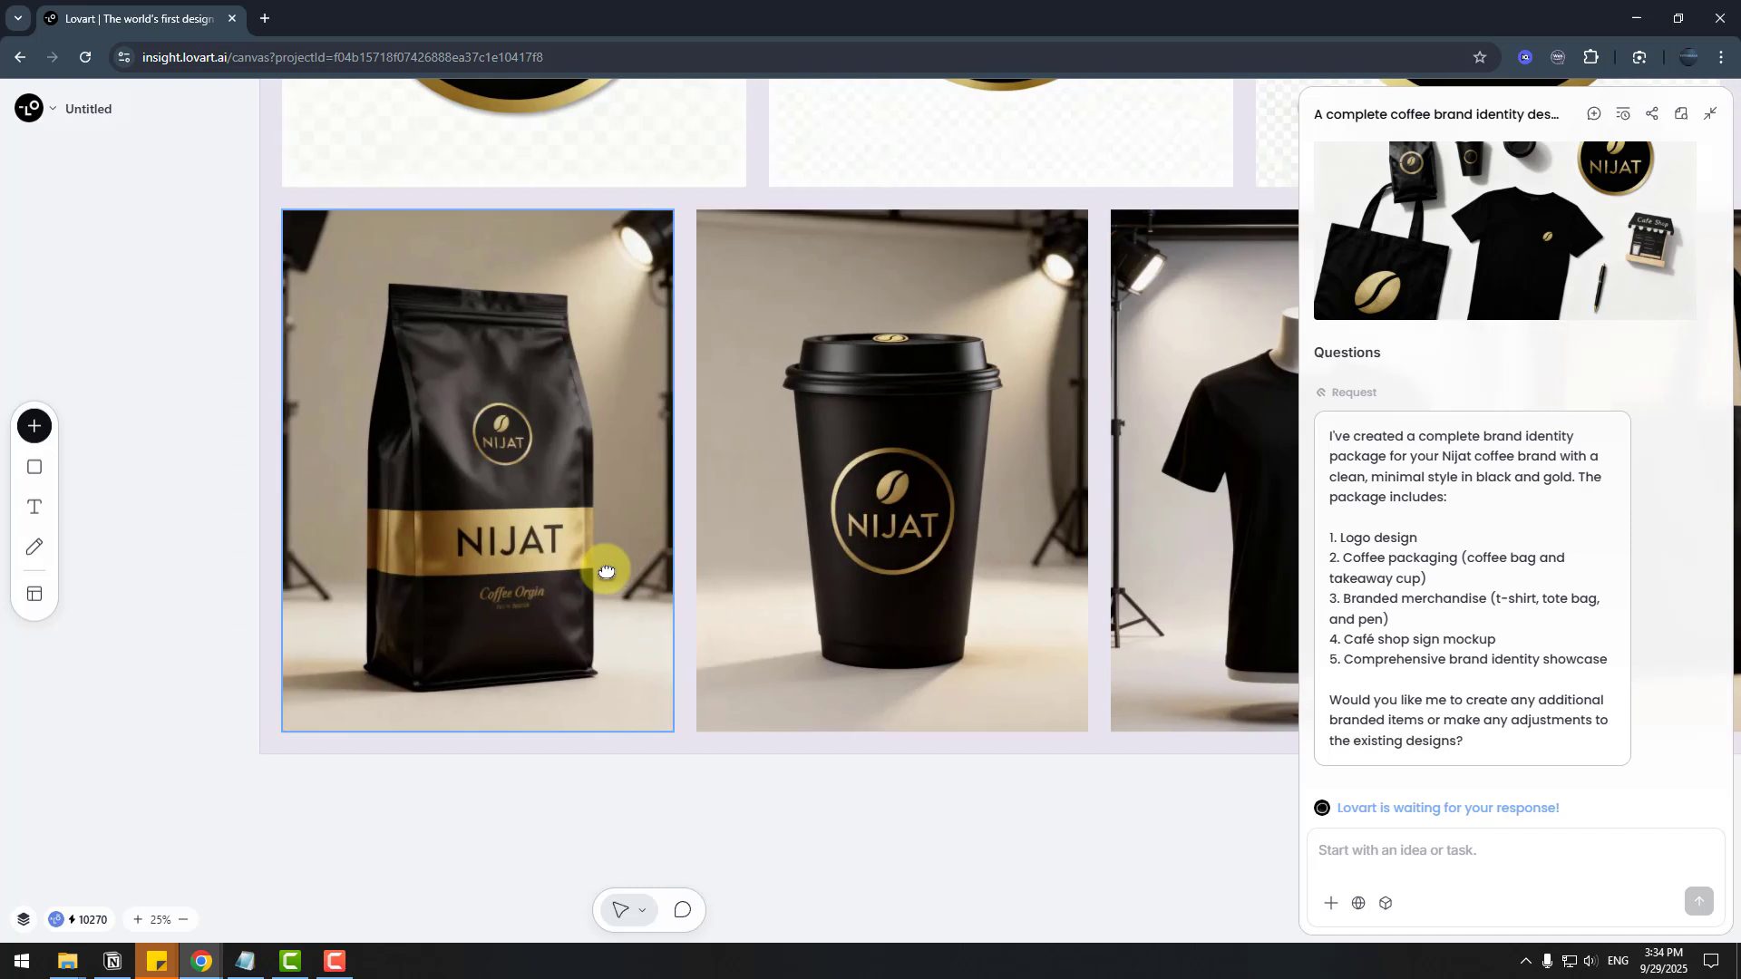
{"action": "left_click", "coordinate": [529, 519]}
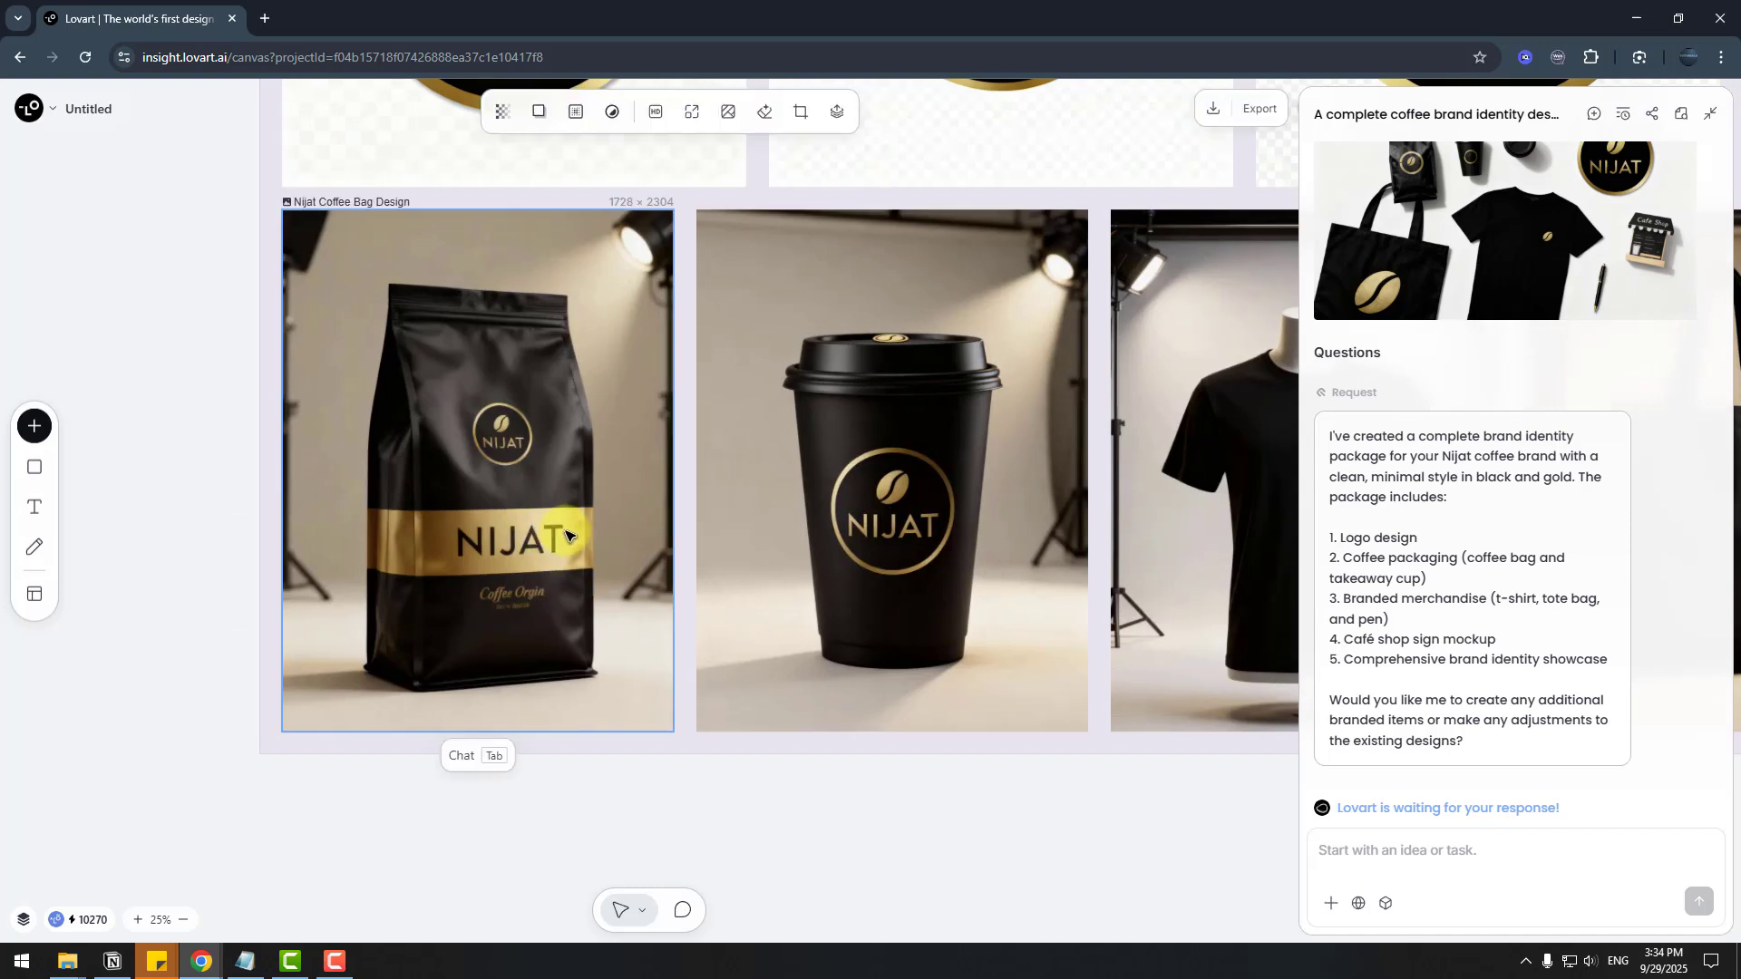
{"action": "left_click_drag", "start_coordinate": [916, 573], "coordinate": [767, 573]}
{"action": "left_click", "coordinate": [712, 580]}
{"action": "scroll", "coordinate": [712, 580], "scroll_direction": "right", "scroll_amount": 5}
{"action": "left_click", "coordinate": [980, 571]}
{"action": "scroll", "coordinate": [635, 494], "scroll_direction": "right", "scroll_amount": 7}
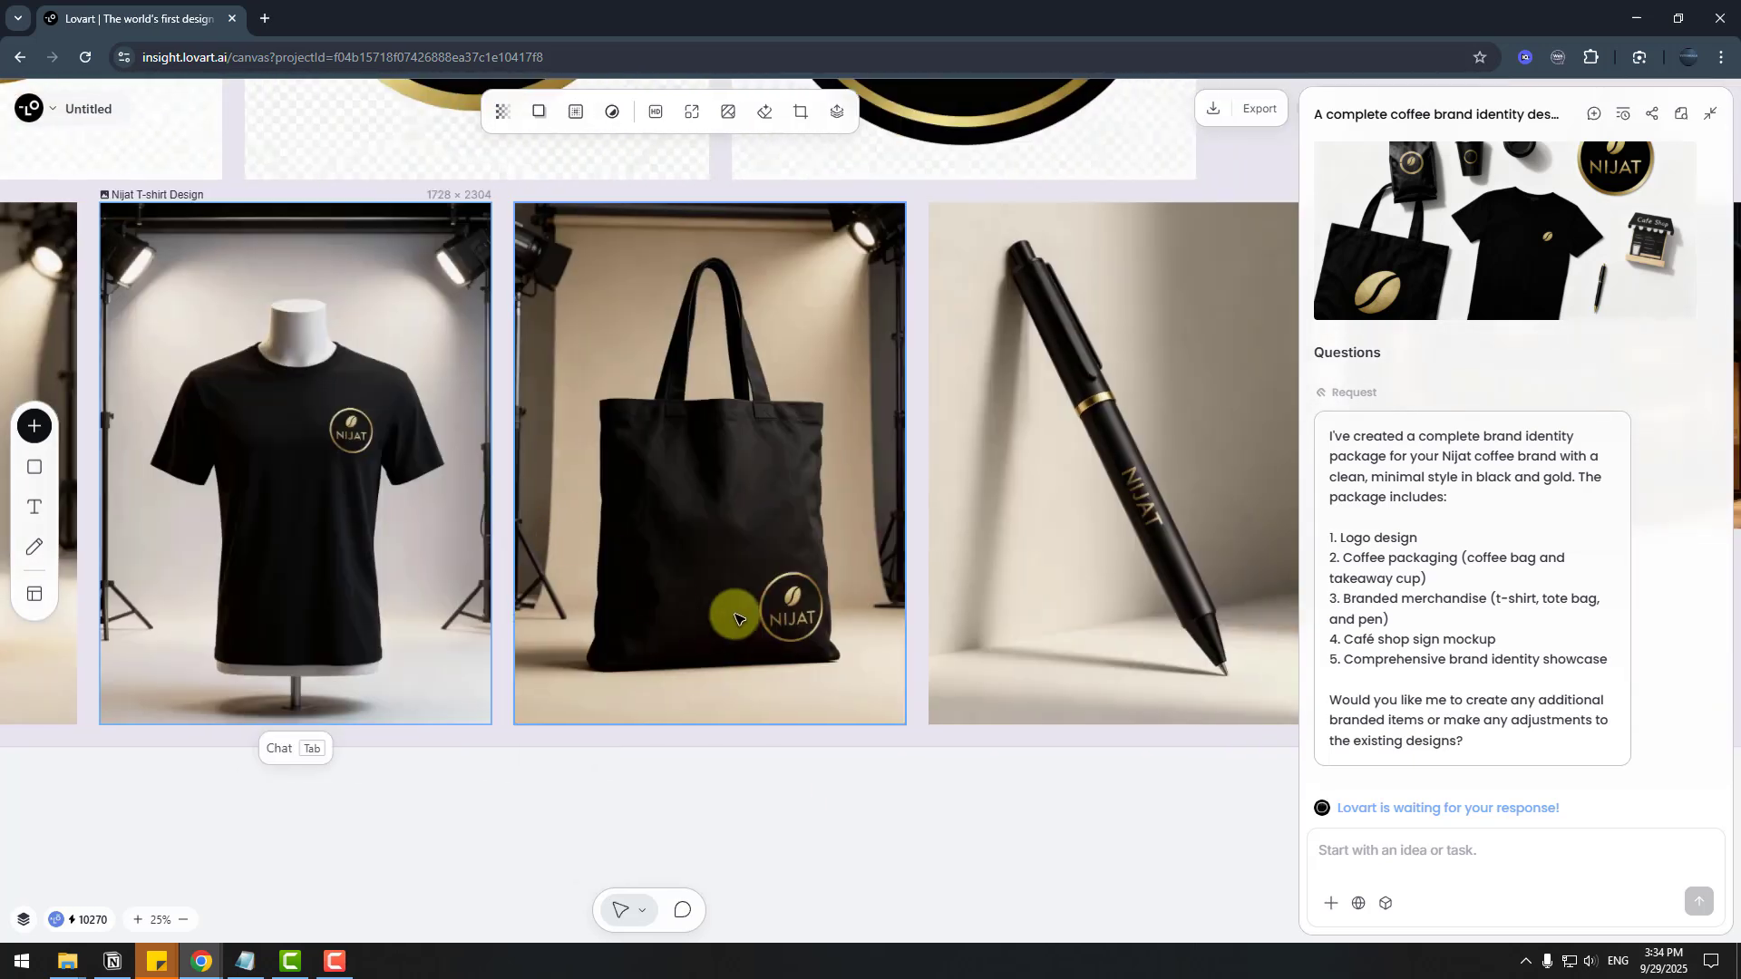
{"action": "left_click", "coordinate": [725, 485]}
- Inspect the pen, café sign and showcase mockups, then zoom back out
{"action": "scroll", "coordinate": [794, 603], "scroll_direction": "right", "scroll_amount": 6}
{"action": "left_click", "coordinate": [794, 603]}
{"action": "left_click_drag", "start_coordinate": [1127, 532], "coordinate": [505, 610]}
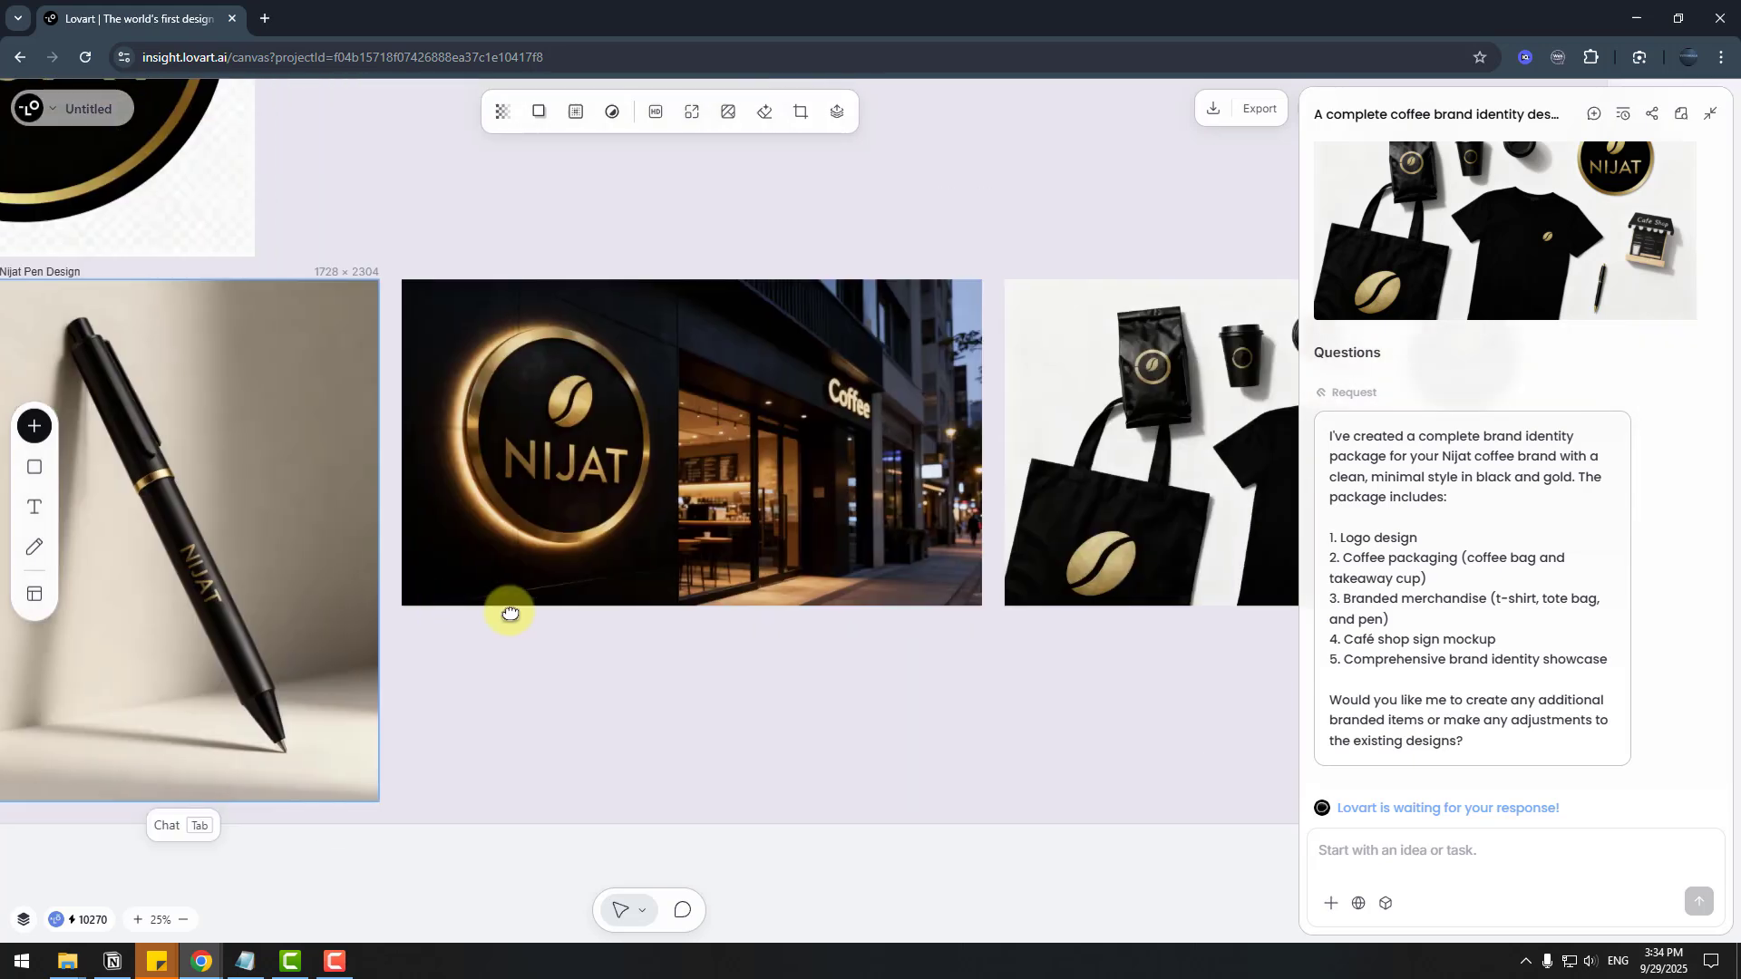
{"action": "left_click", "coordinate": [651, 443]}
{"action": "left_click_drag", "start_coordinate": [1096, 529], "coordinate": [601, 531]}
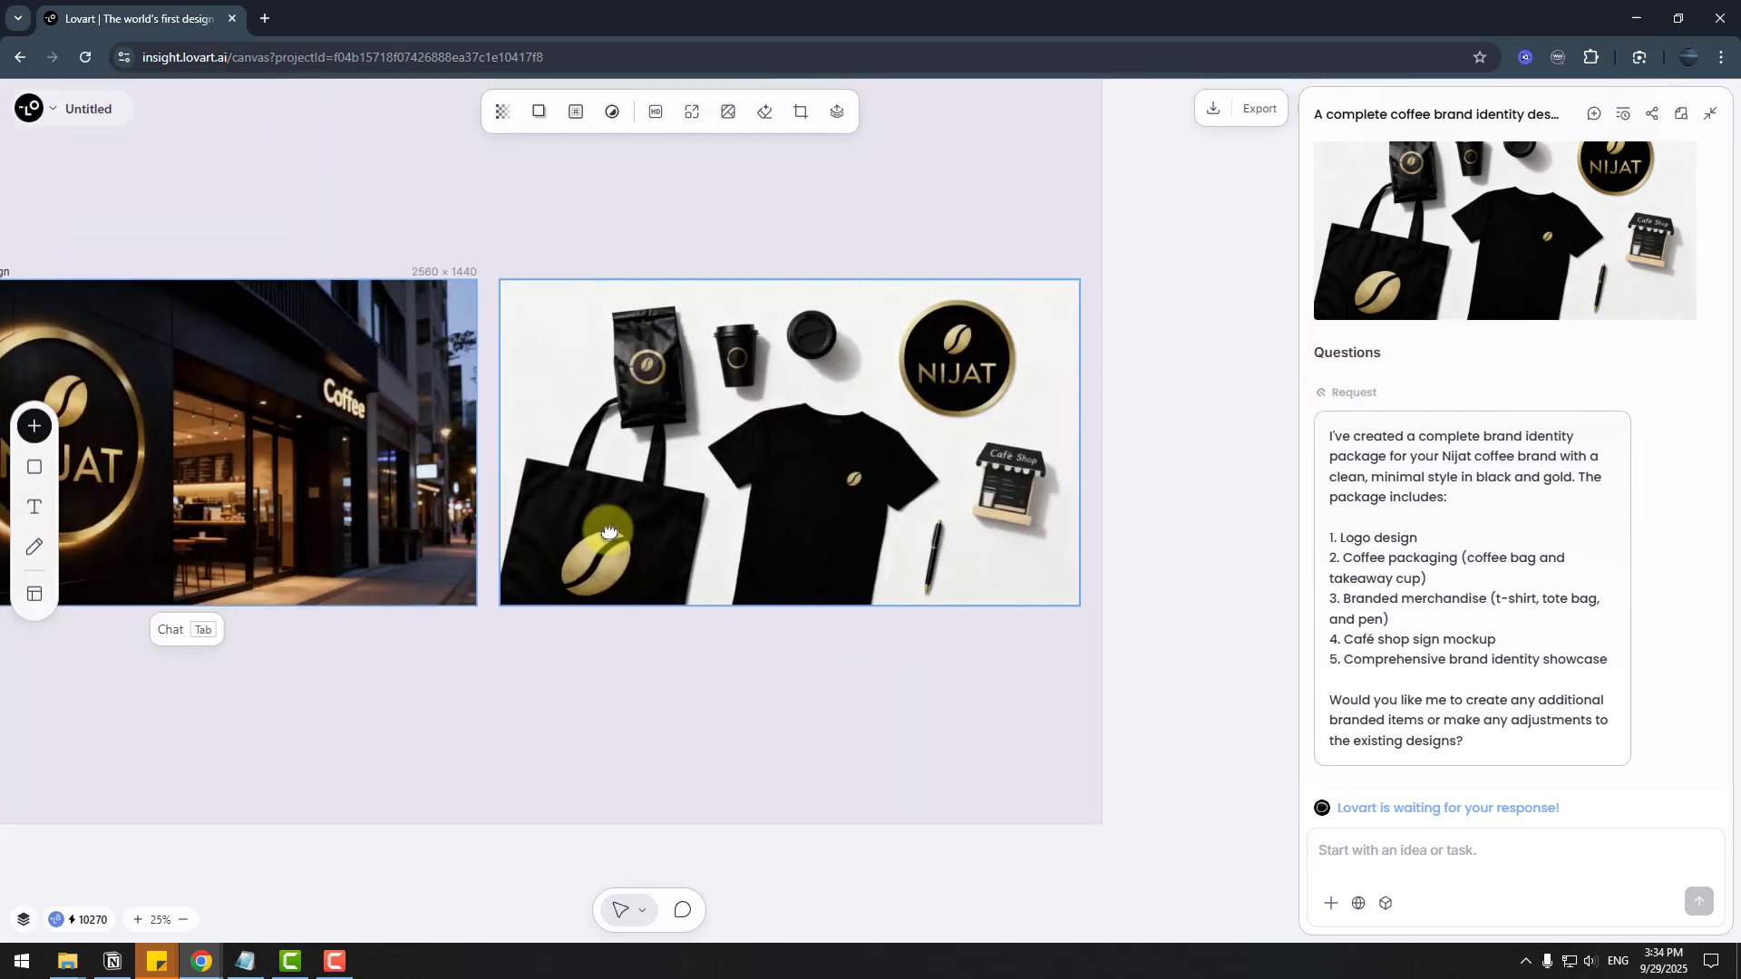
{"action": "scroll", "coordinate": [580, 530], "scroll_direction": "left", "scroll_amount": 6}
{"action": "scroll", "coordinate": [548, 527], "scroll_direction": "down", "scroll_amount": 2}
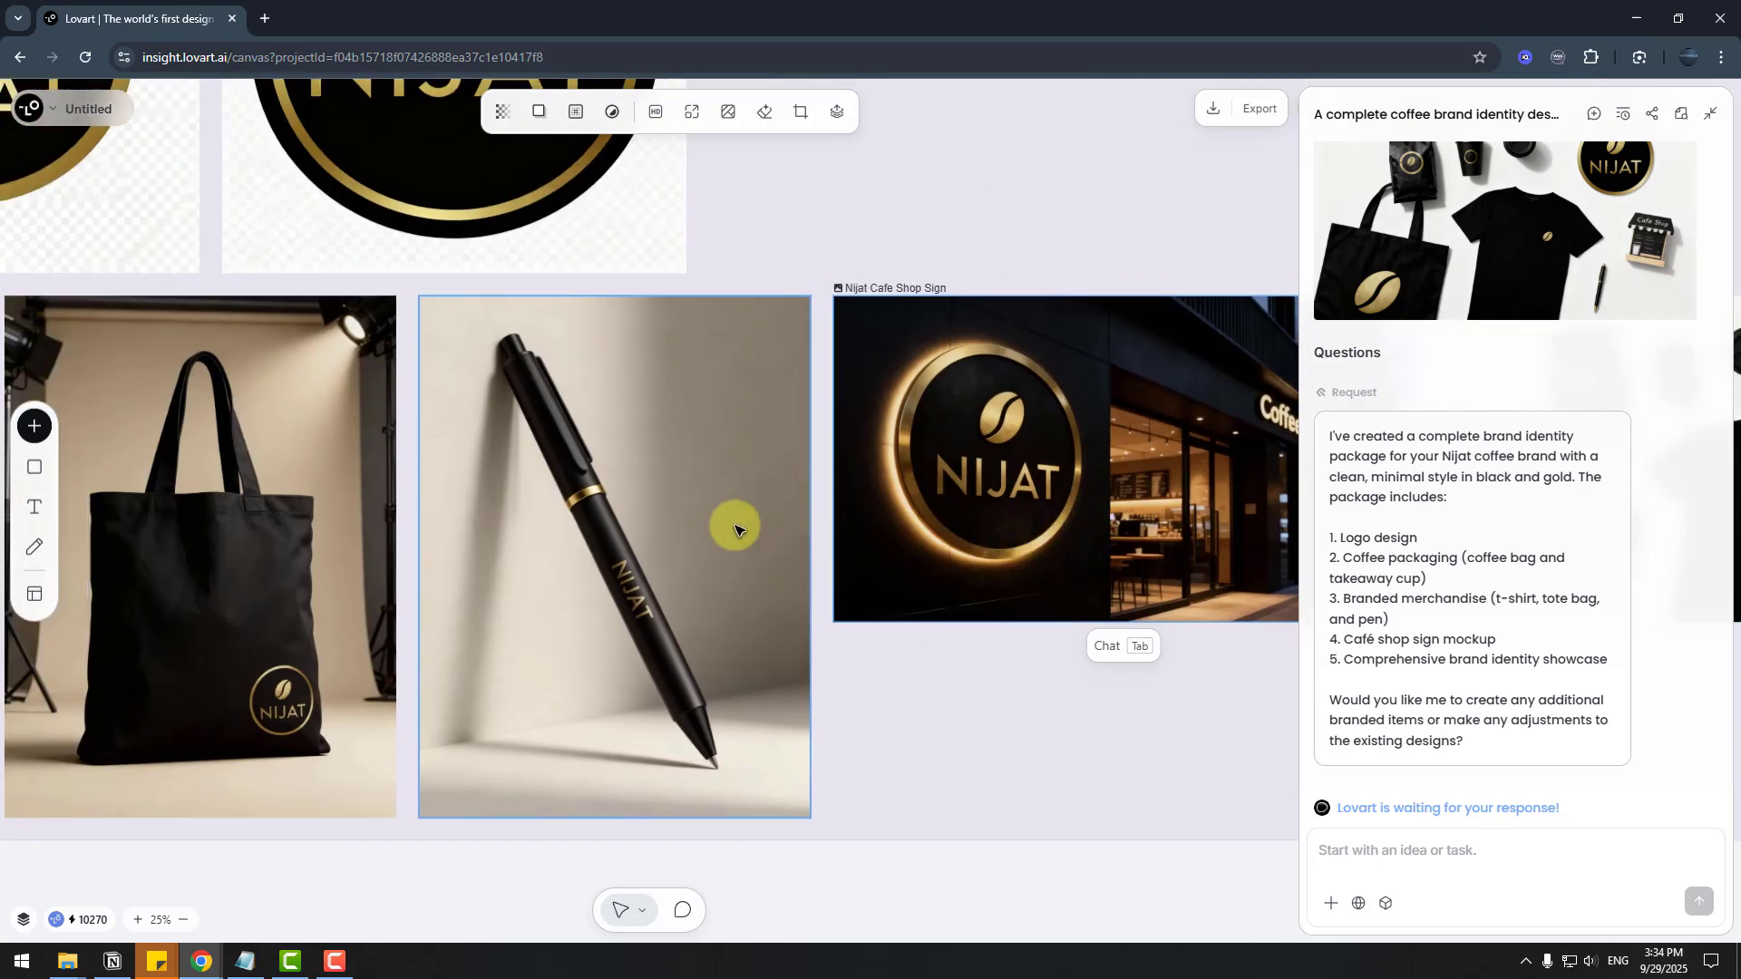
{"action": "scroll", "coordinate": [738, 520], "scroll_direction": "down", "scroll_amount": 5}
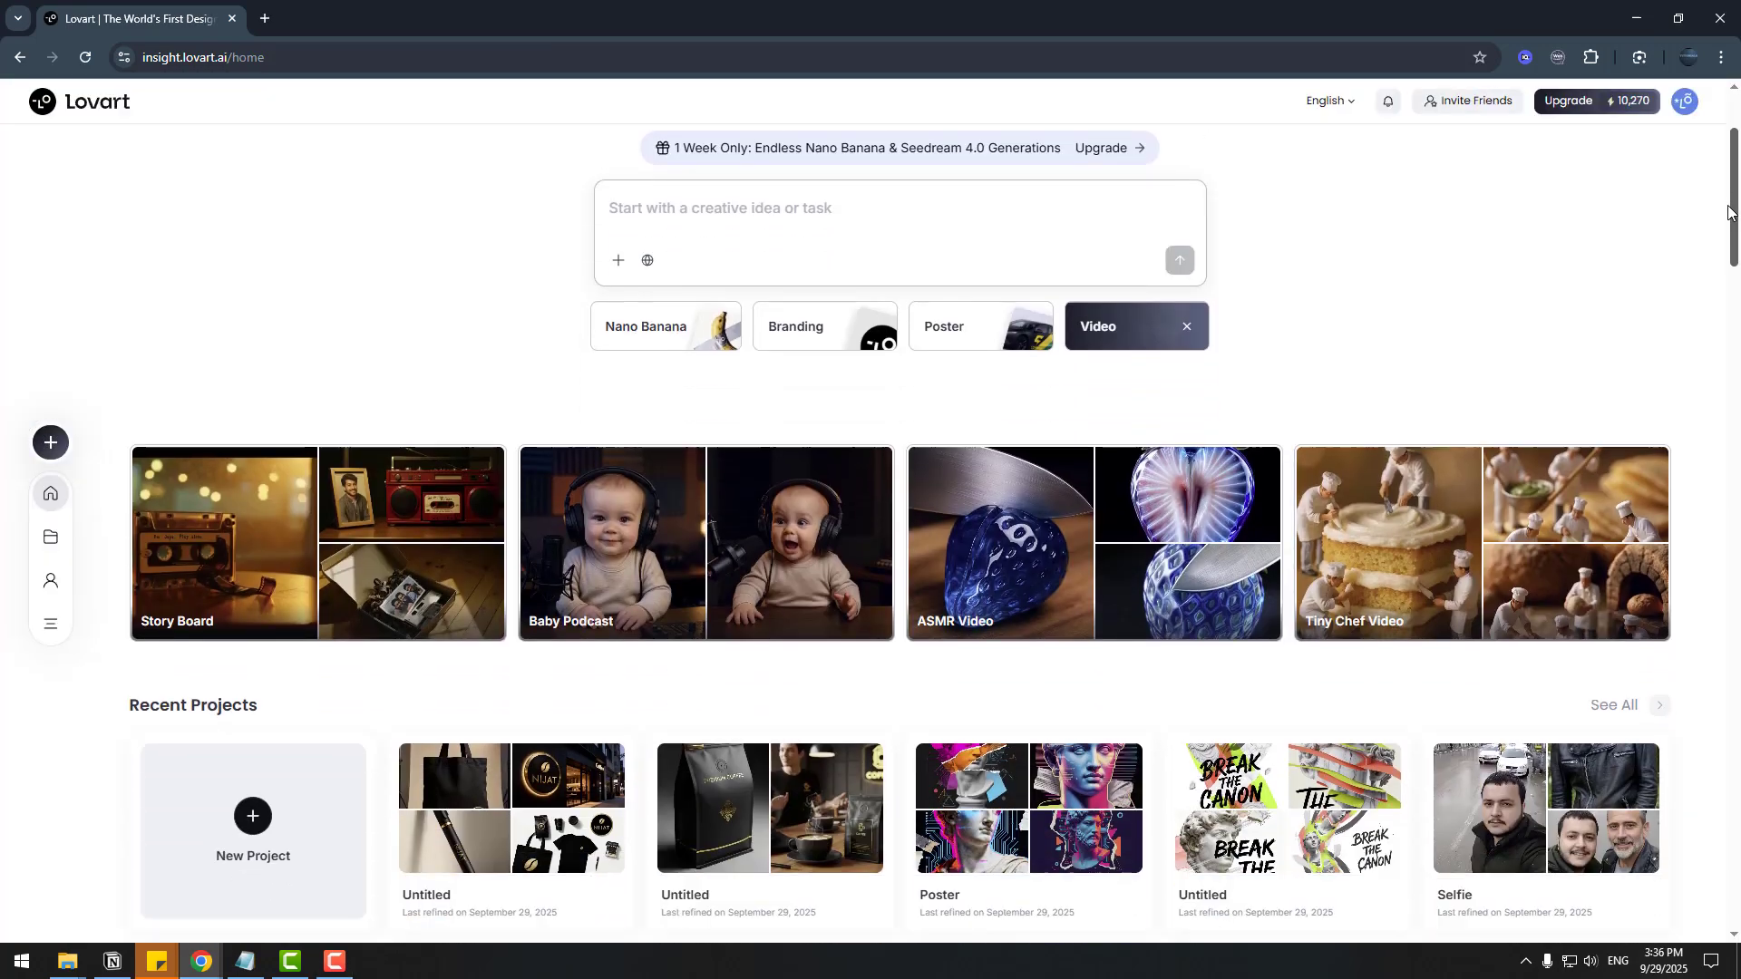
{"action": "scroll", "coordinate": [1715, 274], "scroll_direction": "down", "scroll_amount": 4}
{"action": "scroll", "coordinate": [1715, 273], "scroll_direction": "down", "scroll_amount": 8}
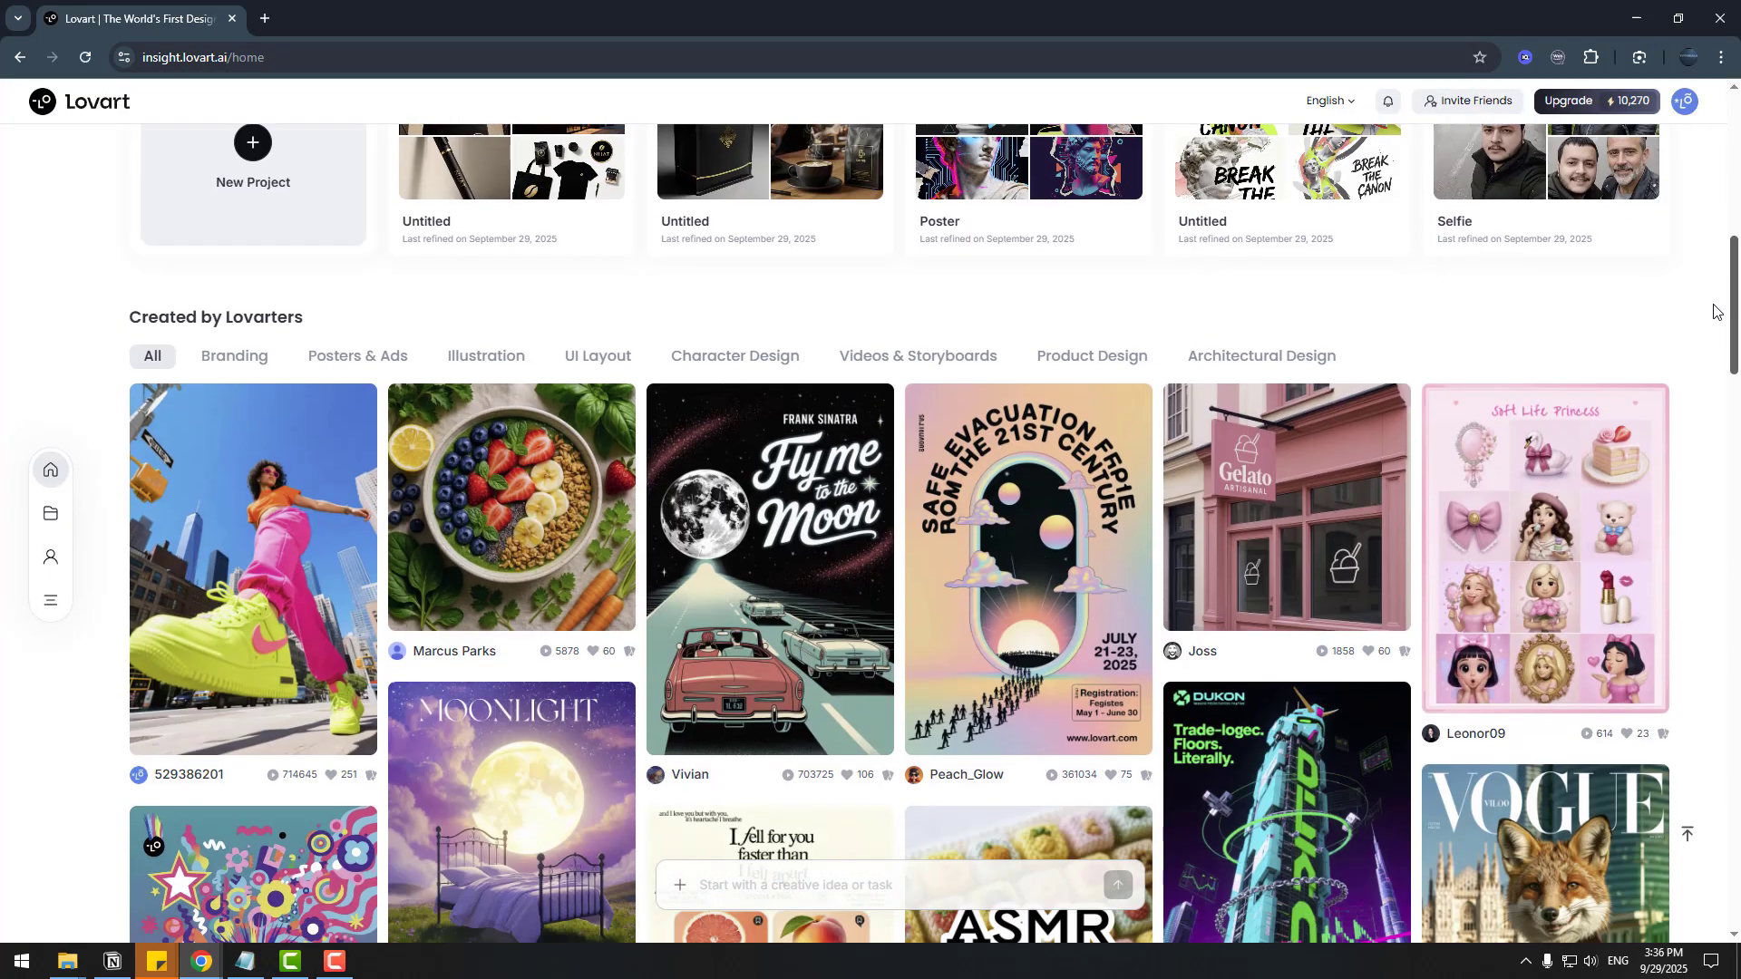
{"action": "scroll", "coordinate": [1709, 375], "scroll_direction": "down", "scroll_amount": 3}
{"action": "scroll", "coordinate": [1704, 418], "scroll_direction": "down", "scroll_amount": 4}
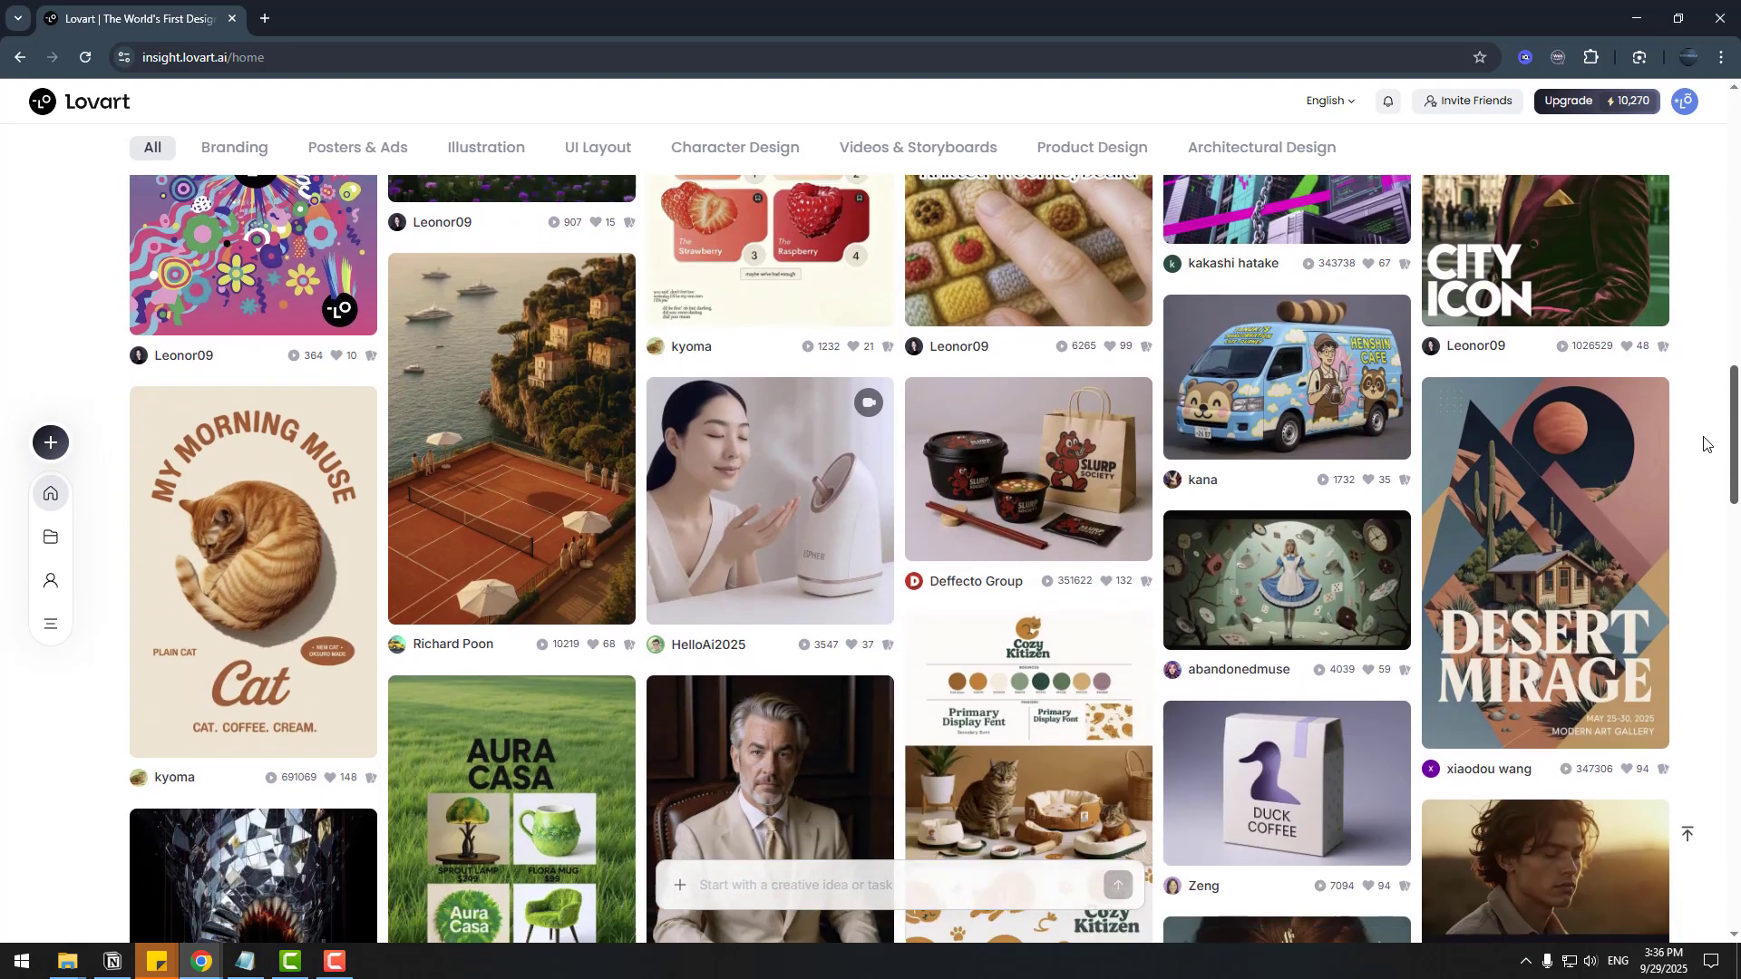
{"action": "scroll", "coordinate": [1698, 481], "scroll_direction": "down", "scroll_amount": 3}
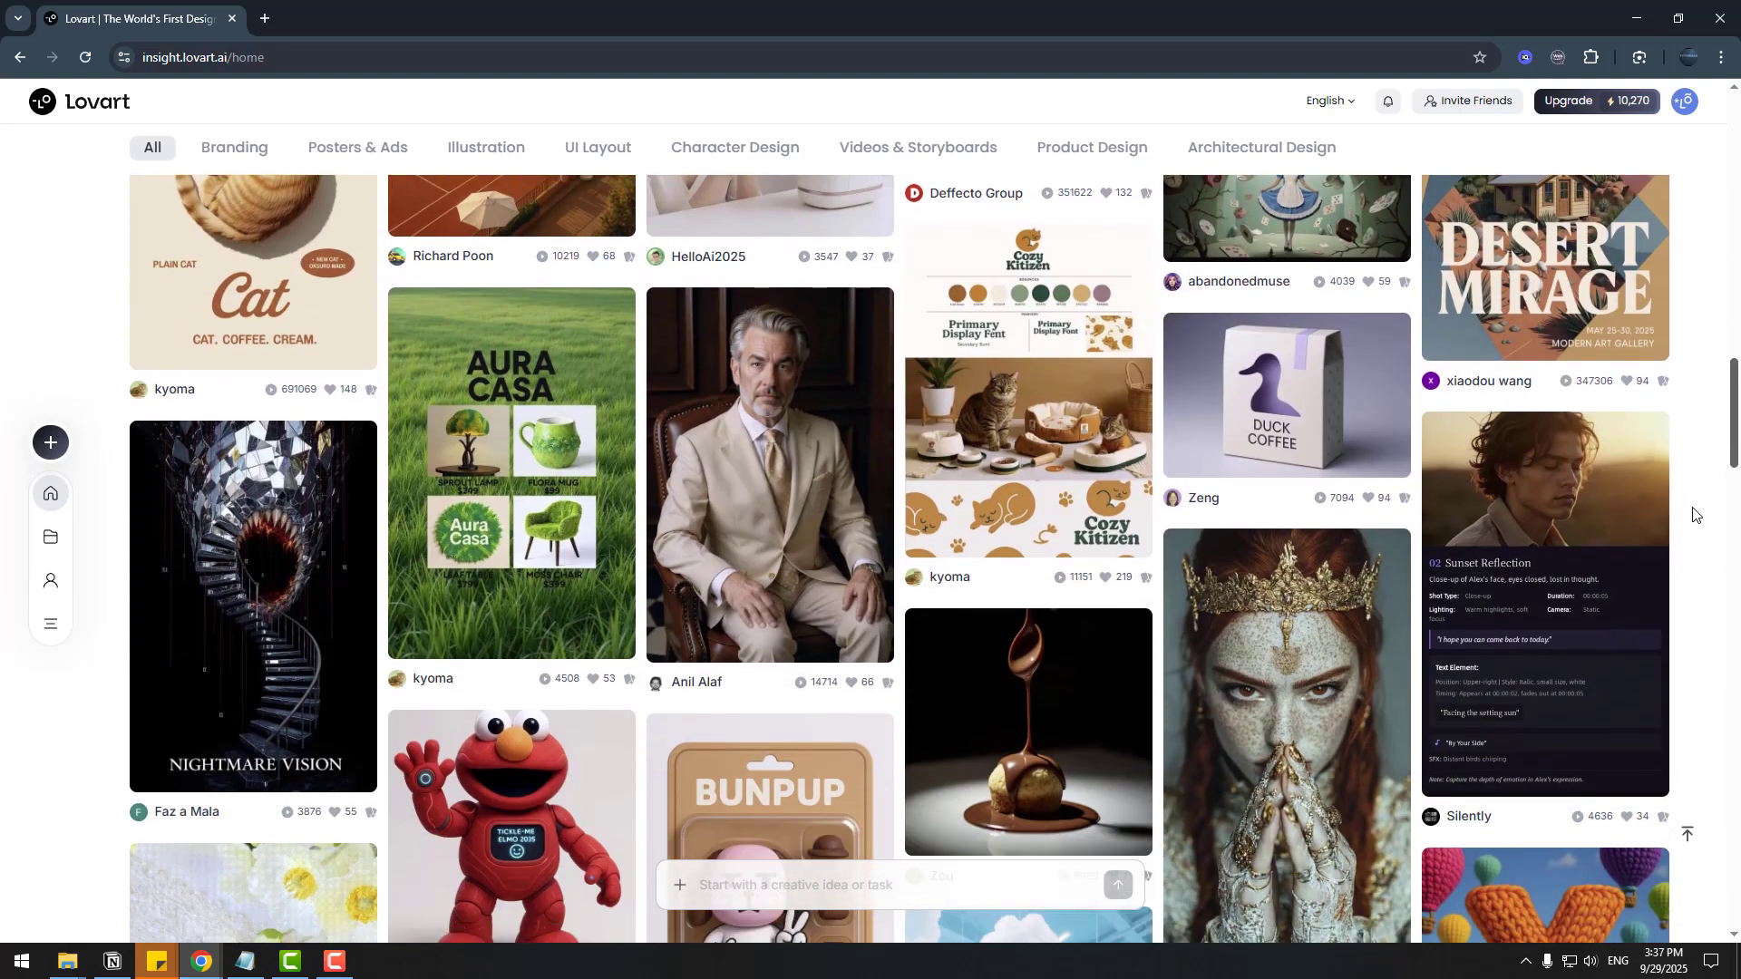
{"action": "scroll", "coordinate": [1718, 490], "scroll_direction": "down", "scroll_amount": 2}
{"action": "scroll", "coordinate": [1718, 507], "scroll_direction": "down", "scroll_amount": 7}
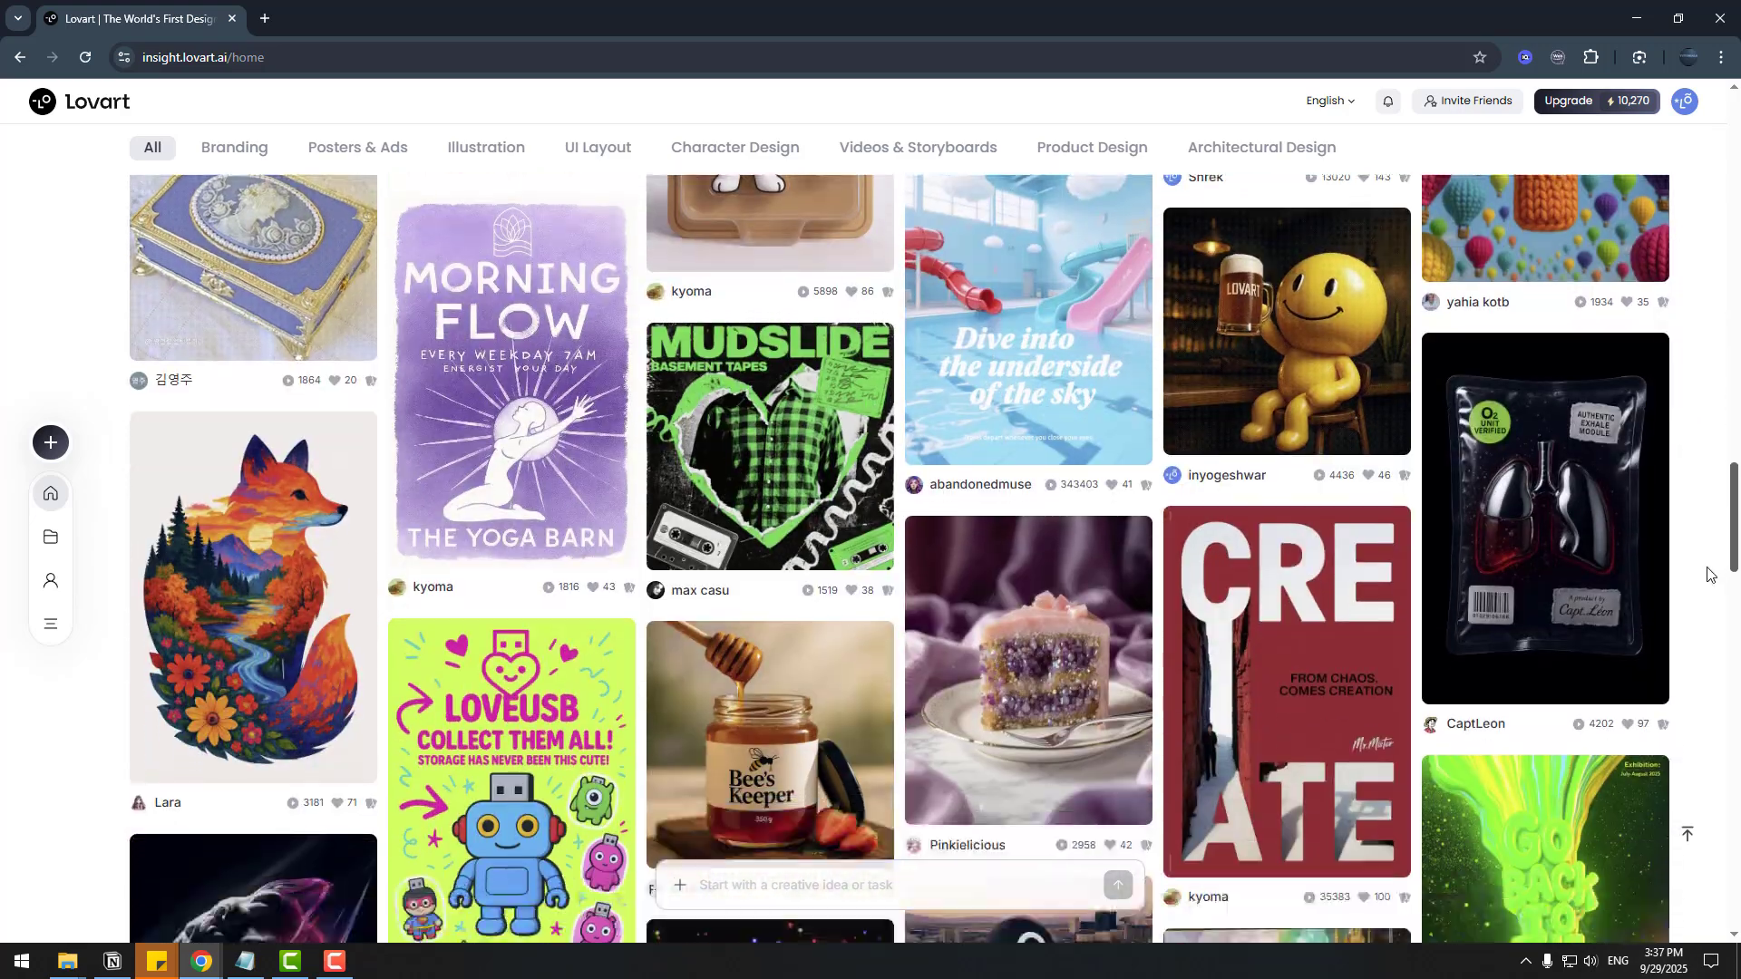